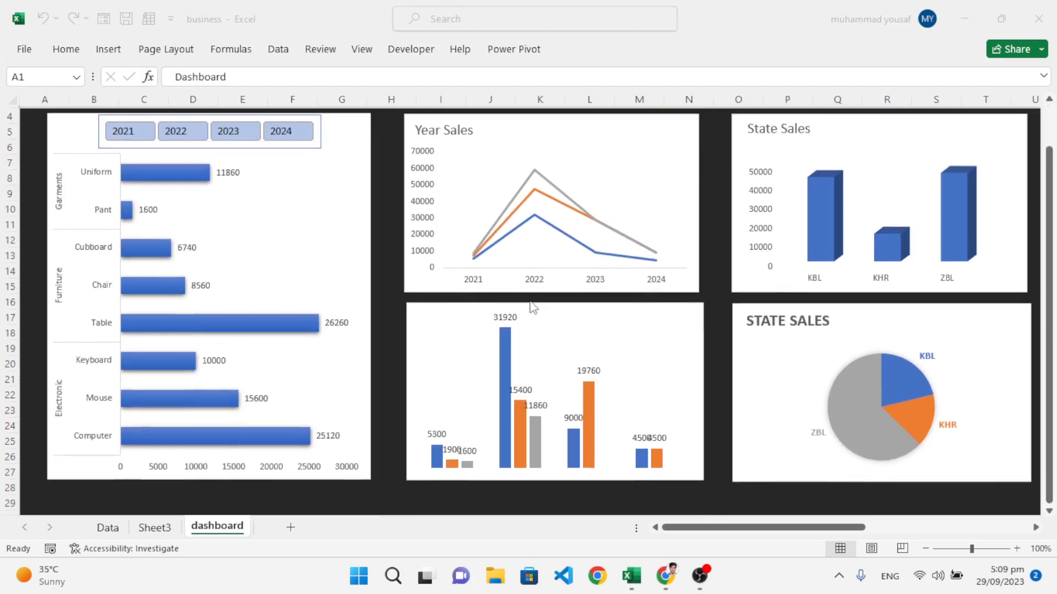
Filter the product sales bar chart by 2021, 2022, 2023 and 2024 in turn, ending on 2023.
scroll(530, 306, "up", 1)
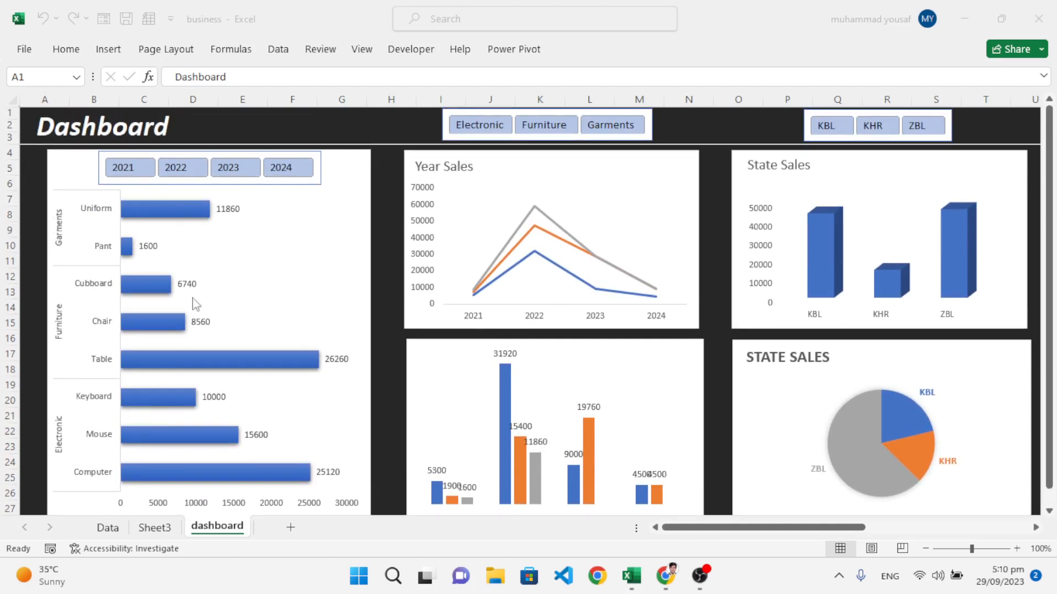
left_click(128, 171)
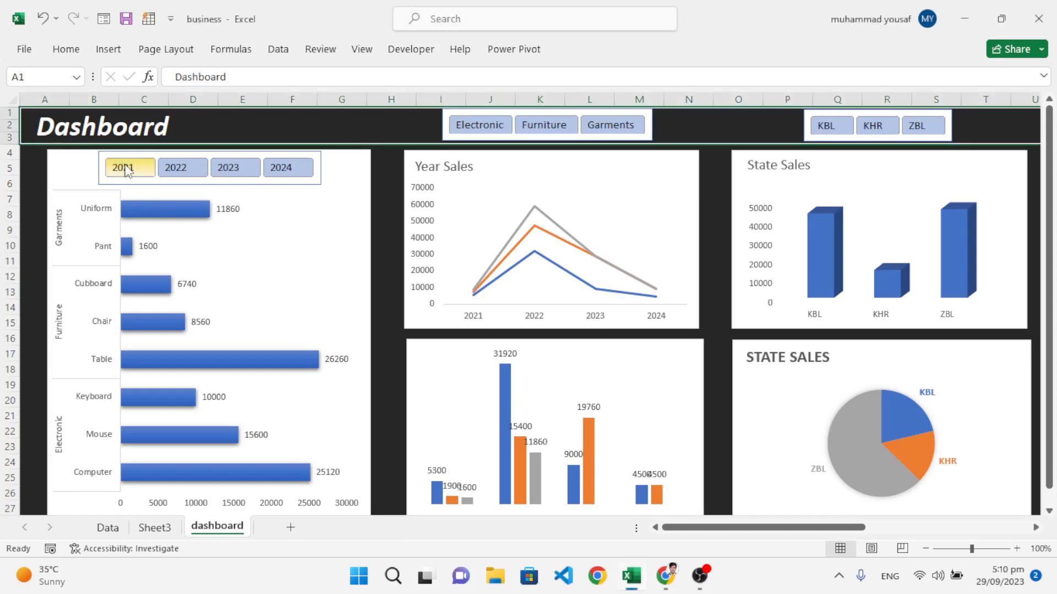
left_click(128, 171)
left_click(190, 172)
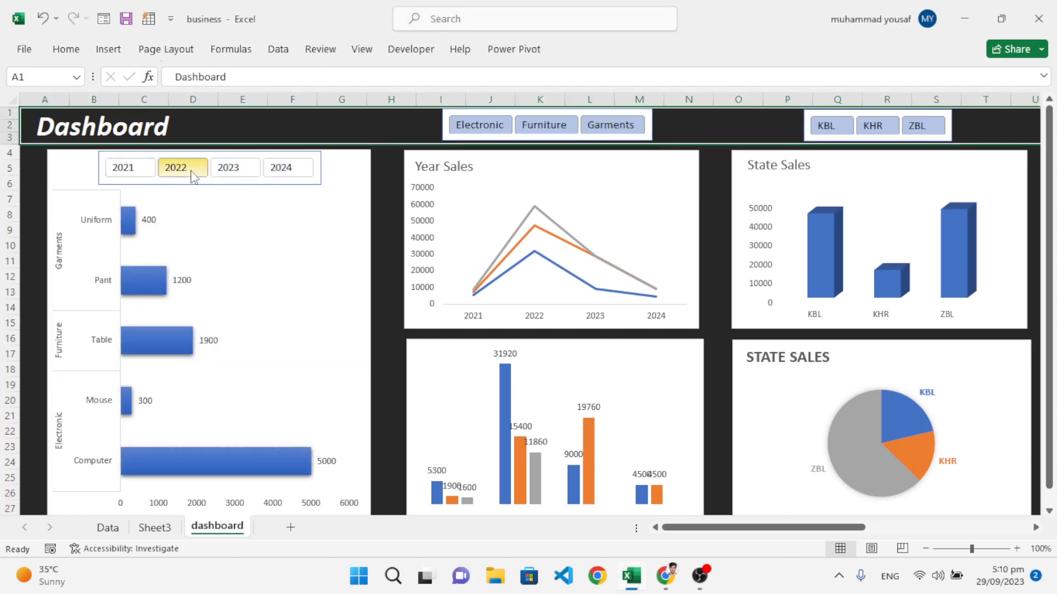
left_click(230, 168)
left_click(308, 172)
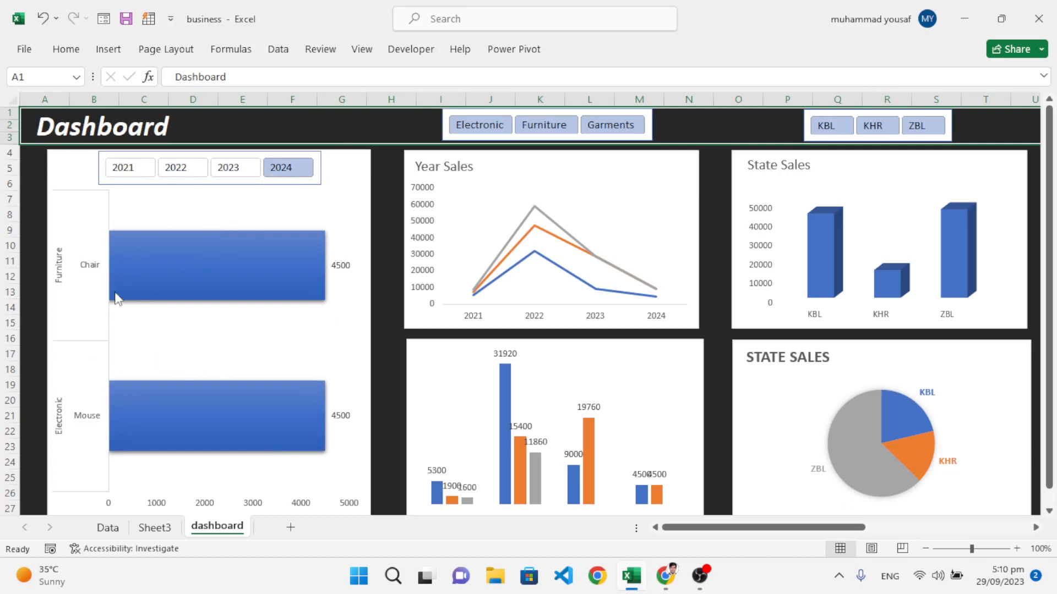
left_click(237, 175)
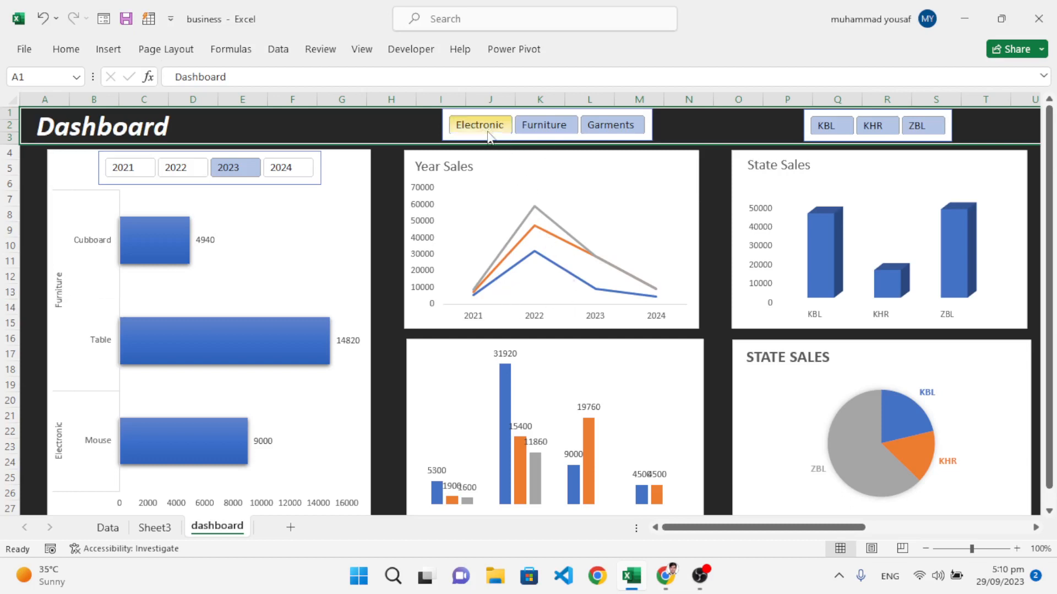
Filter the Year Sales line chart and the column chart below it by Electronic, Furniture and Garments in turn.
scroll(539, 394, "down", 1)
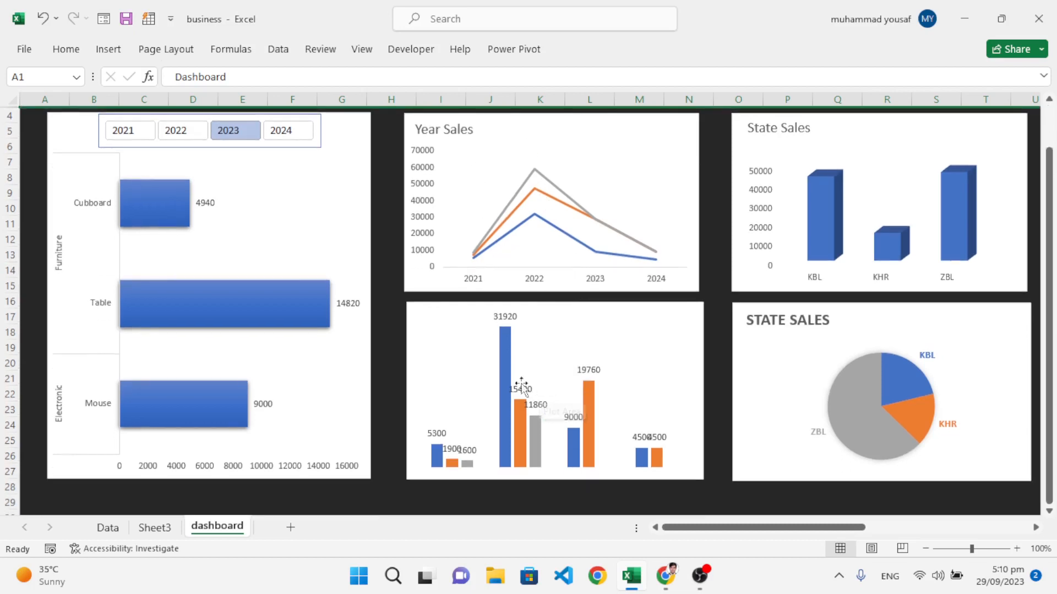
scroll(543, 388, "up", 1)
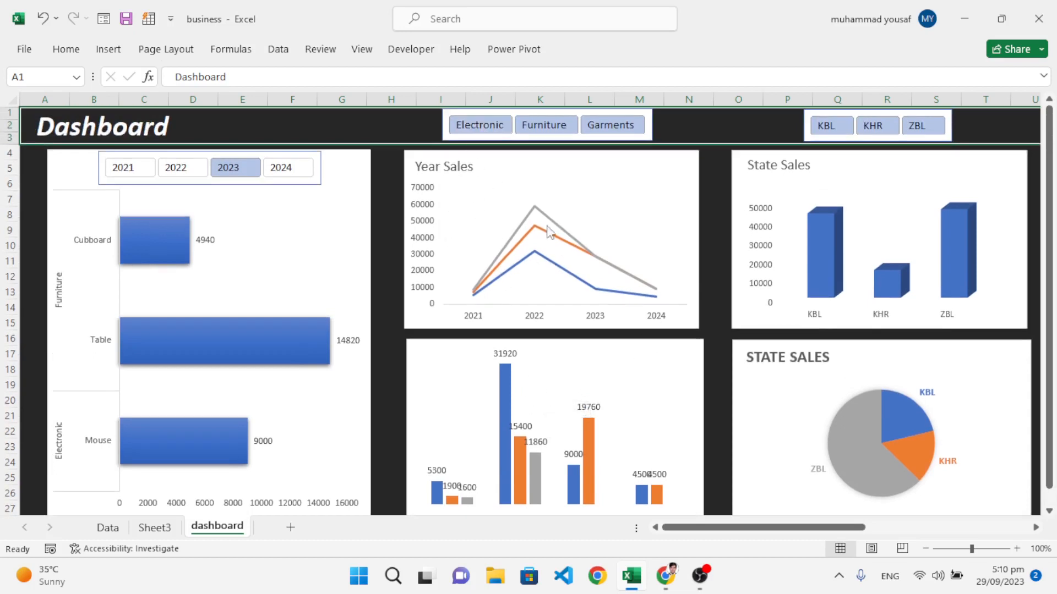
left_click(491, 126)
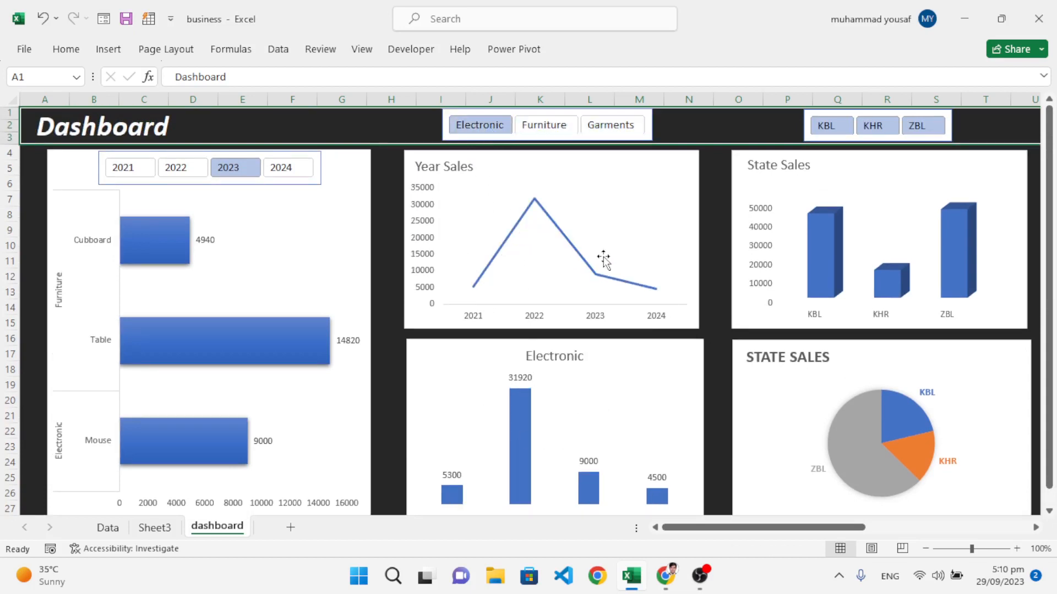
left_click(549, 128)
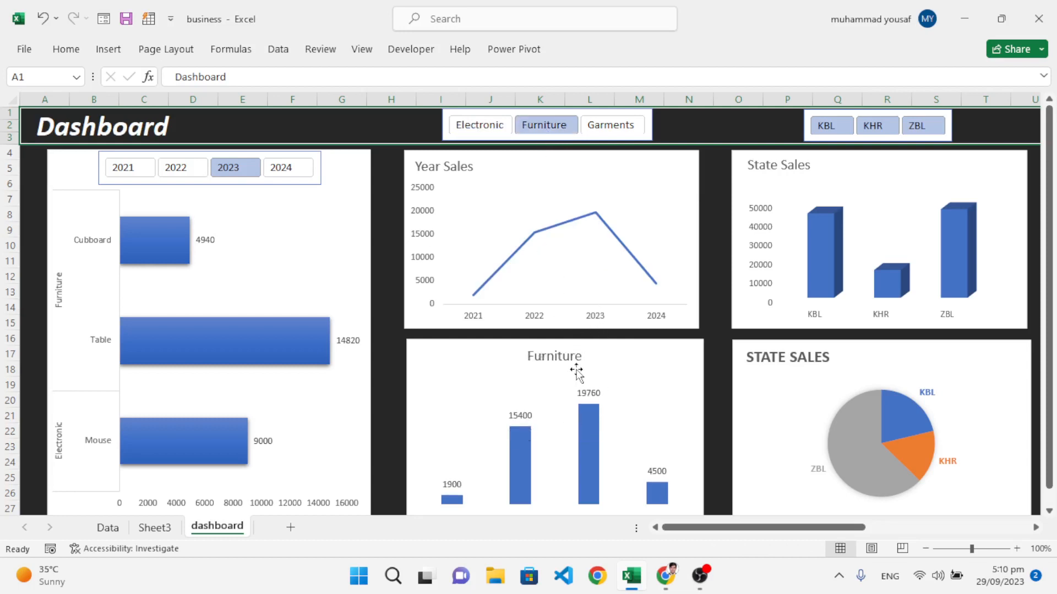
left_click(618, 130)
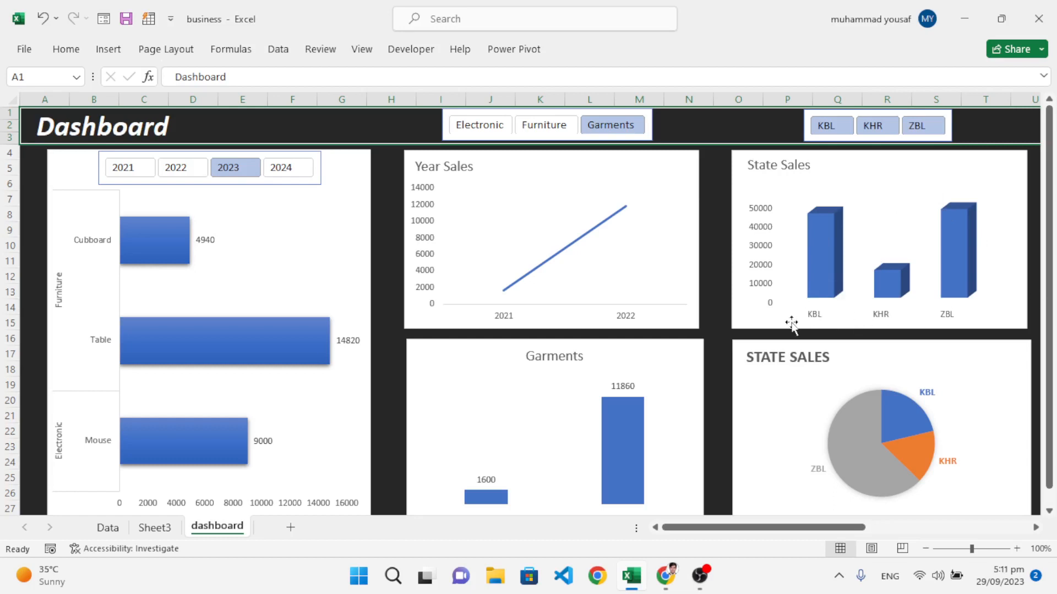
Filter the State Sales charts by KBL and by KHR using the state slicer.
scroll(923, 363, "down", 1)
scroll(919, 385, "up", 1)
left_click(833, 128)
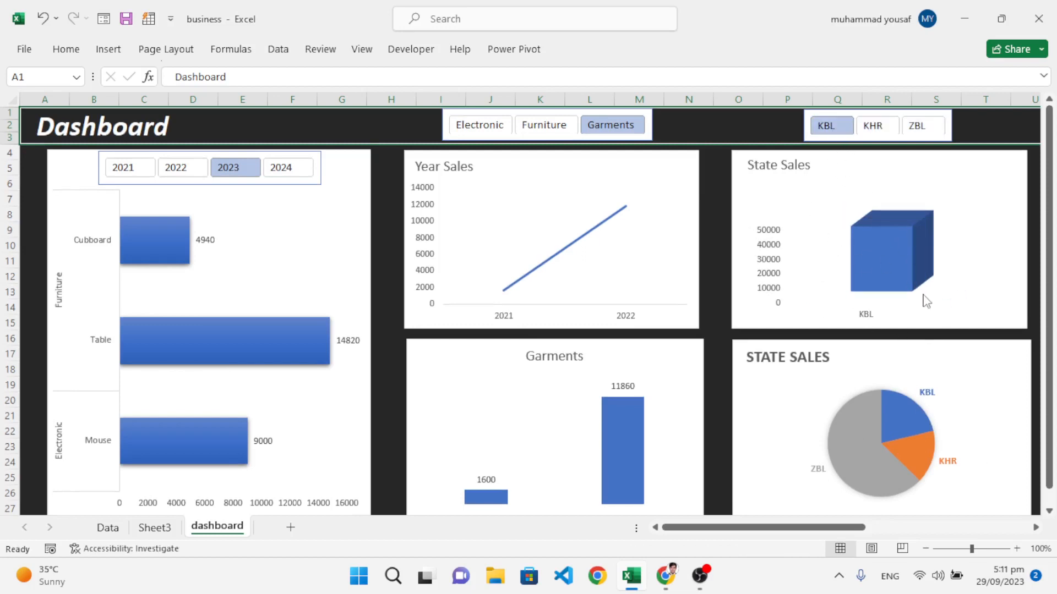
left_click(887, 139)
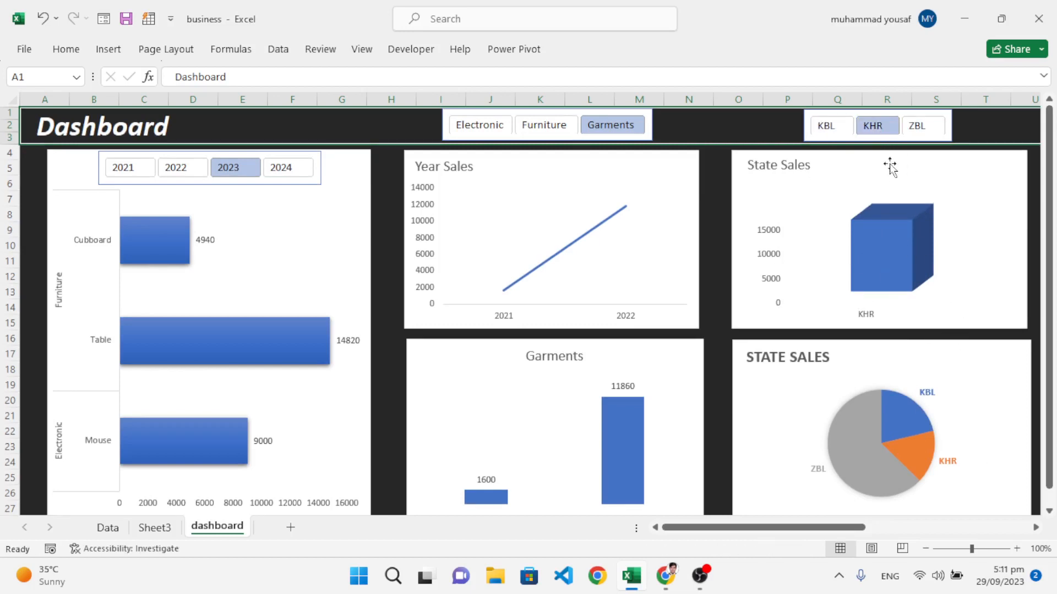
left_click(923, 139)
left_click(923, 134)
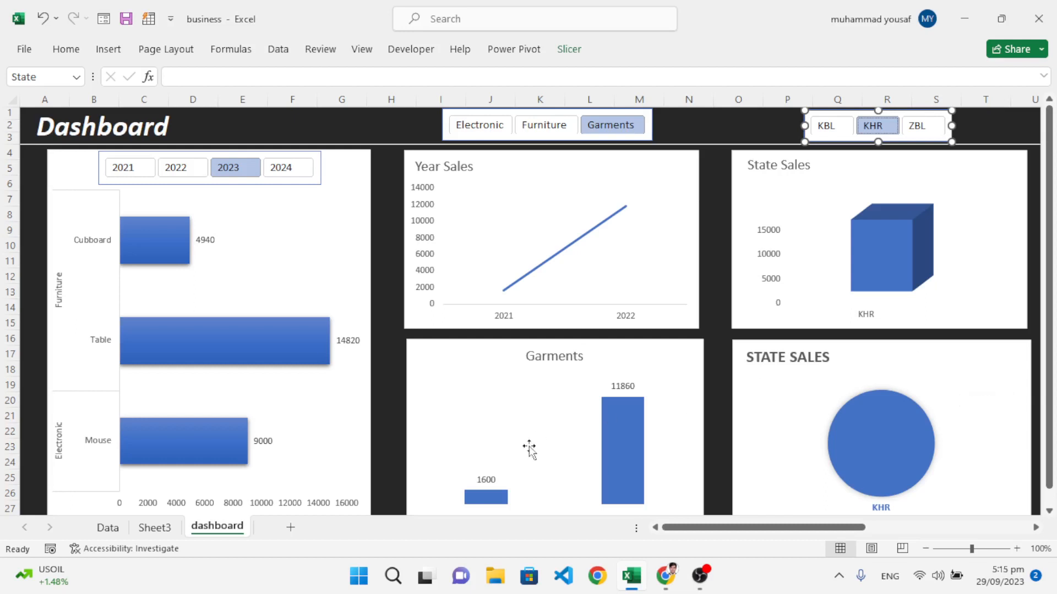
Add a new worksheet and fill all of its cells with a dark gray theme colour.
left_click(291, 527)
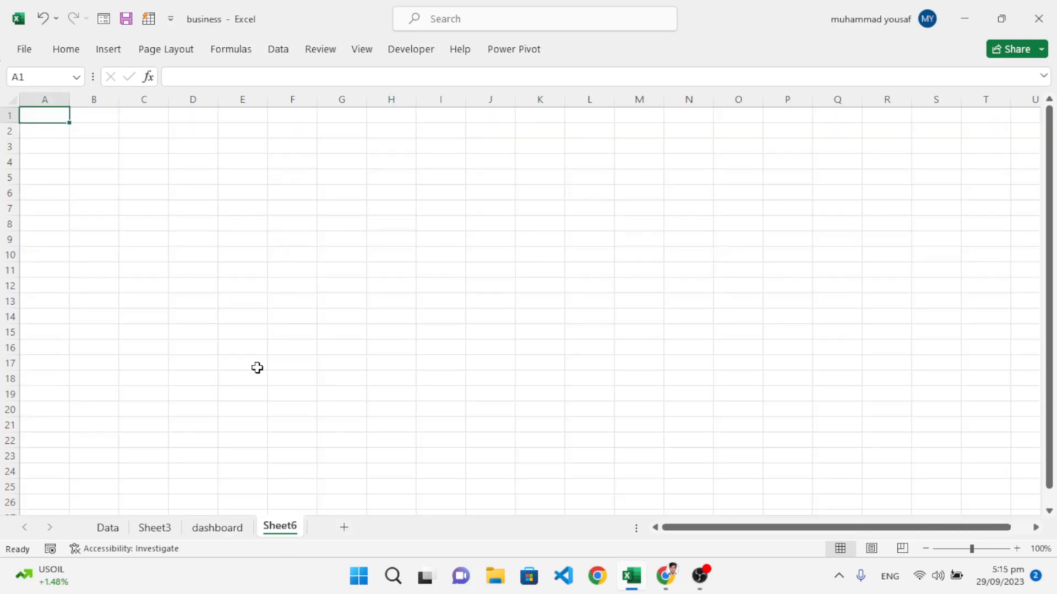
left_click(11, 101)
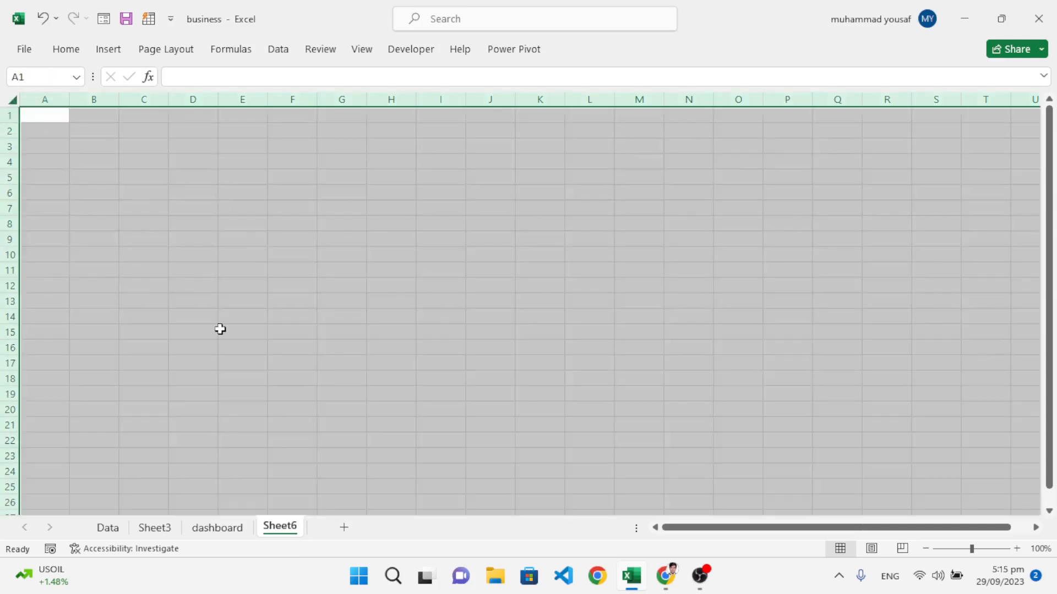
left_click(69, 50)
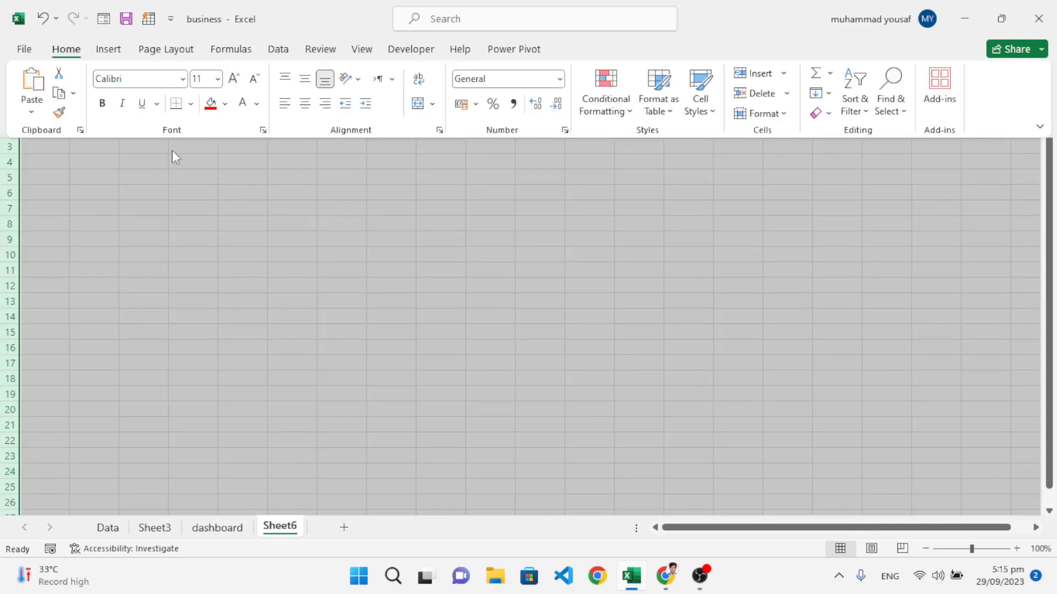
left_click(224, 104)
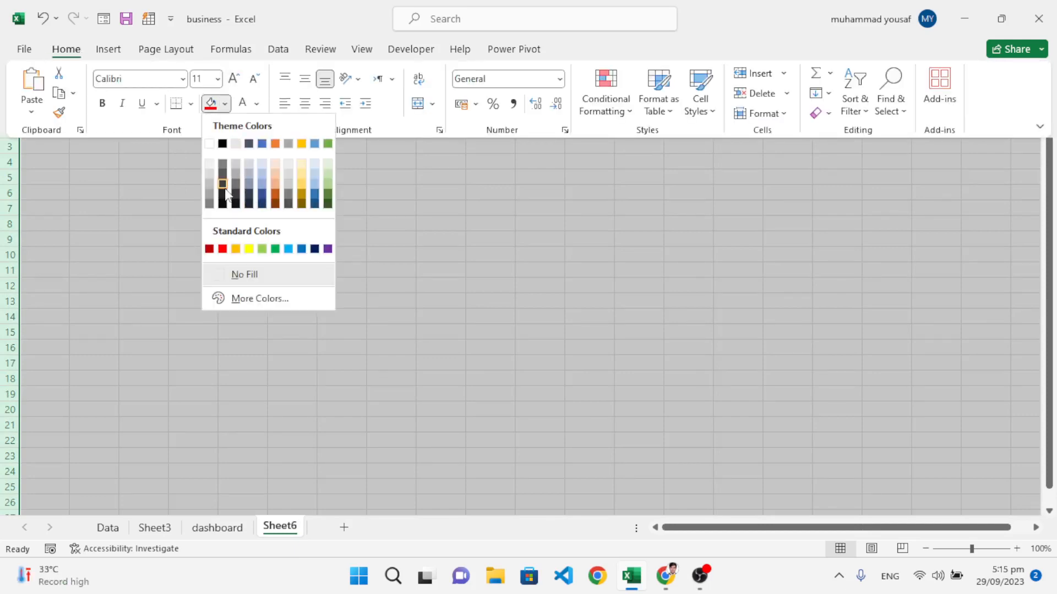
left_click(226, 190)
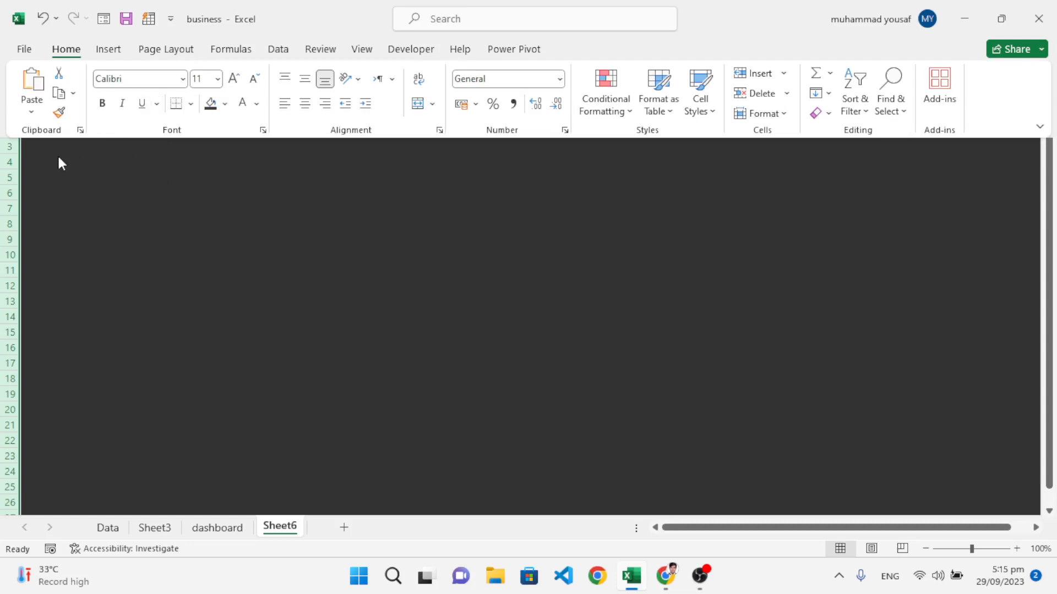
left_click(31, 146)
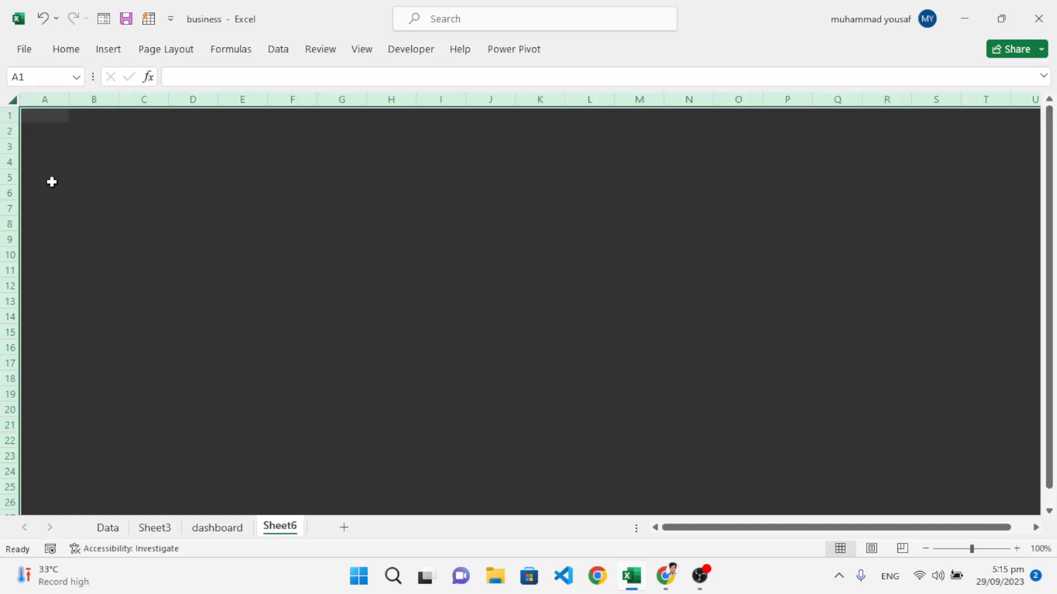
Merge and centre cells A1:U3 on the new sheet and enter the title Dashboard.
left_click(37, 124)
left_click_drag(38, 124, 1028, 139)
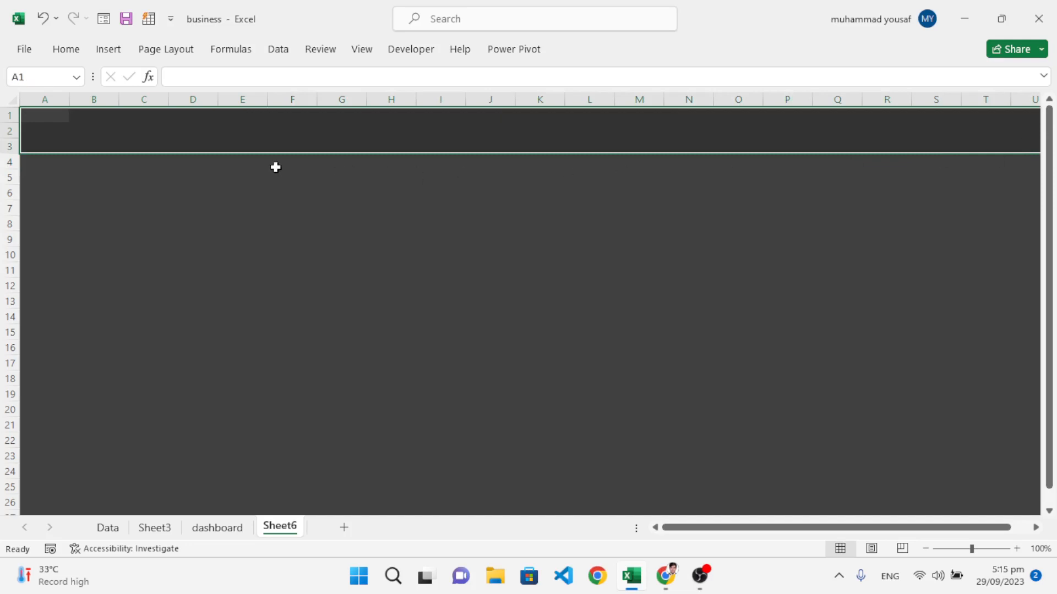
left_click(66, 49)
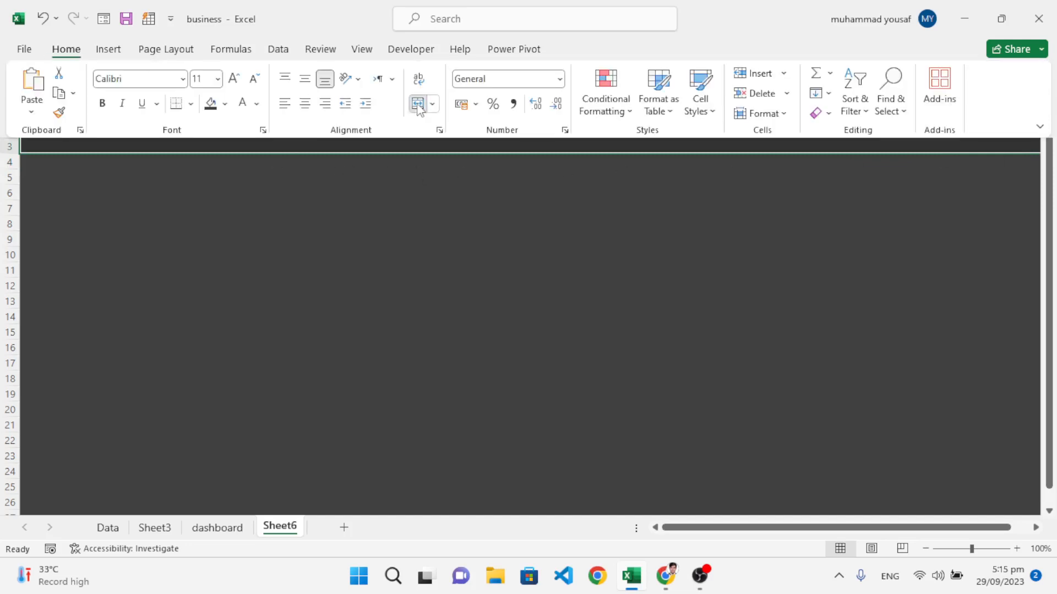
left_click(418, 105)
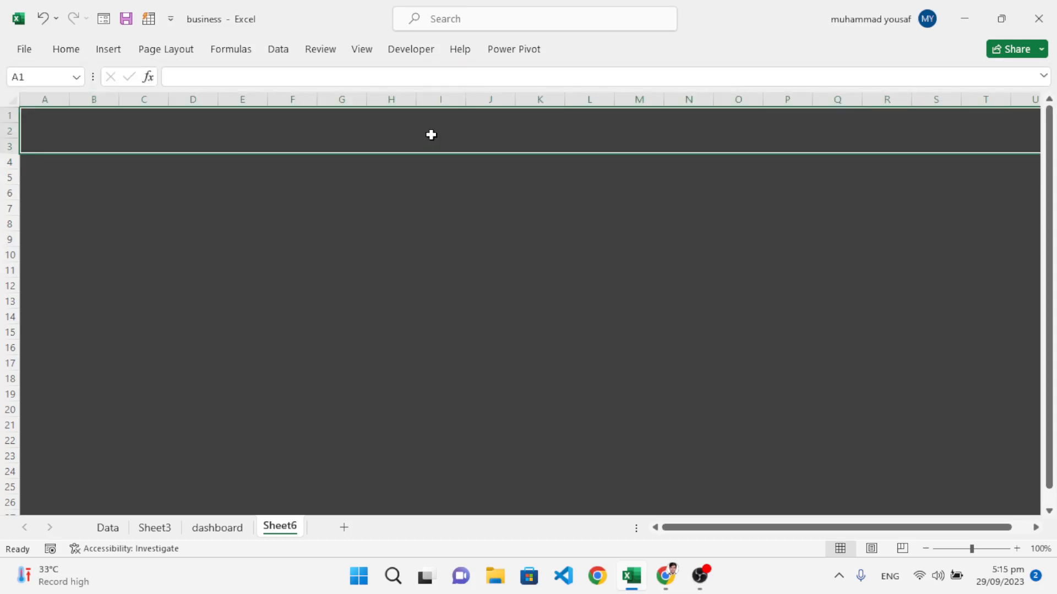
type("Da")
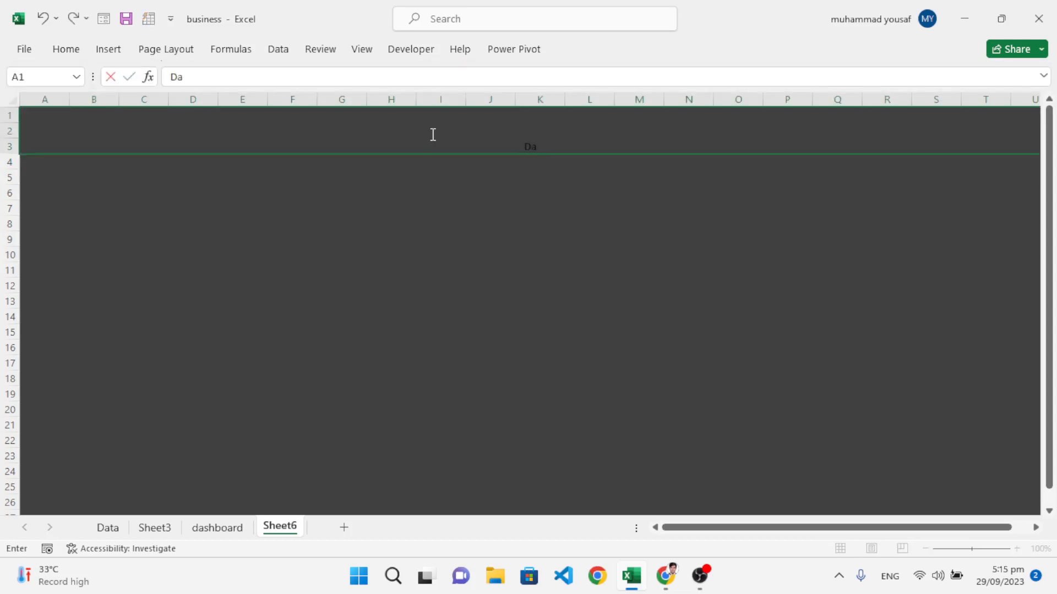
type("shboard")
left_click(480, 199)
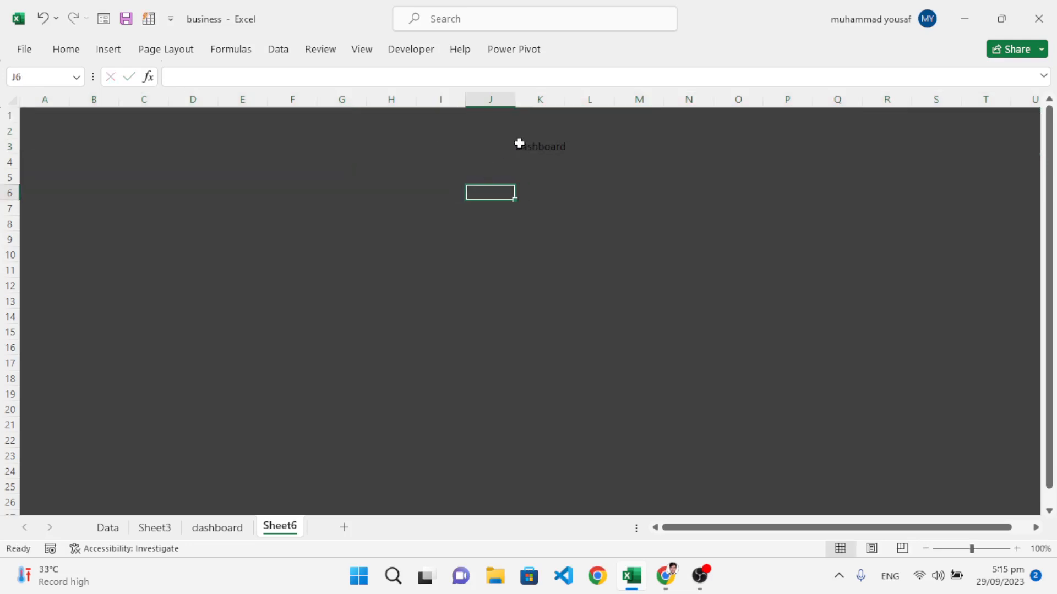
Format the Dashboard title as enlarged, white, bold italic text aligned to the vertical middle of its merged cell.
left_click(521, 144)
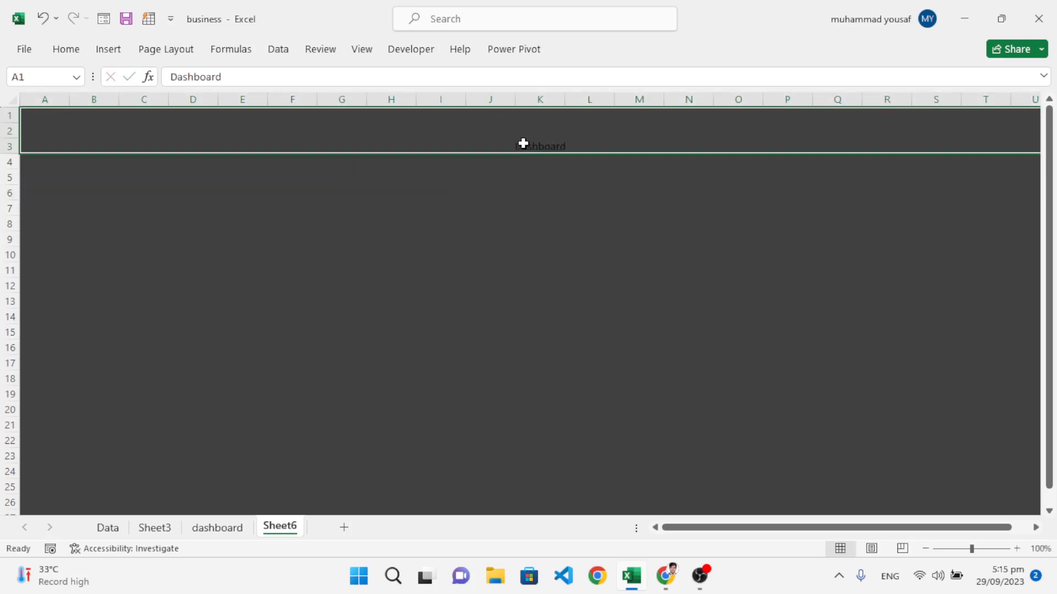
left_click(68, 51)
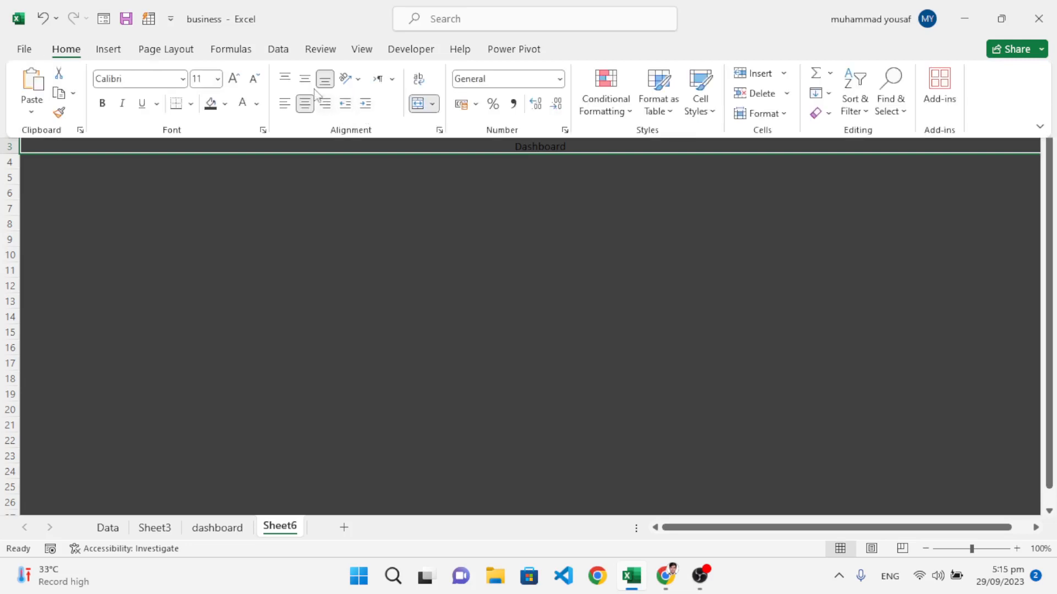
left_click(311, 85)
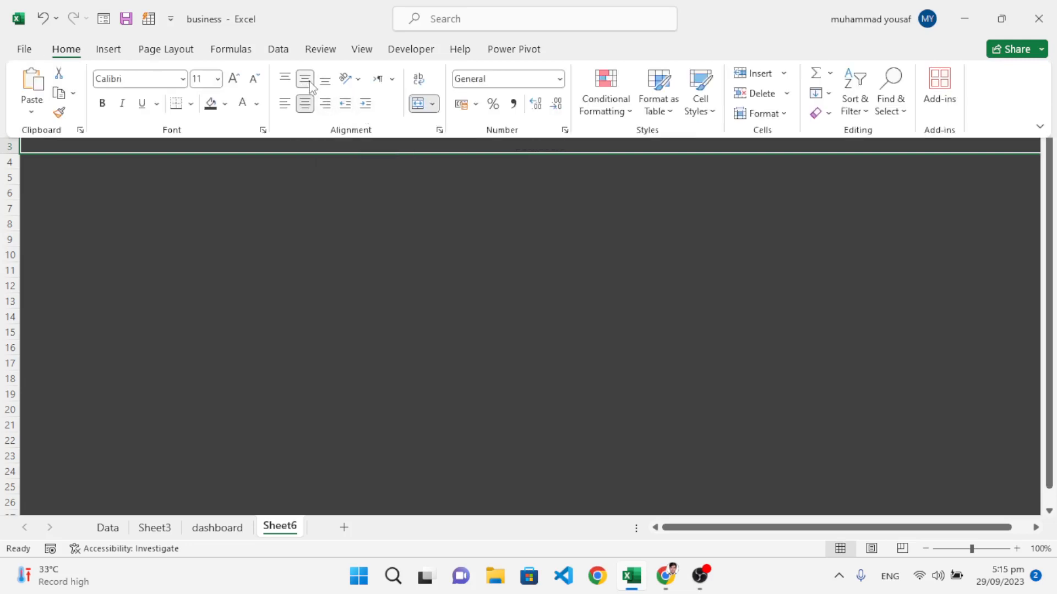
left_click(234, 79)
left_click(234, 79)
left_click(234, 78)
left_click(234, 78)
left_click(428, 174)
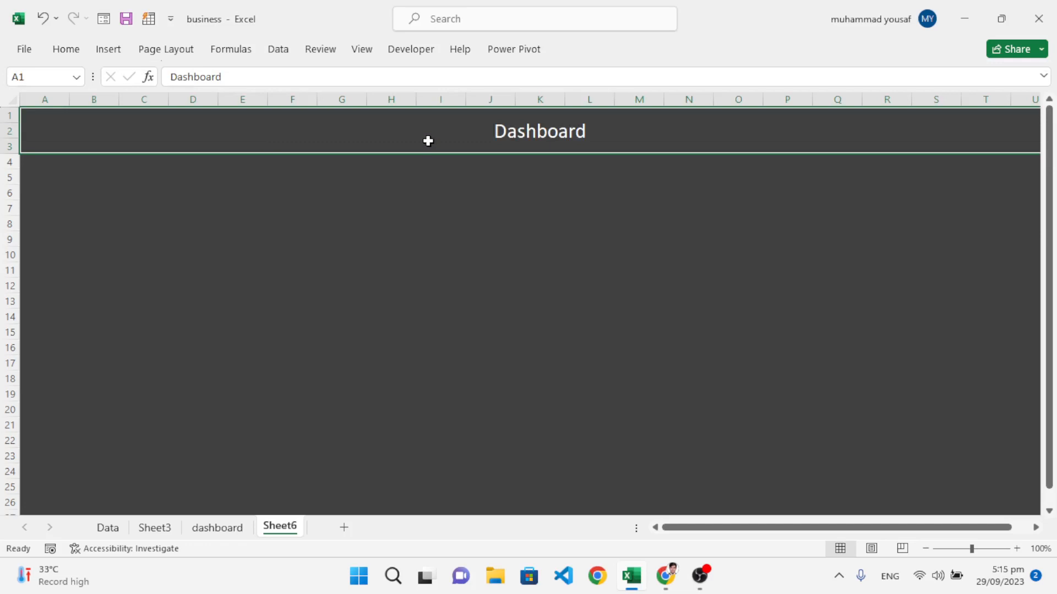
key("ctrl+b")
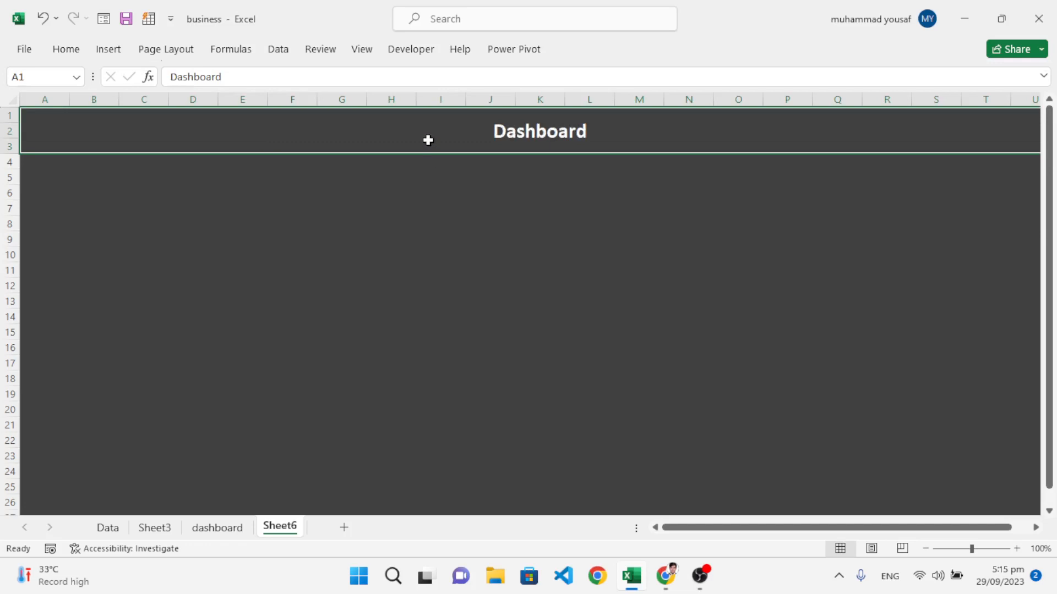
key("ctrl+i")
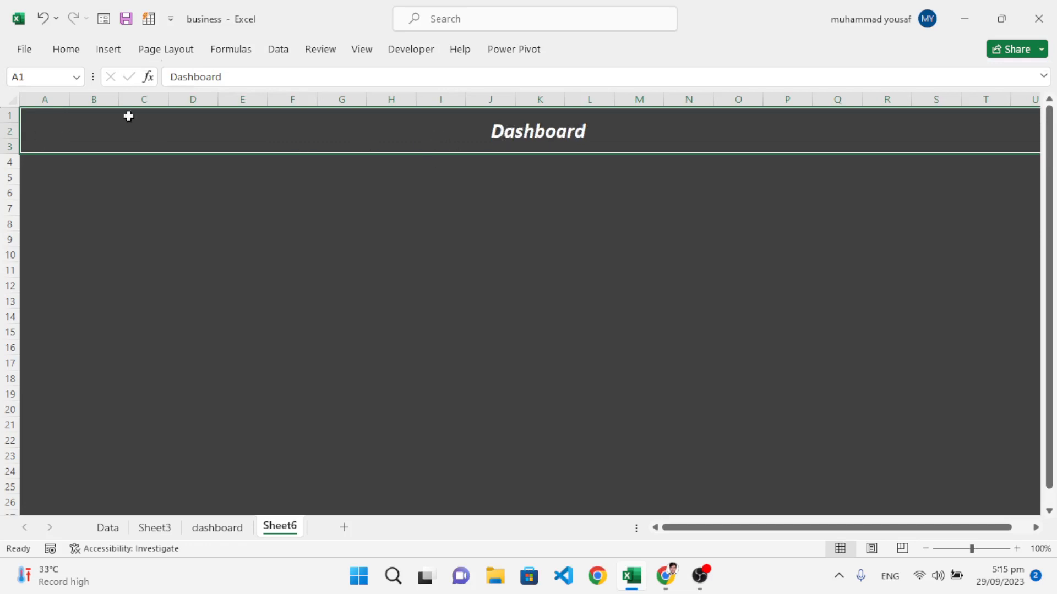
Left-align the Dashboard title within its merged cell.
double_click(482, 131)
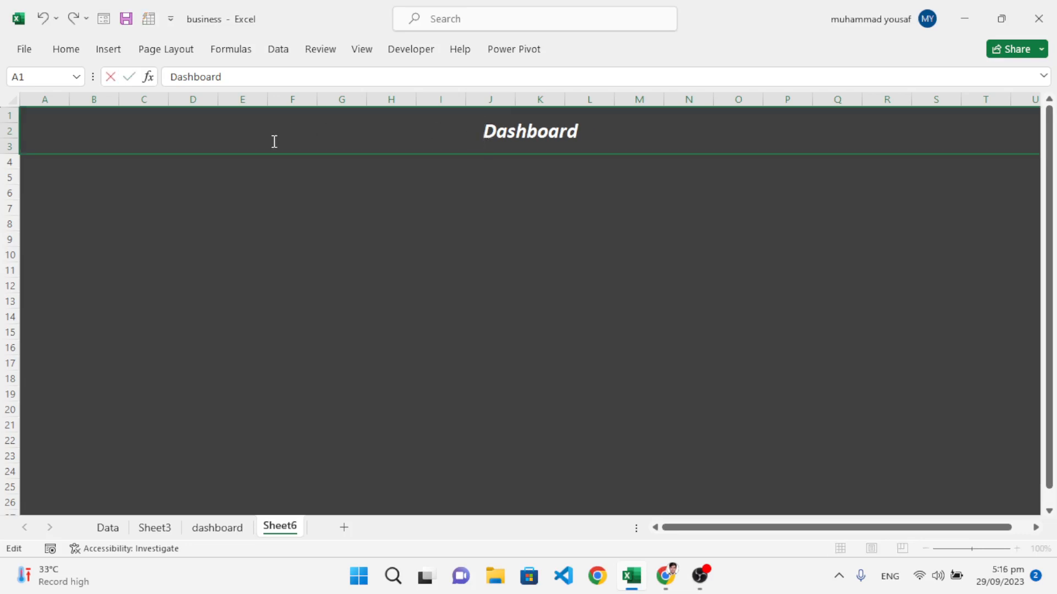
left_click(314, 141)
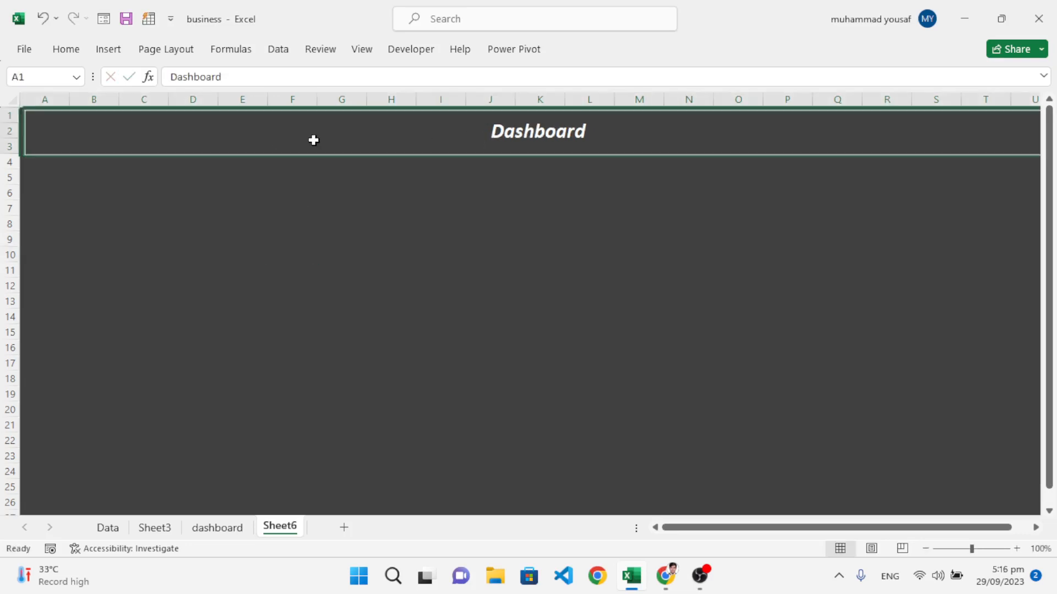
left_click(82, 53)
left_click(284, 110)
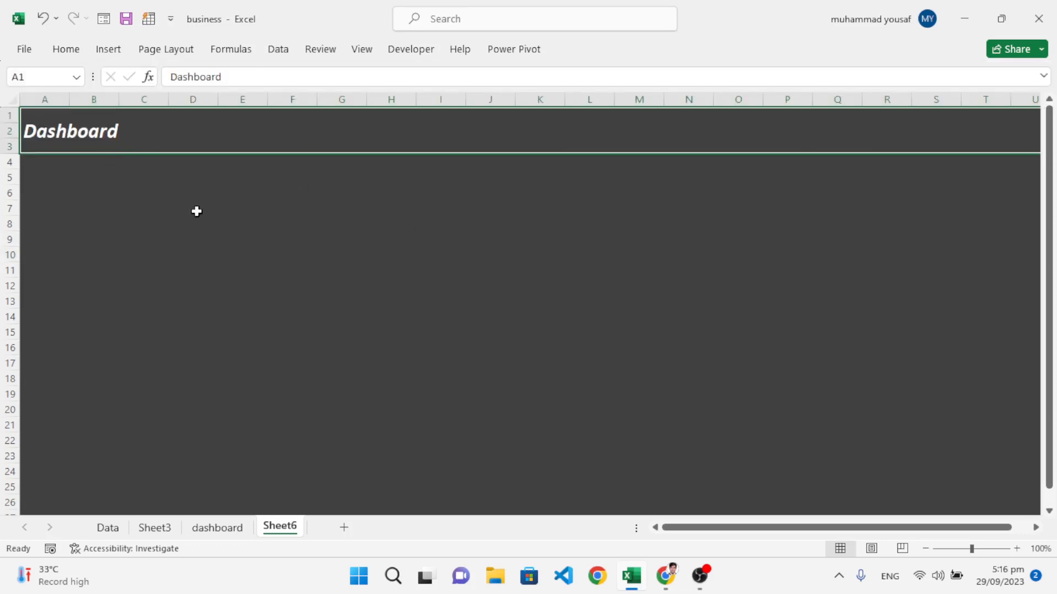
left_click(160, 191)
left_click(43, 162)
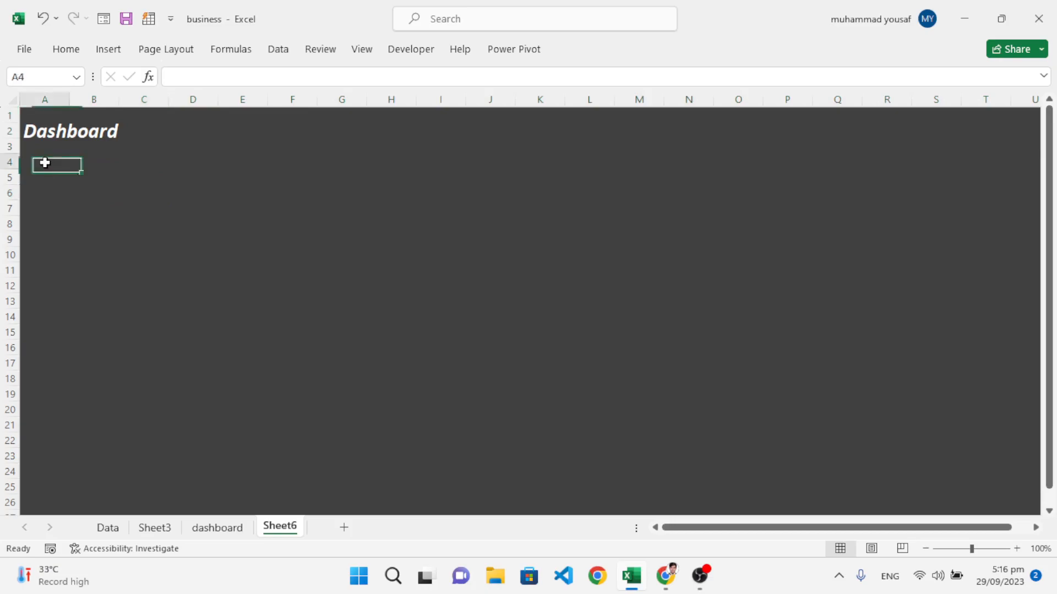
Open the Data sheet and examine the Sales Table from its header row down to its last record.
left_click(97, 530)
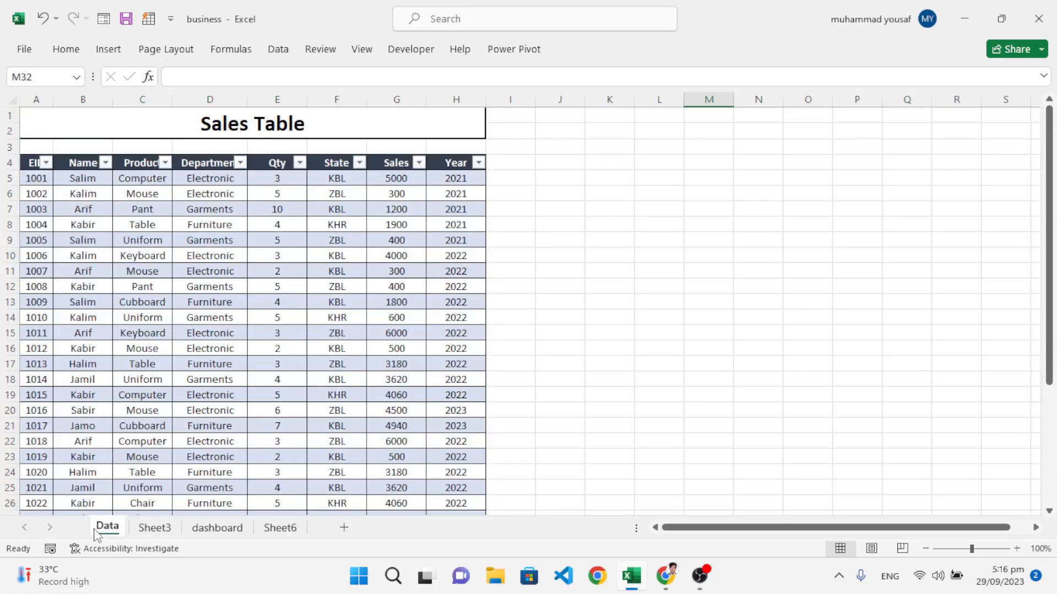
scroll(241, 336, "down", 7)
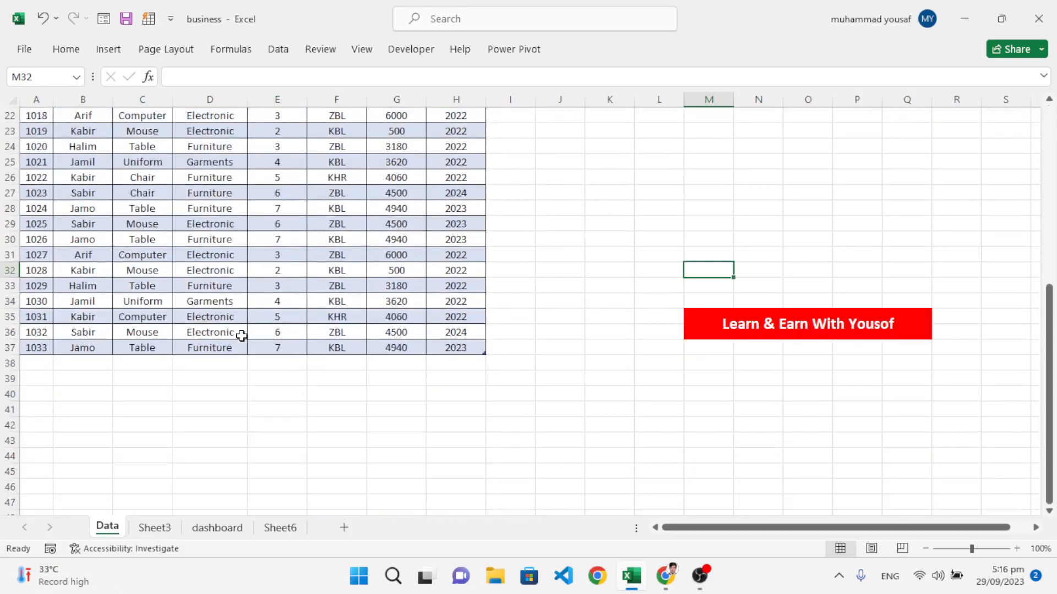
scroll(242, 336, "up", 4)
scroll(242, 336, "up", 3)
scroll(241, 335, "down", 1)
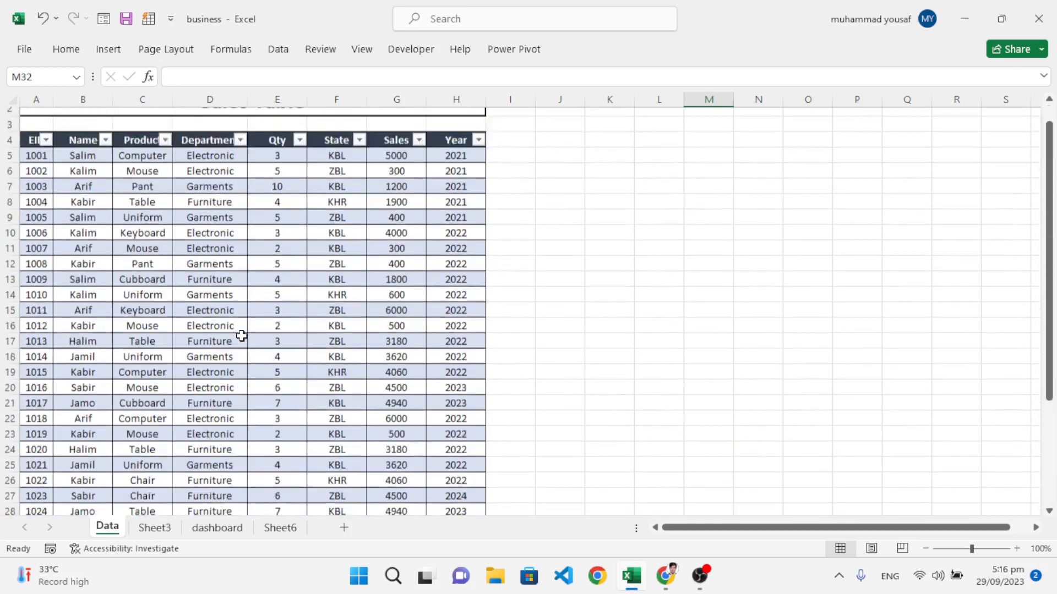
scroll(242, 336, "down", 3)
scroll(241, 336, "up", 4)
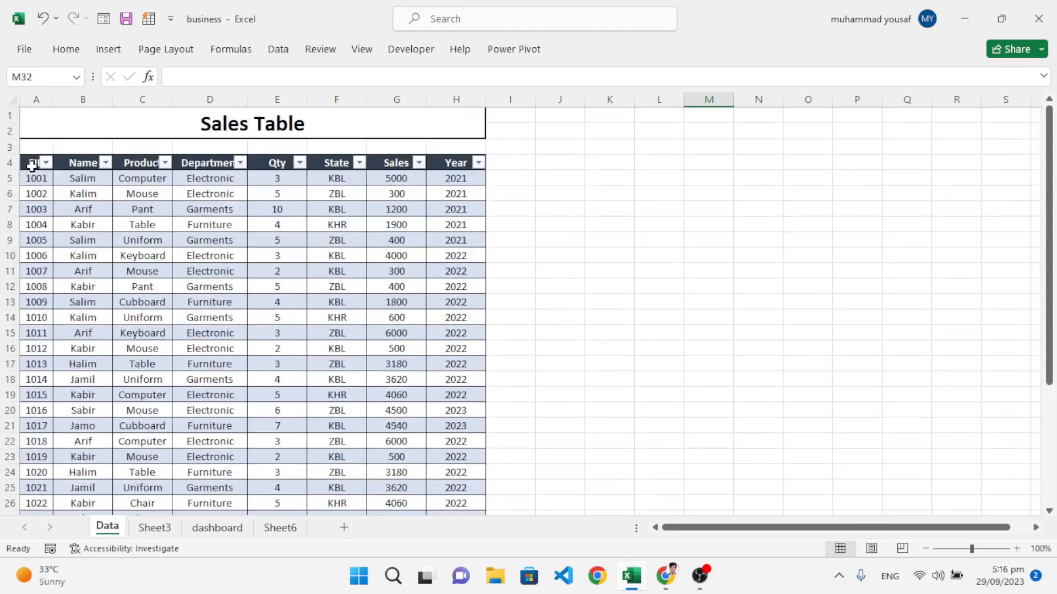
left_click_drag(31, 165, 142, 317)
left_click(261, 332)
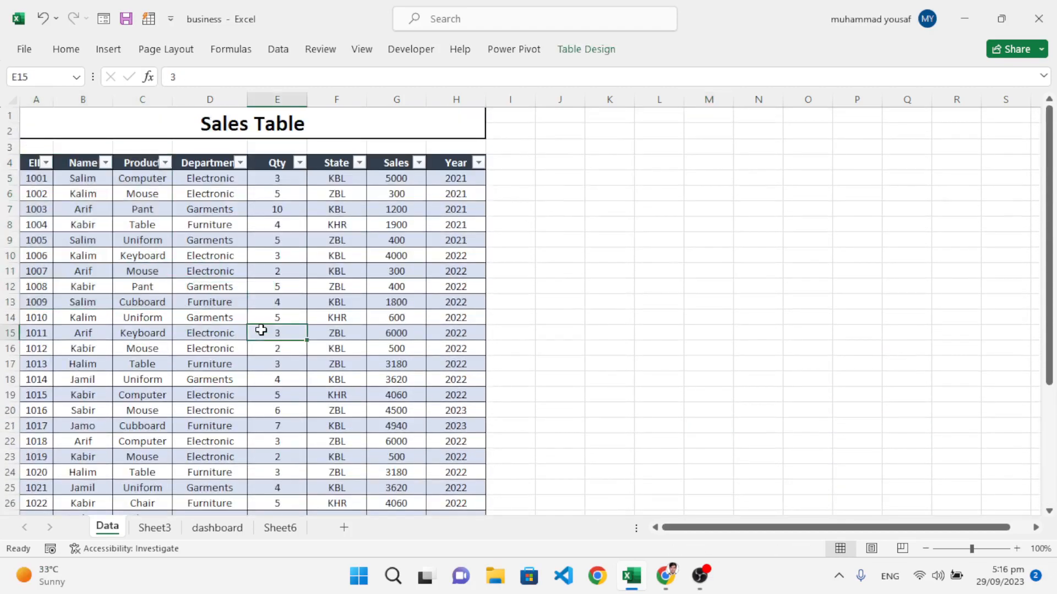
key("ctrl+a")
scroll(276, 325, "down", 4)
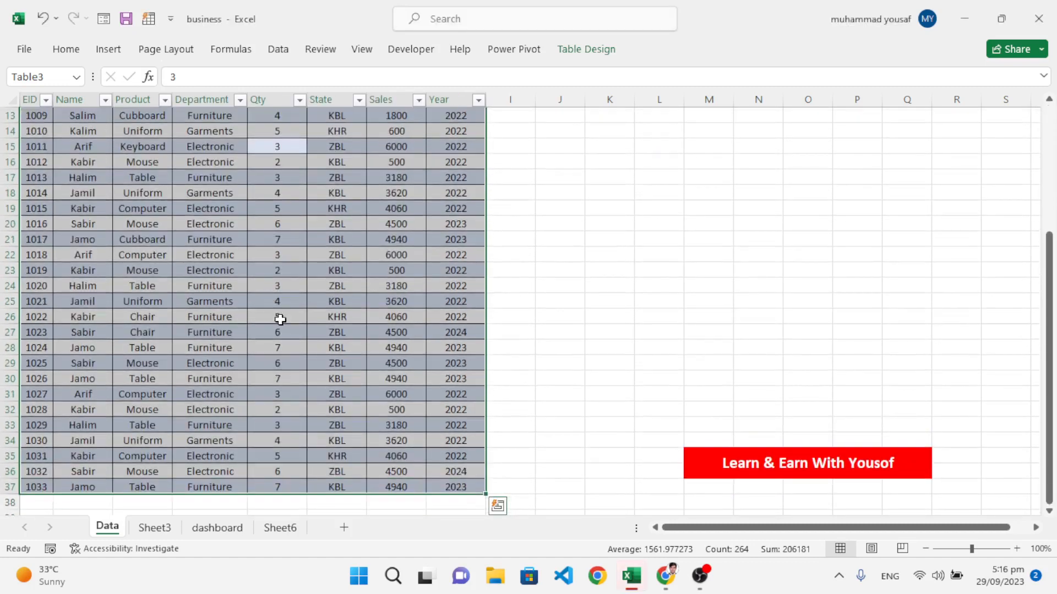
scroll(380, 327, "up", 1)
scroll(380, 327, "up", 4)
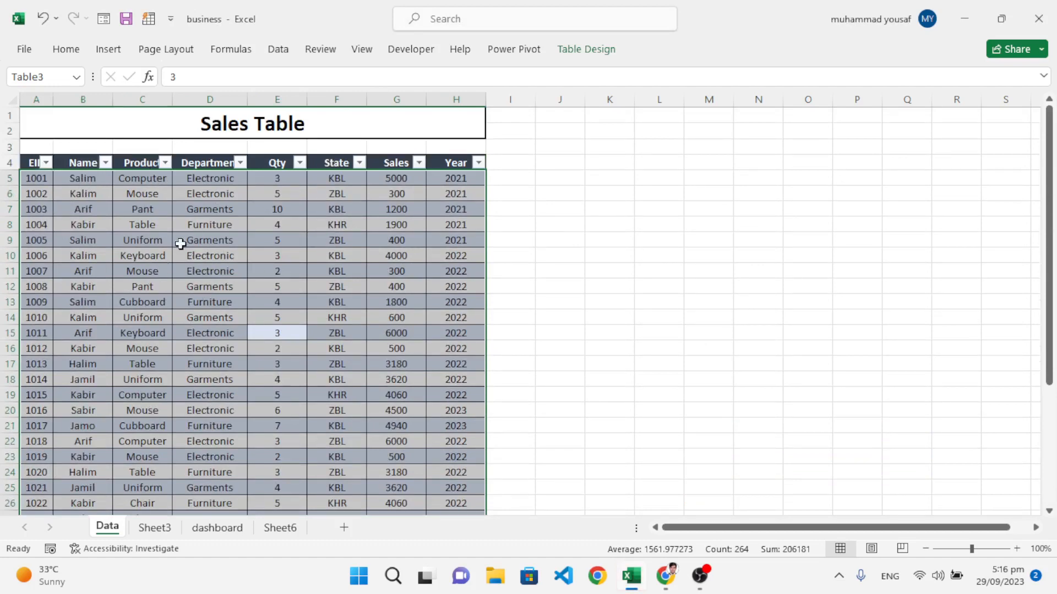
left_click(243, 239)
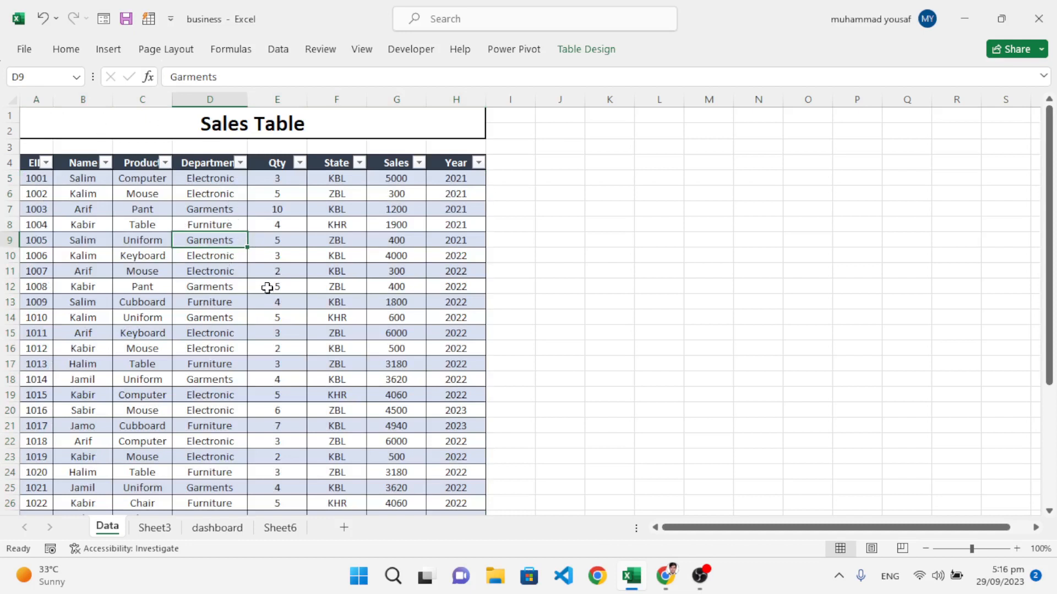
left_click(177, 288)
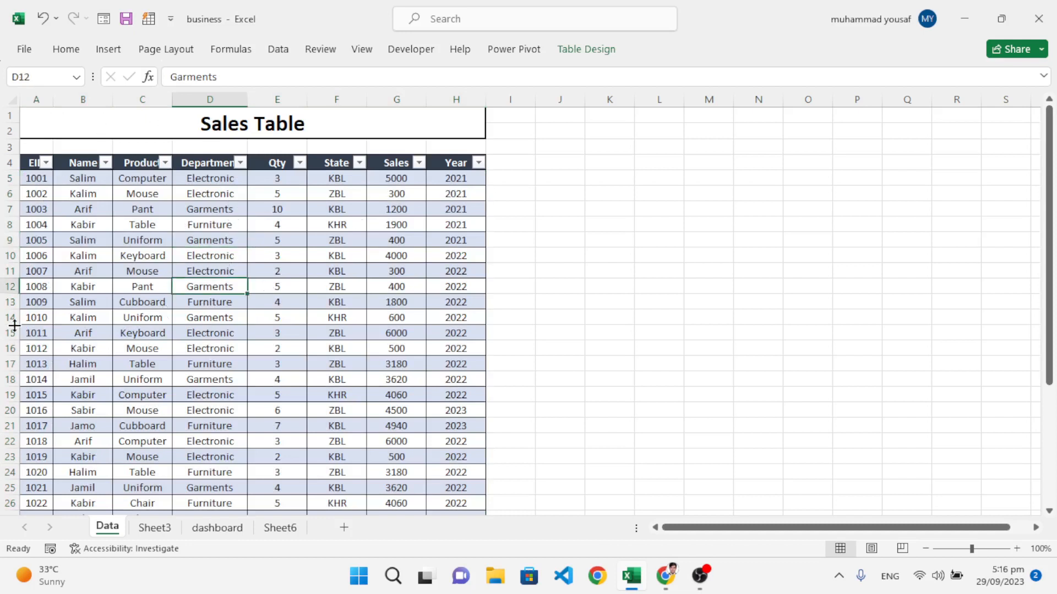
left_click(105, 50)
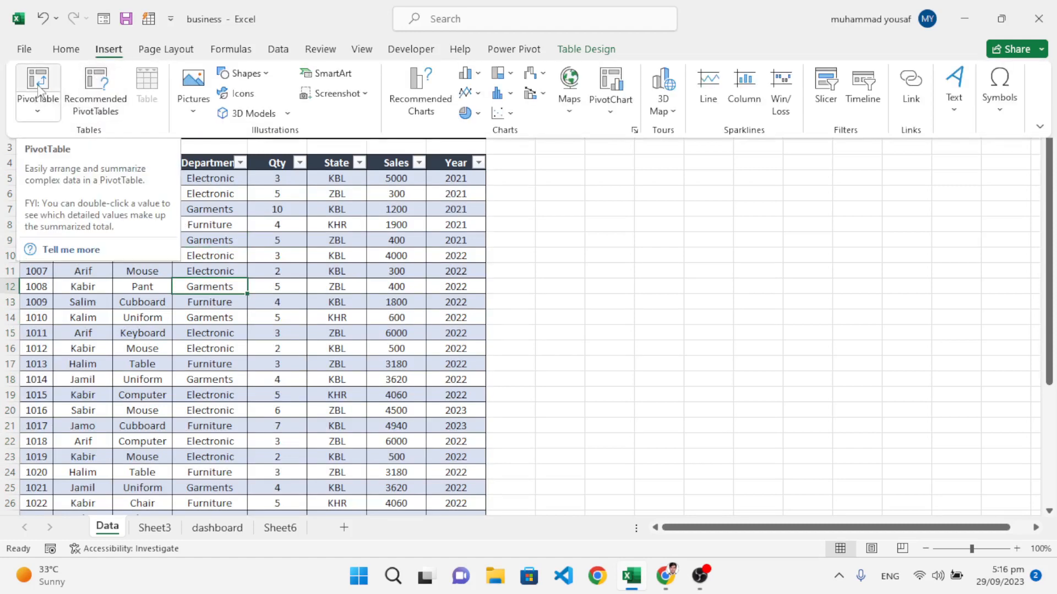
left_click(38, 90)
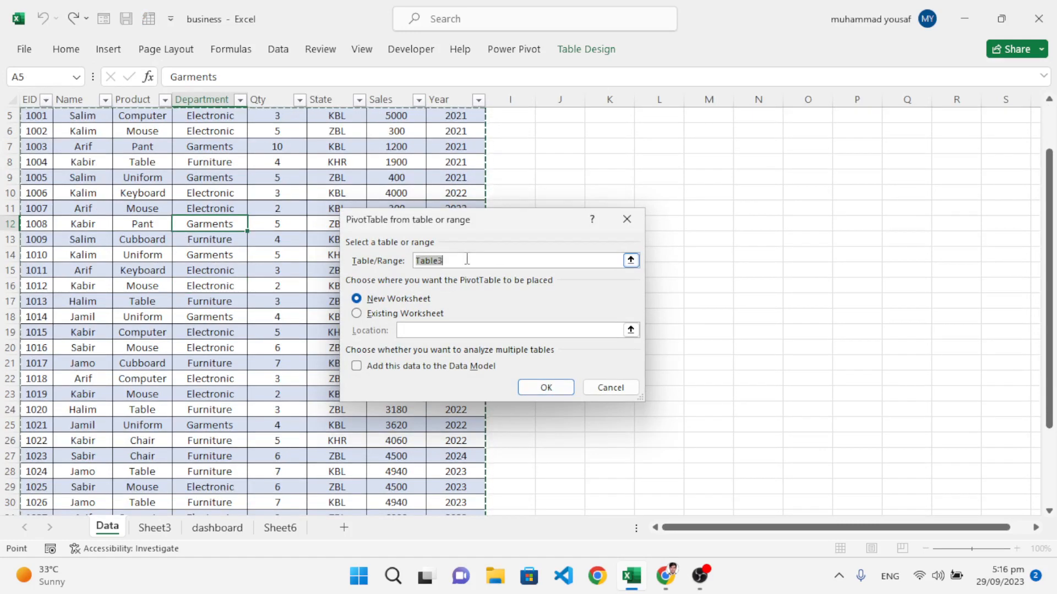
type("pivott")
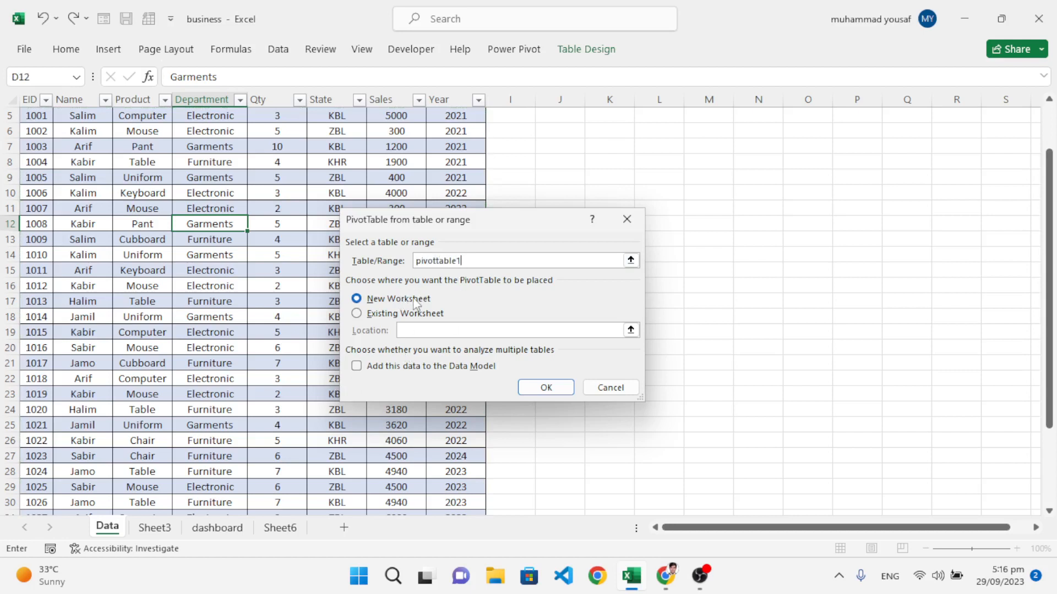
left_click(539, 390)
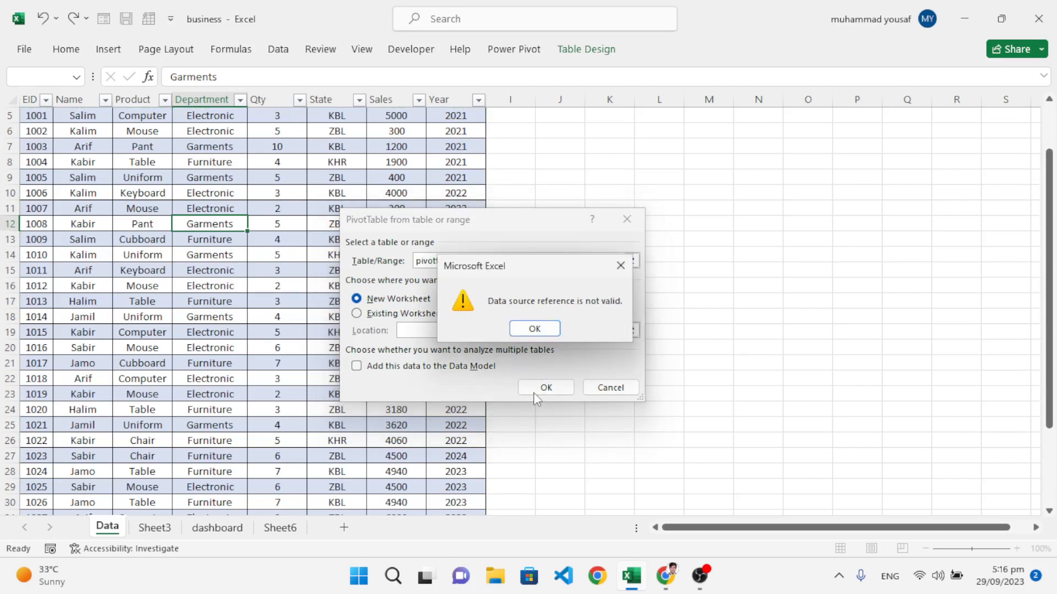
left_click(534, 329)
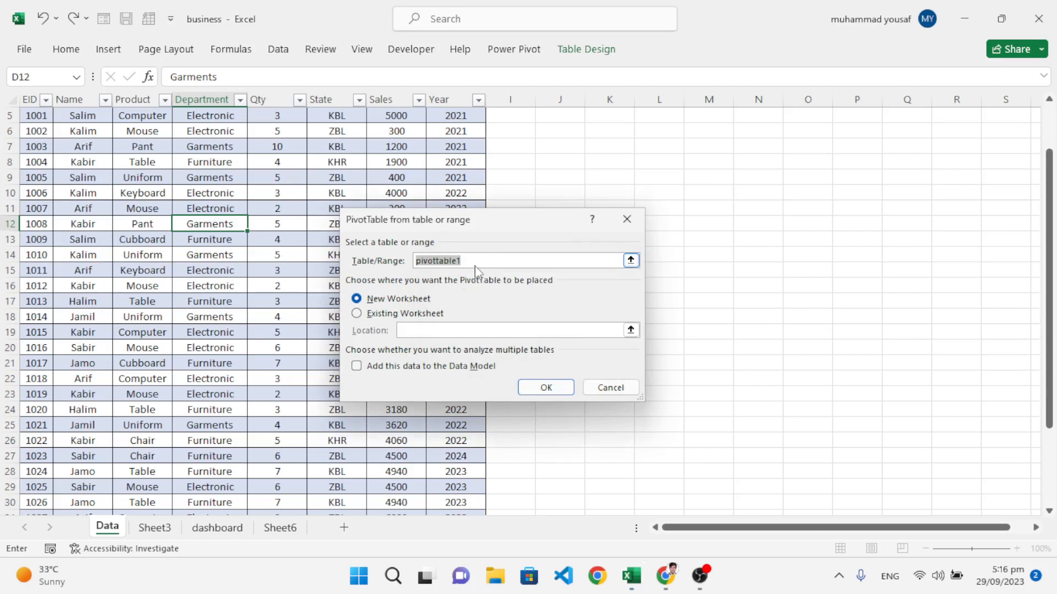
left_click(630, 260)
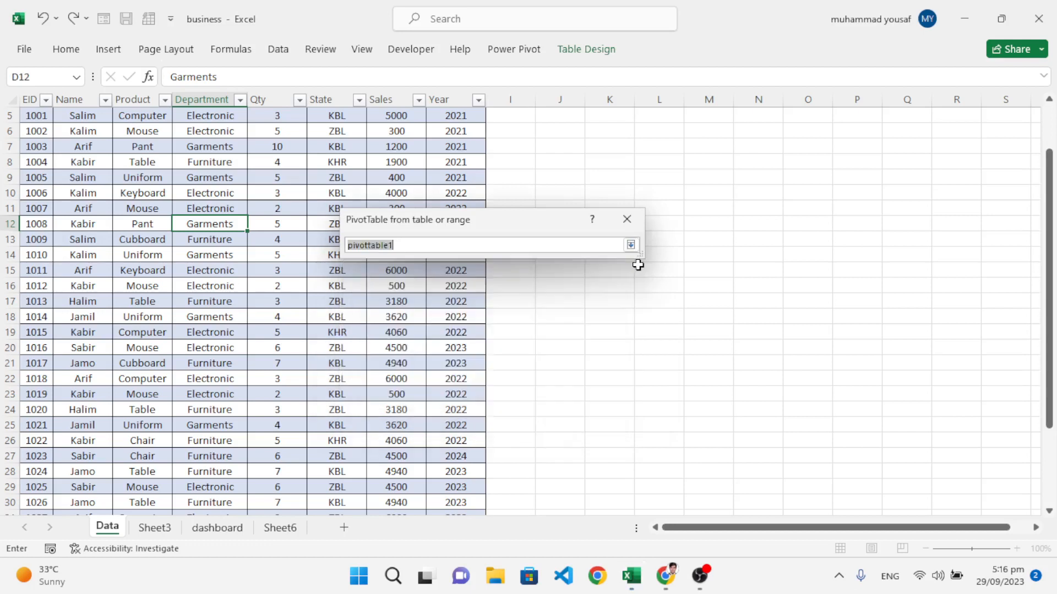
left_click(631, 244)
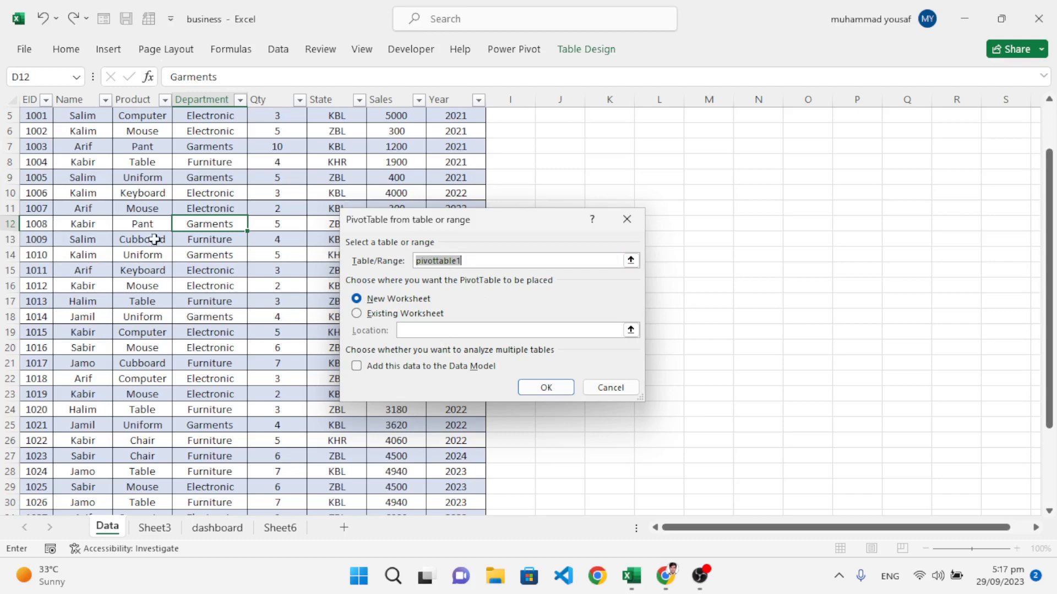
scroll(206, 281, "up", 2)
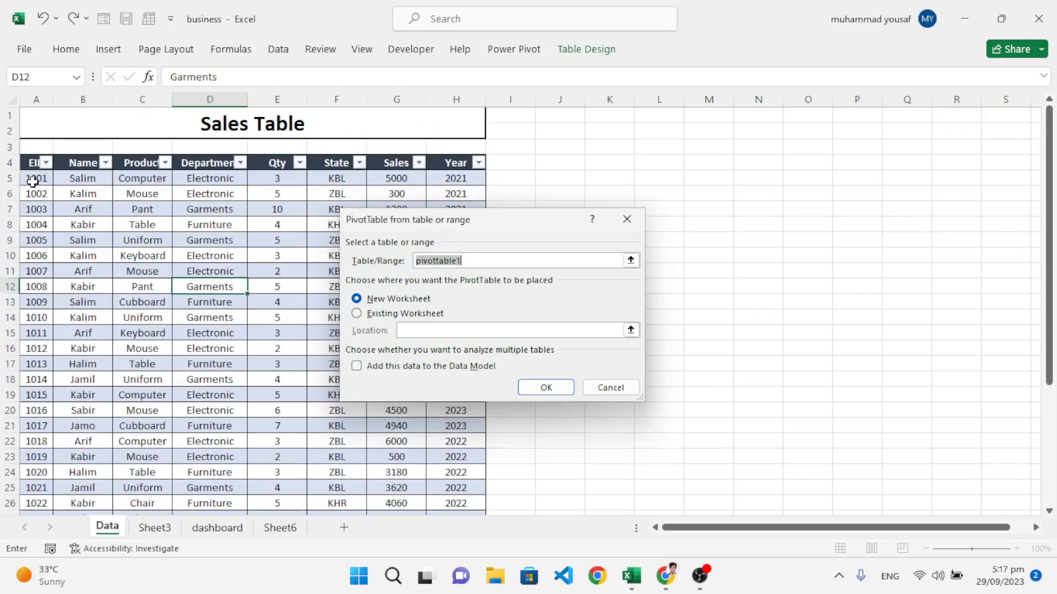
left_click(627, 219)
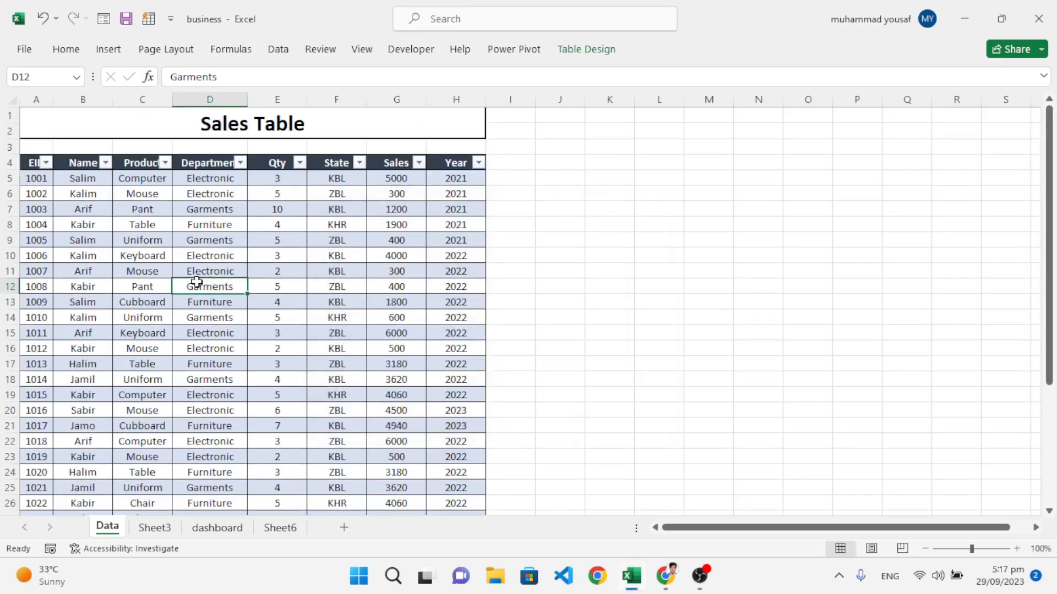
Create a PivotTable from Table3 on a new worksheet.
left_click(107, 49)
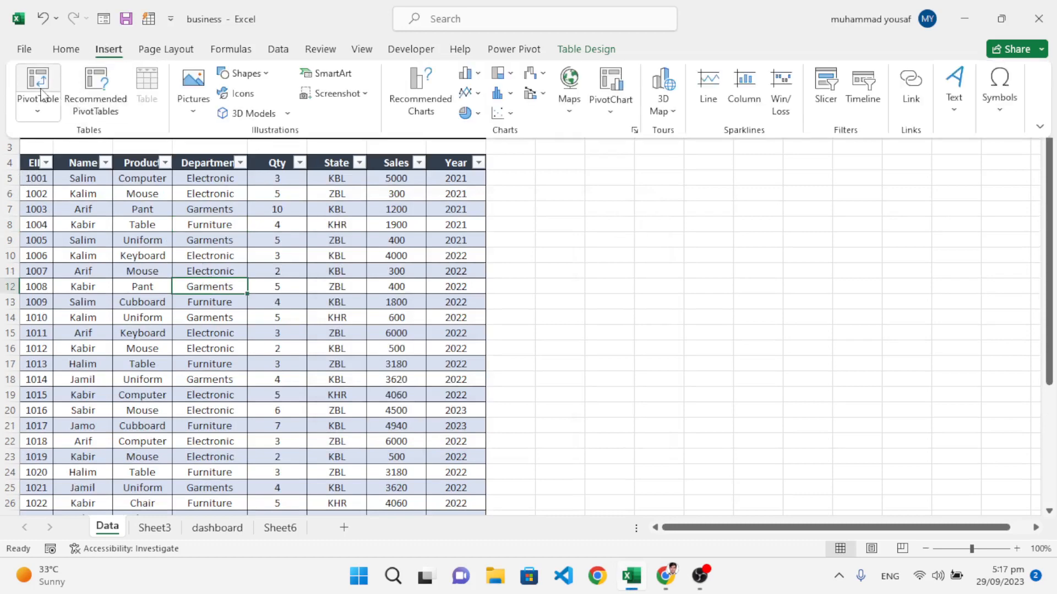
left_click(40, 94)
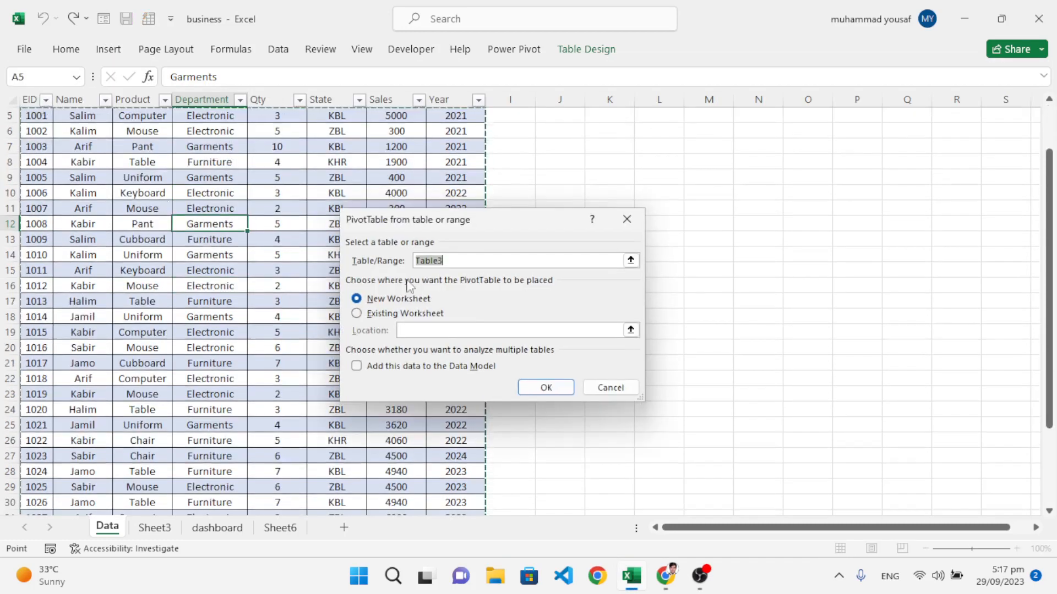
left_click(569, 387)
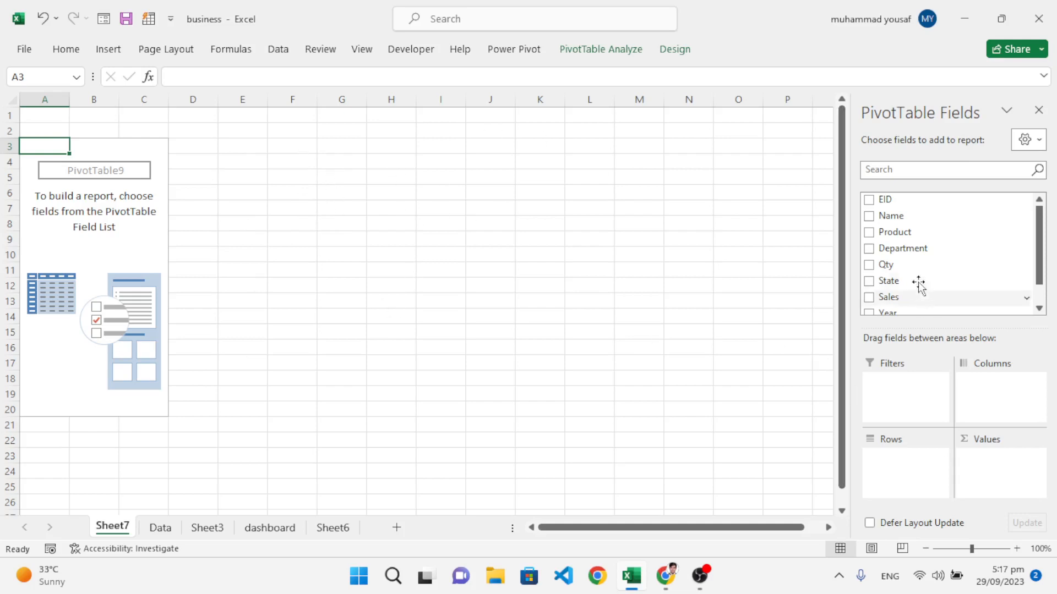
Lay out the PivotTable with Department and then Product as rows and the sum of Sales as values.
left_click_drag(902, 256, 912, 478)
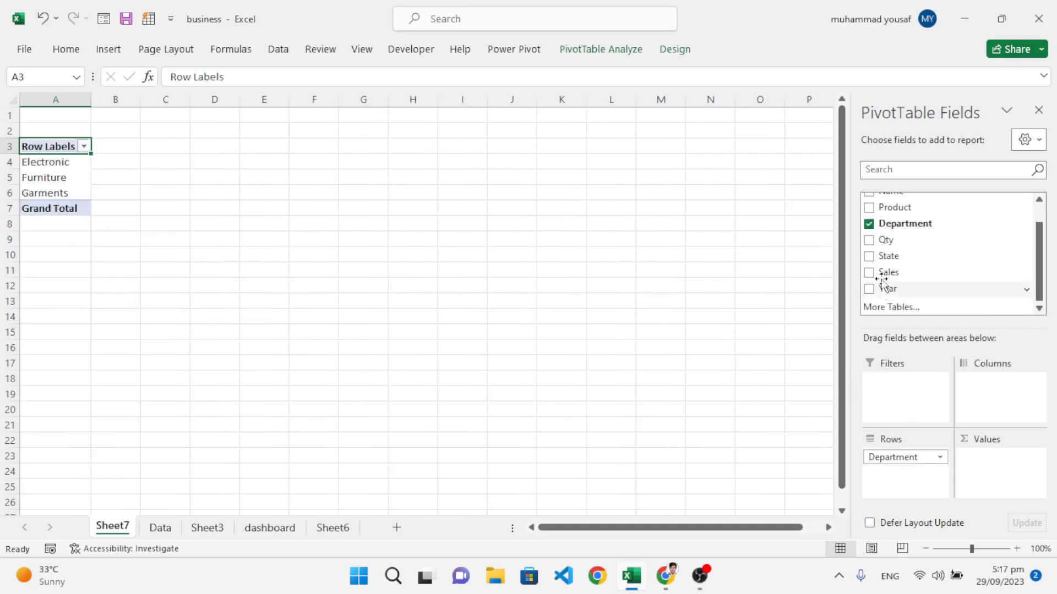
scroll(895, 237, "up", 1)
left_click_drag(895, 233, 911, 475)
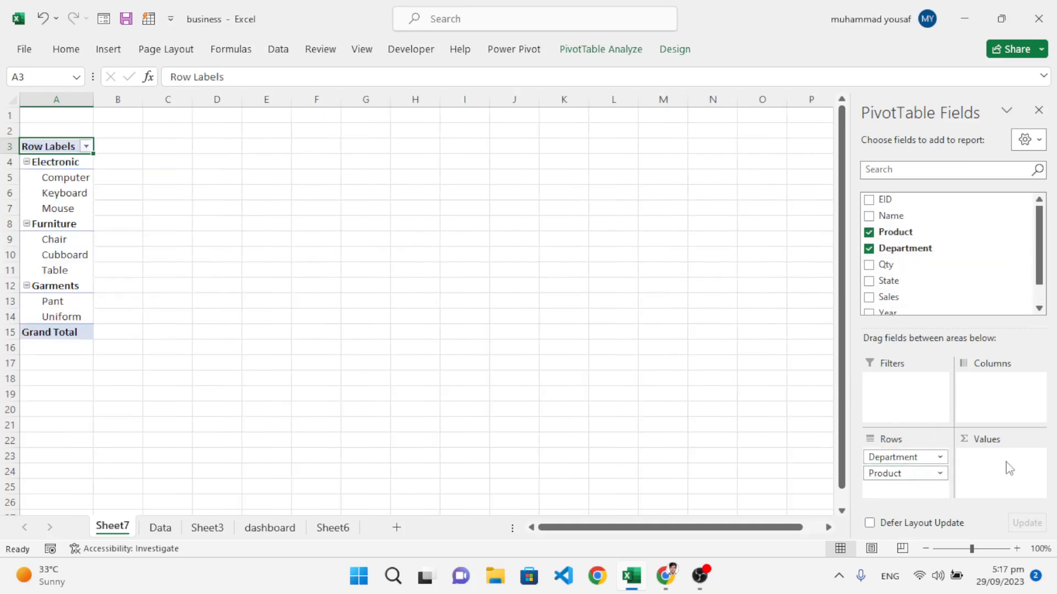
scroll(892, 292, "down", 1)
left_click_drag(901, 275, 983, 480)
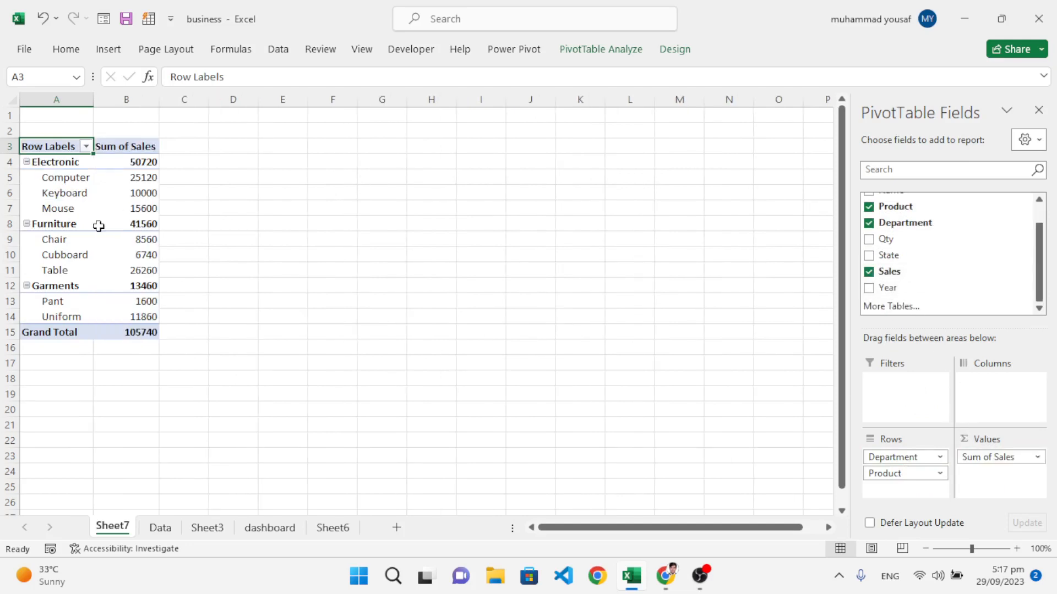
Insert a Clustered Bar PivotChart from the PivotTable and hide all field buttons on the chart.
left_click(127, 208)
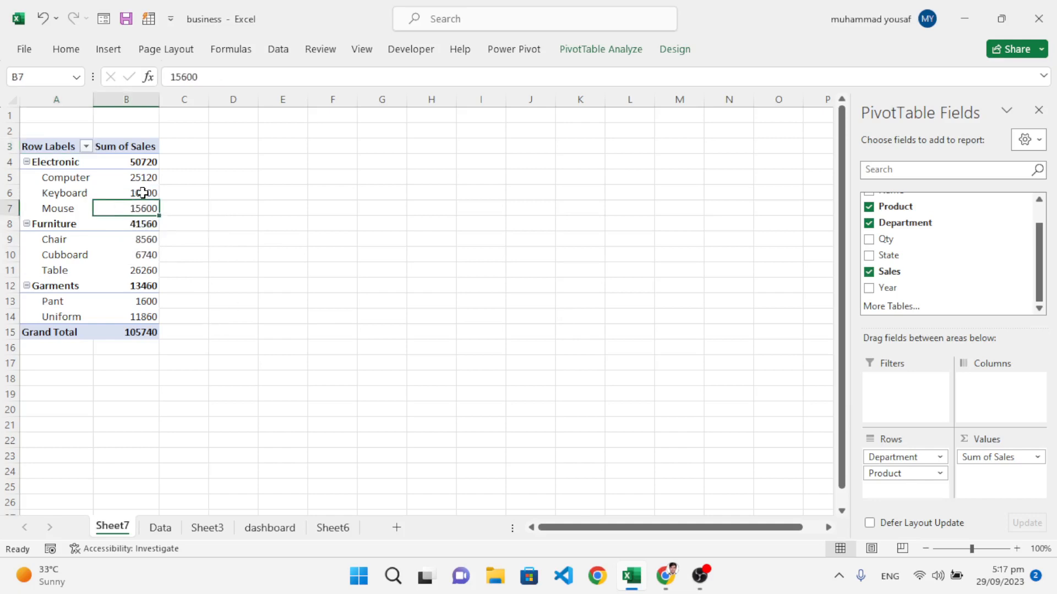
left_click(623, 55)
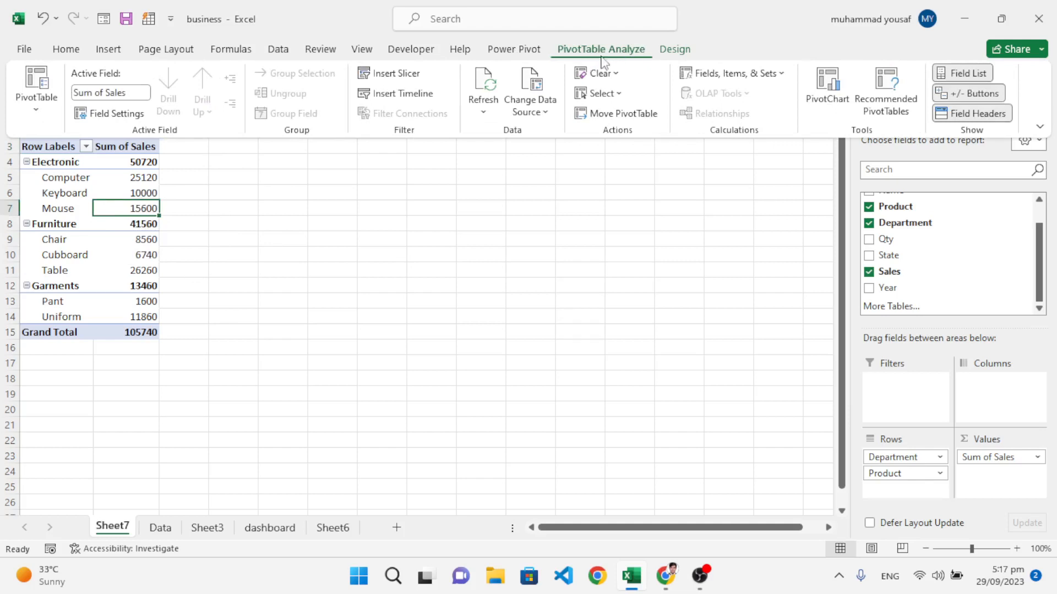
left_click(826, 116)
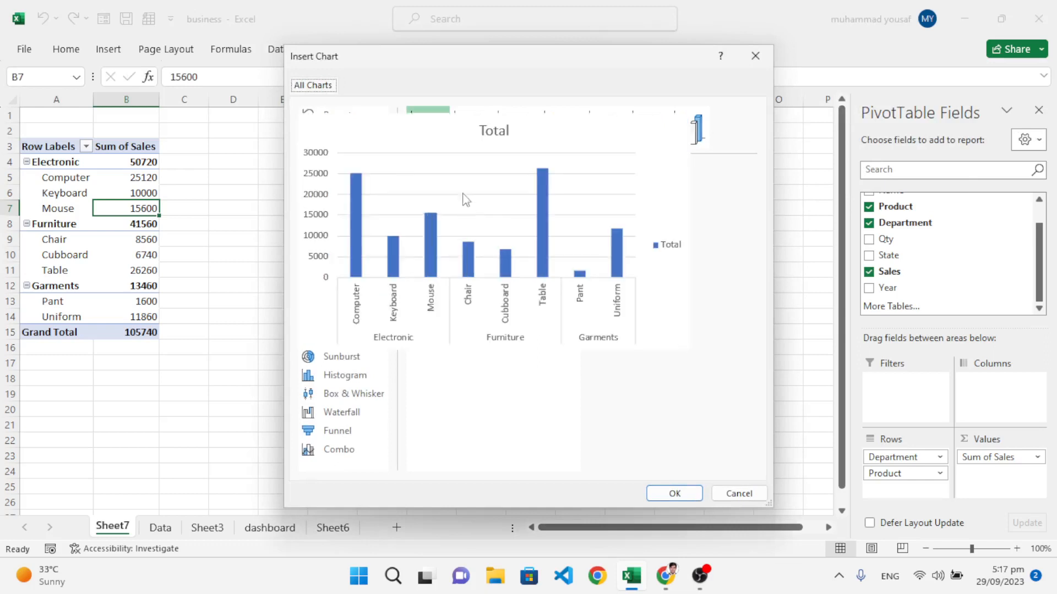
left_click(339, 206)
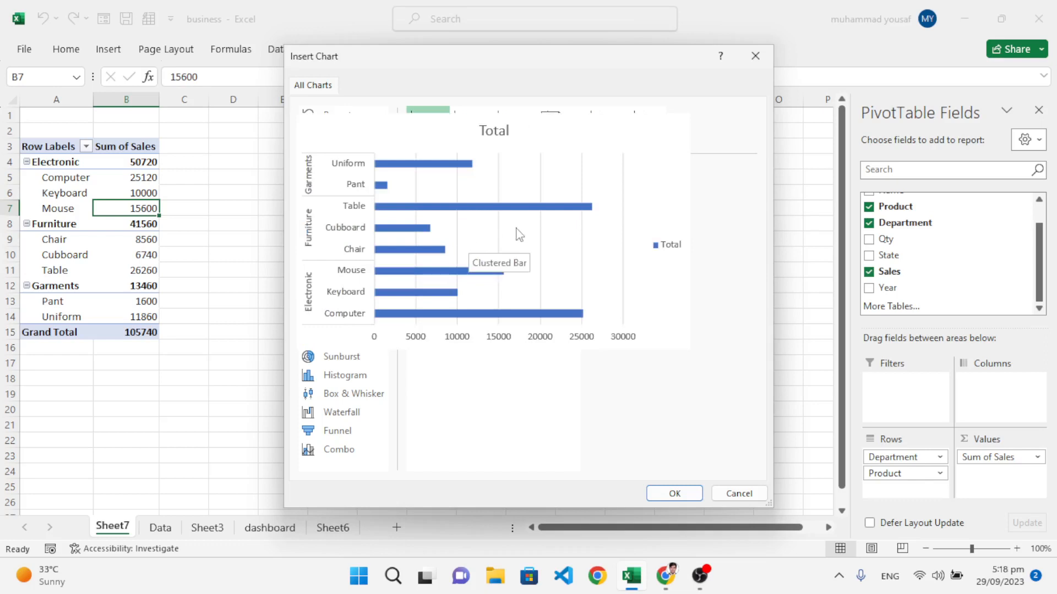
left_click(672, 494)
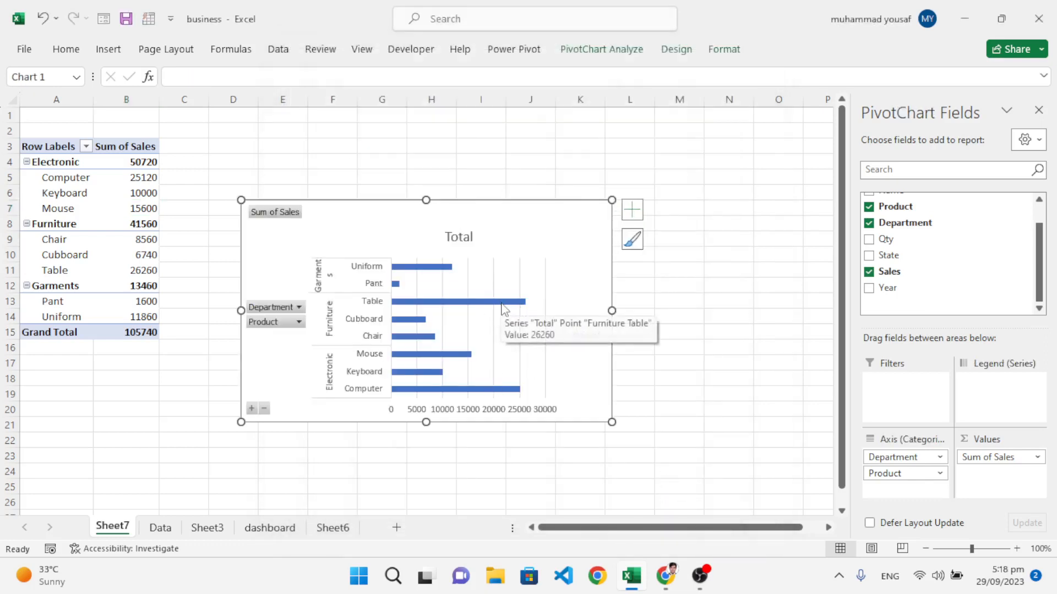
right_click(279, 218)
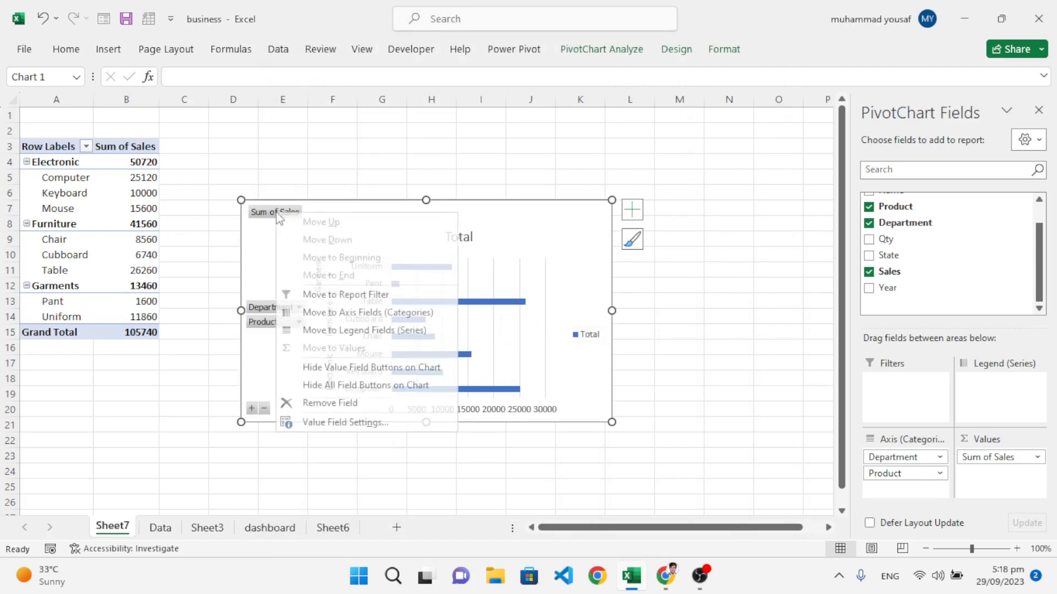
left_click(382, 385)
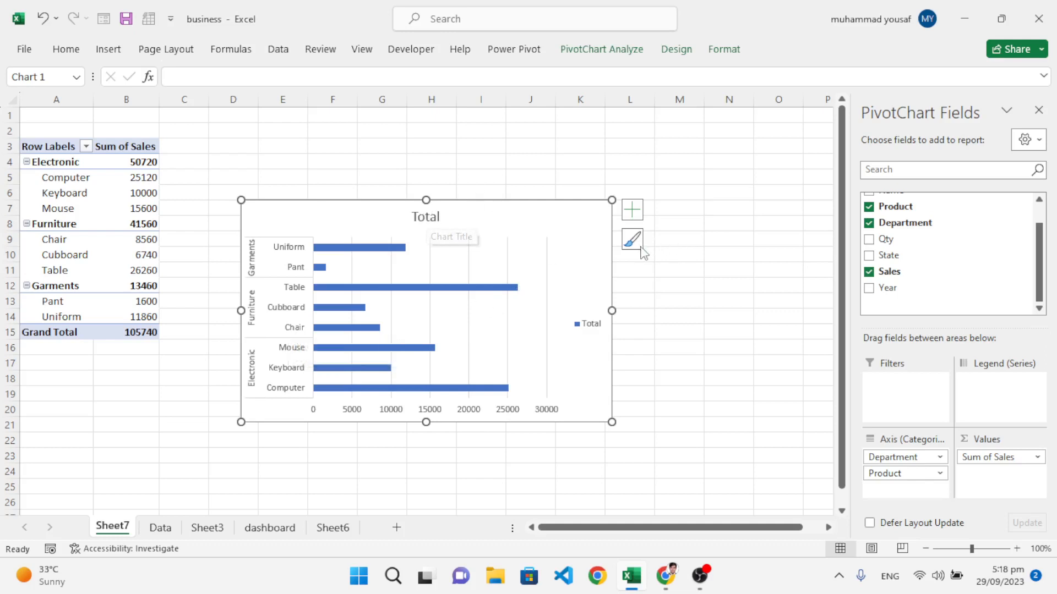
Remove the gridlines and legend from the bar PivotChart and add data labels to its bars.
left_click(633, 211)
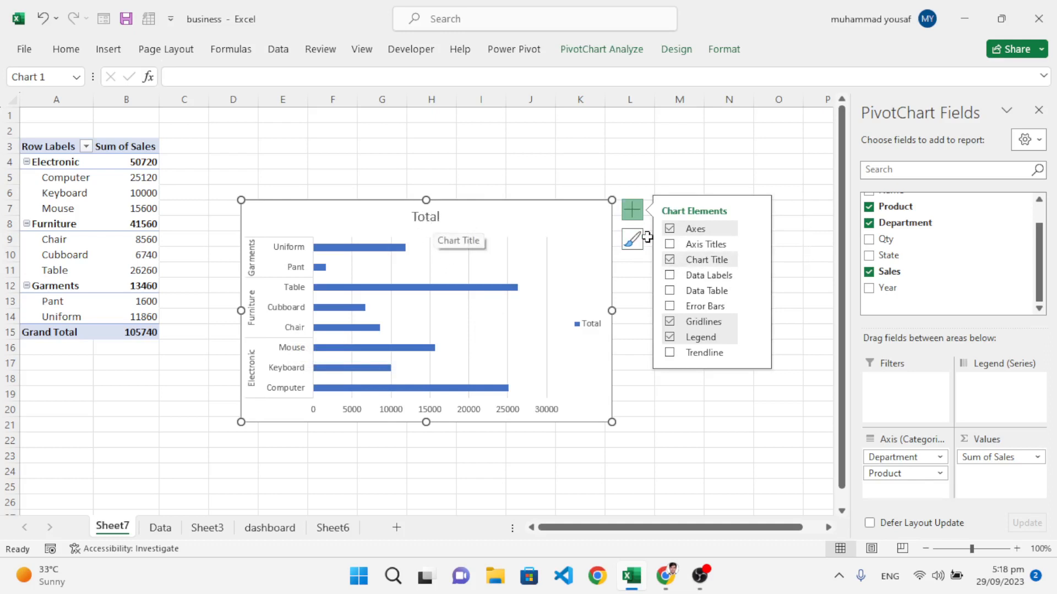
left_click(669, 321)
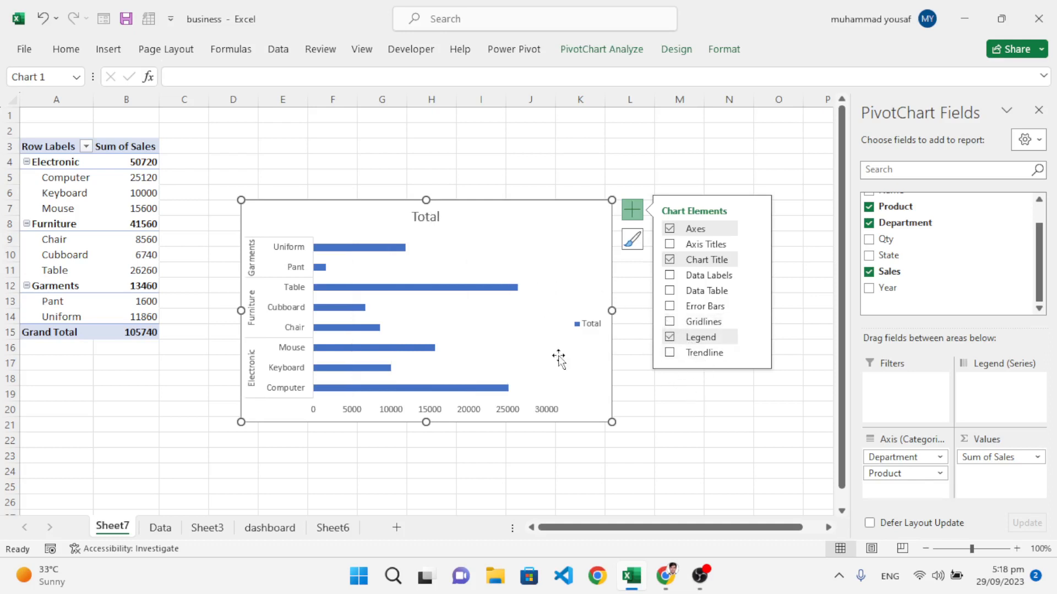
left_click(670, 338)
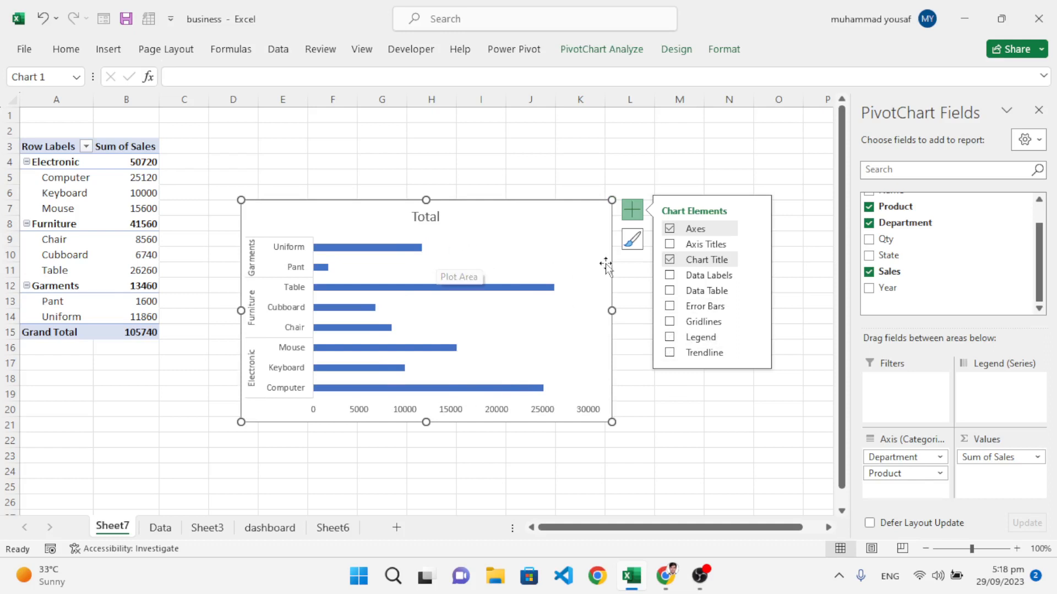
left_click(671, 275)
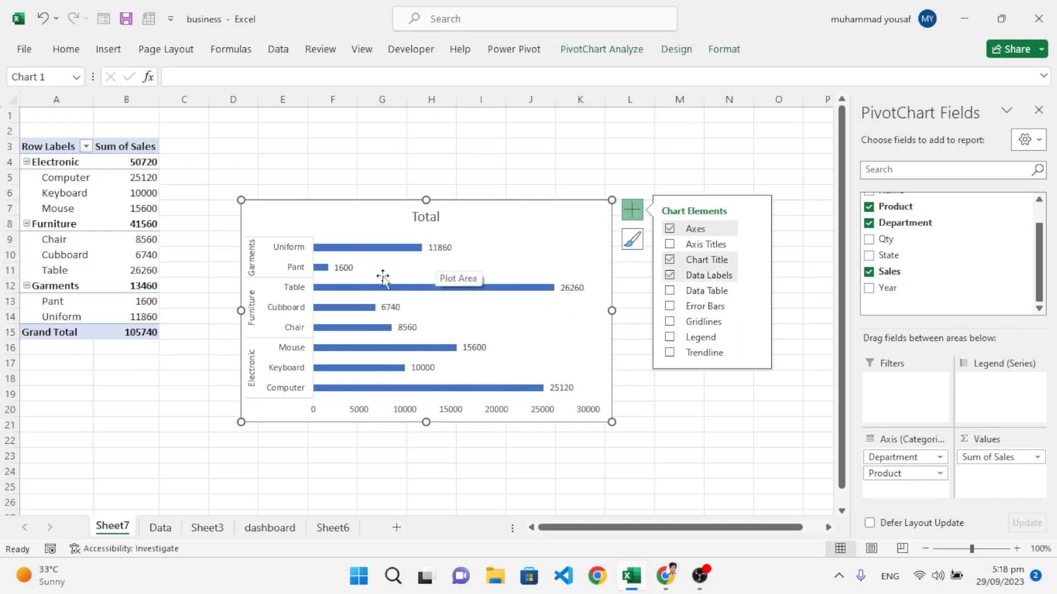
Resize the bar PivotChart to be narrower and slightly taller, spanning about columns E to J and ending at row 22.
left_click(674, 438)
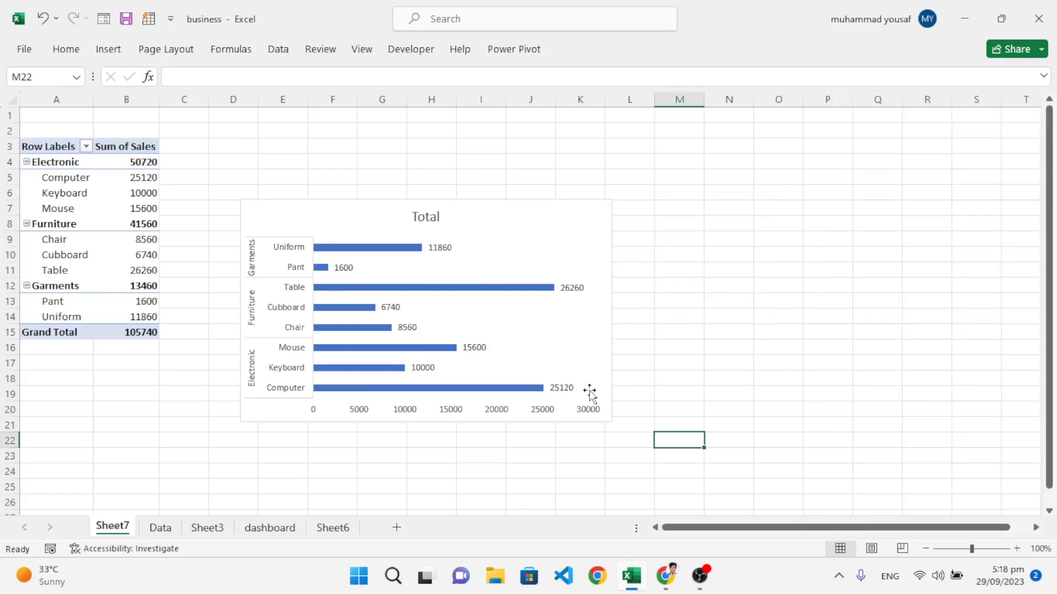
left_click(589, 392)
left_click_drag(612, 424, 540, 384)
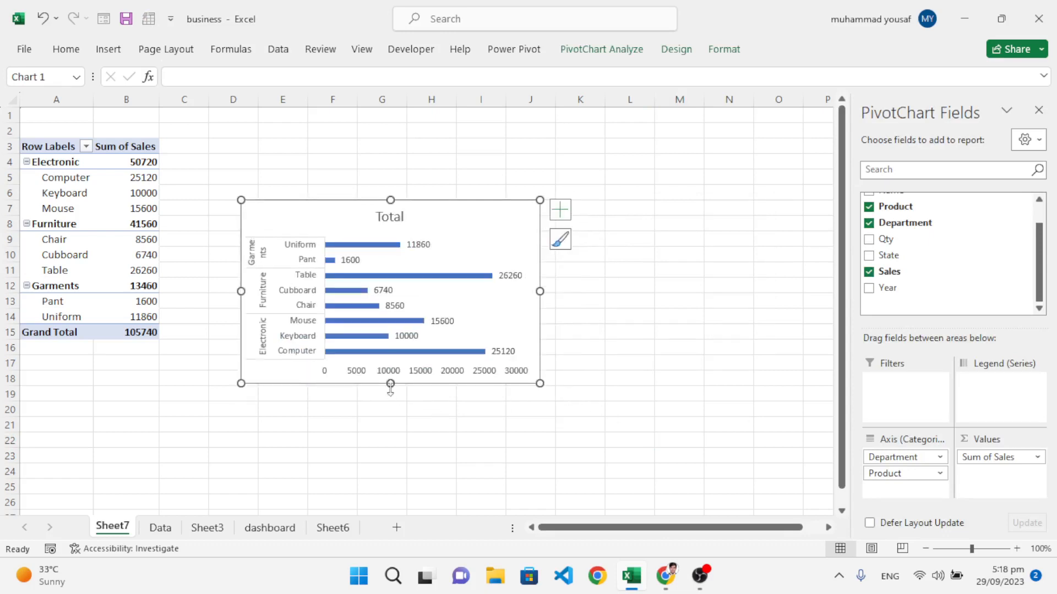
left_click_drag(390, 388, 387, 442)
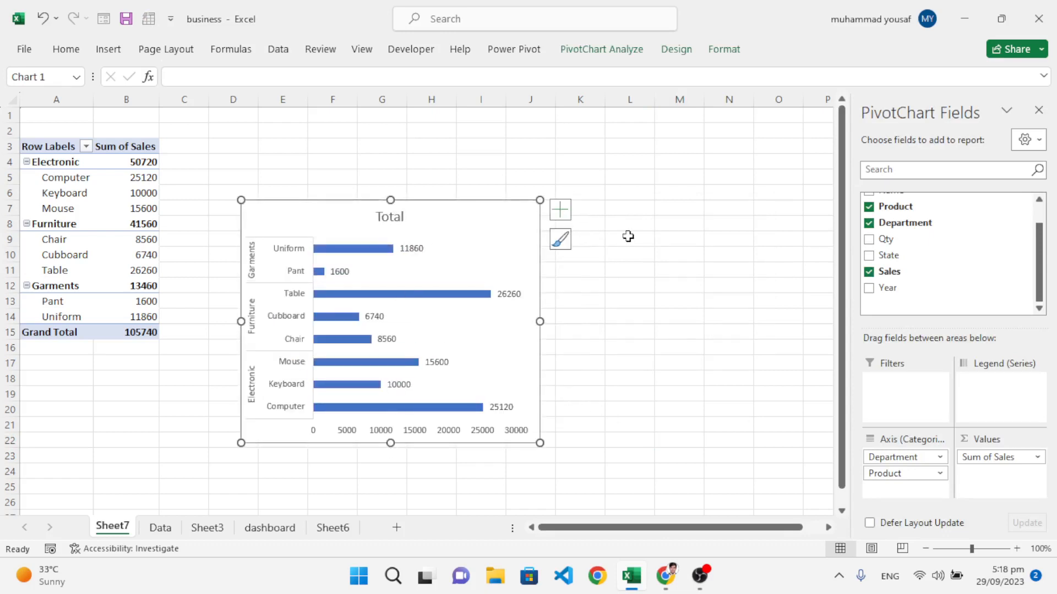
Apply the last chart style, with shaded blue bars on a white background and light gridlines, to the bar PivotChart.
left_click(560, 240)
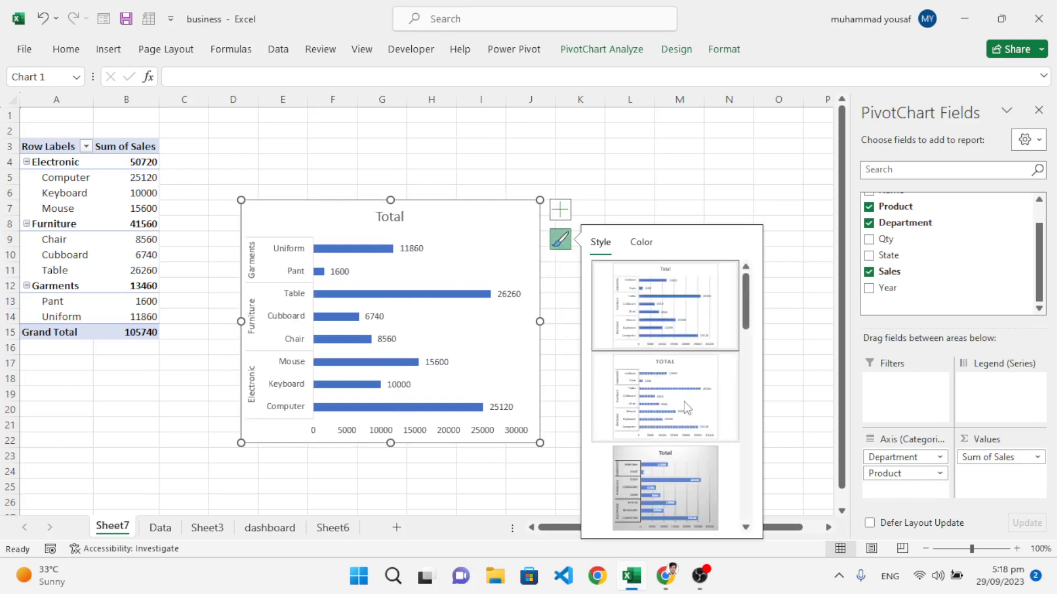
scroll(686, 408, "down", 3)
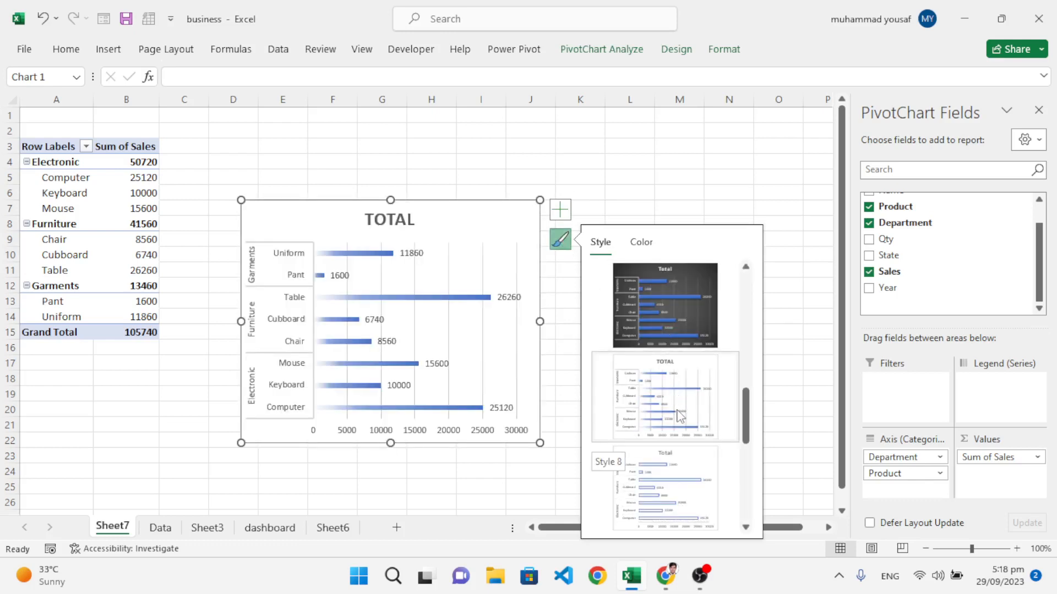
scroll(675, 421, "down", 1)
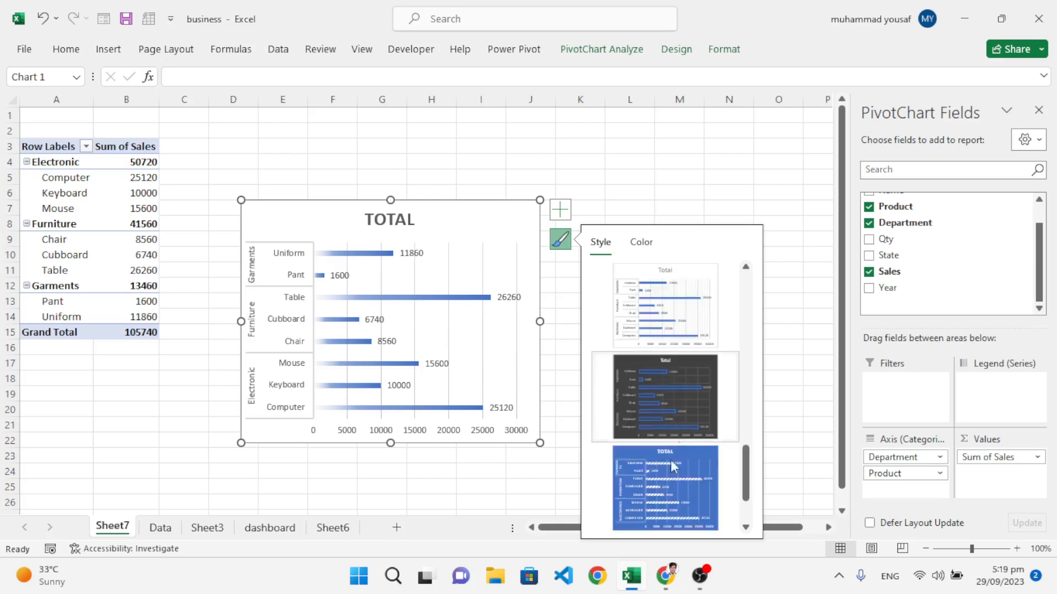
scroll(675, 487, "down", 1)
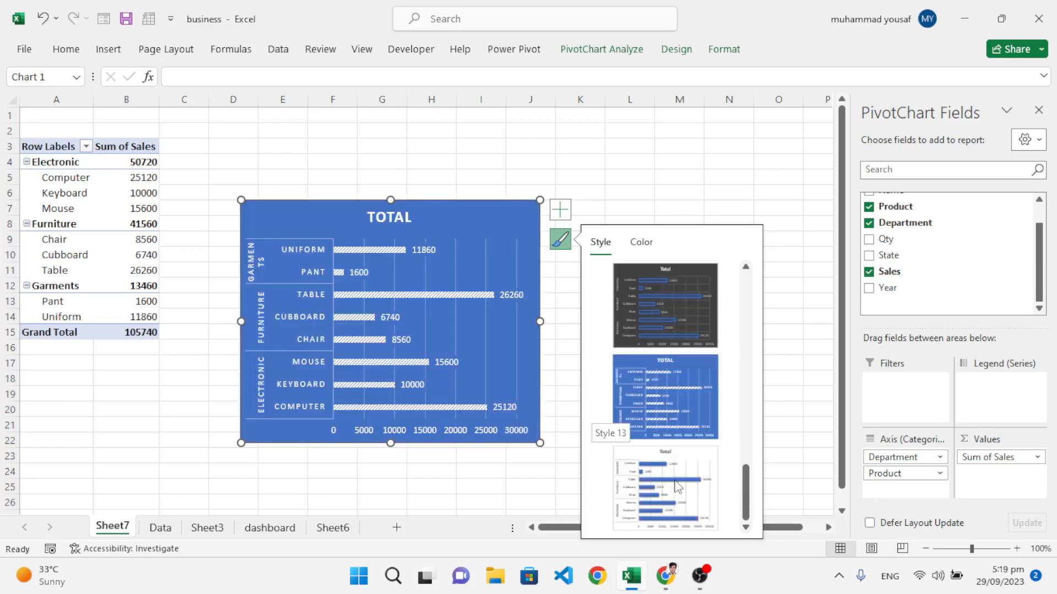
left_click(676, 489)
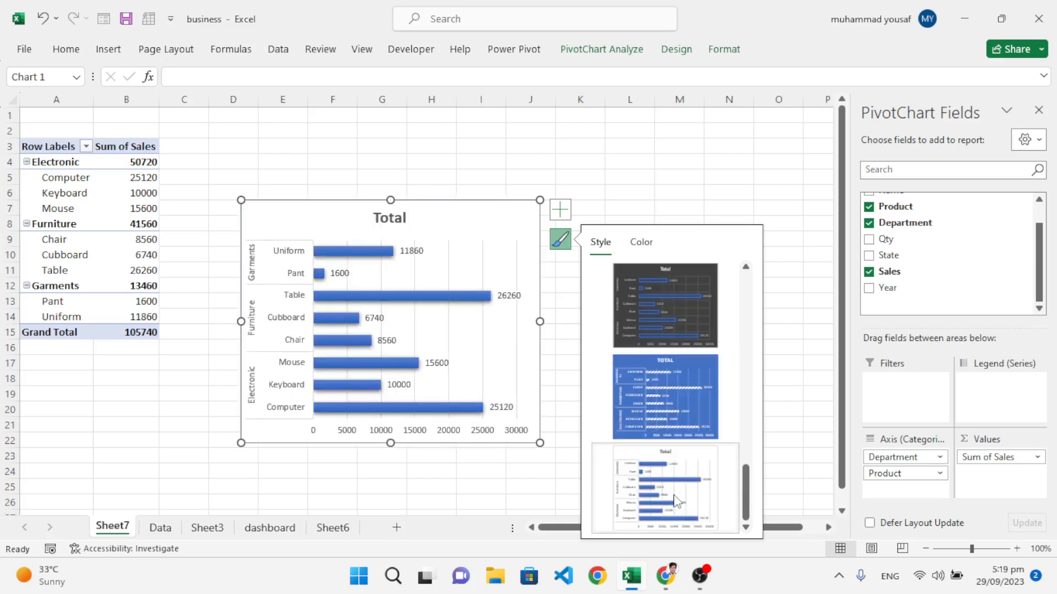
Cut the whole bar PivotChart from Sheet7, leaving its PivotTable in place.
left_click(561, 387)
left_click(453, 224)
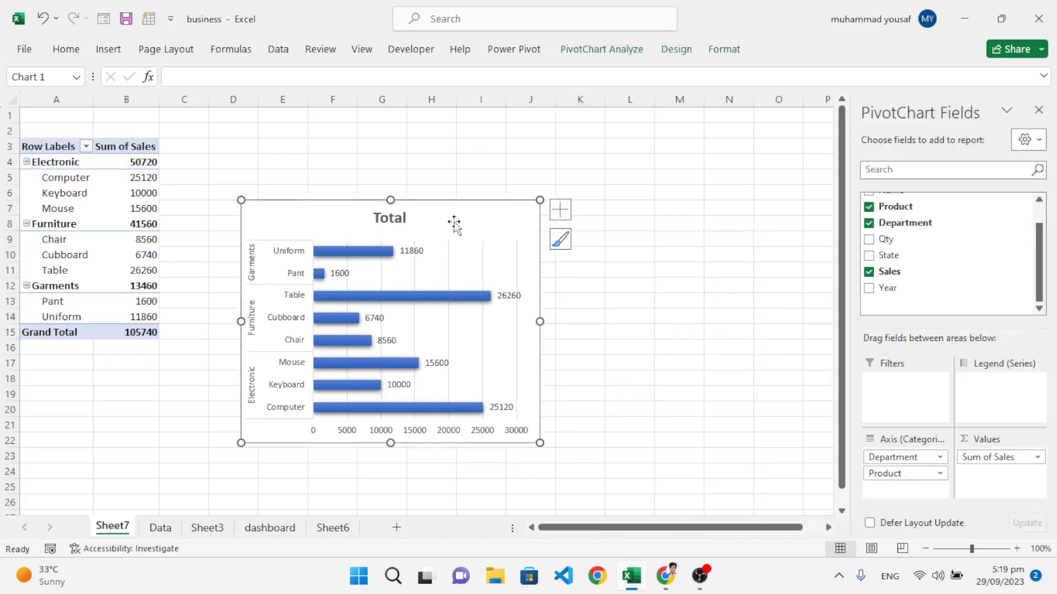
key("Delete")
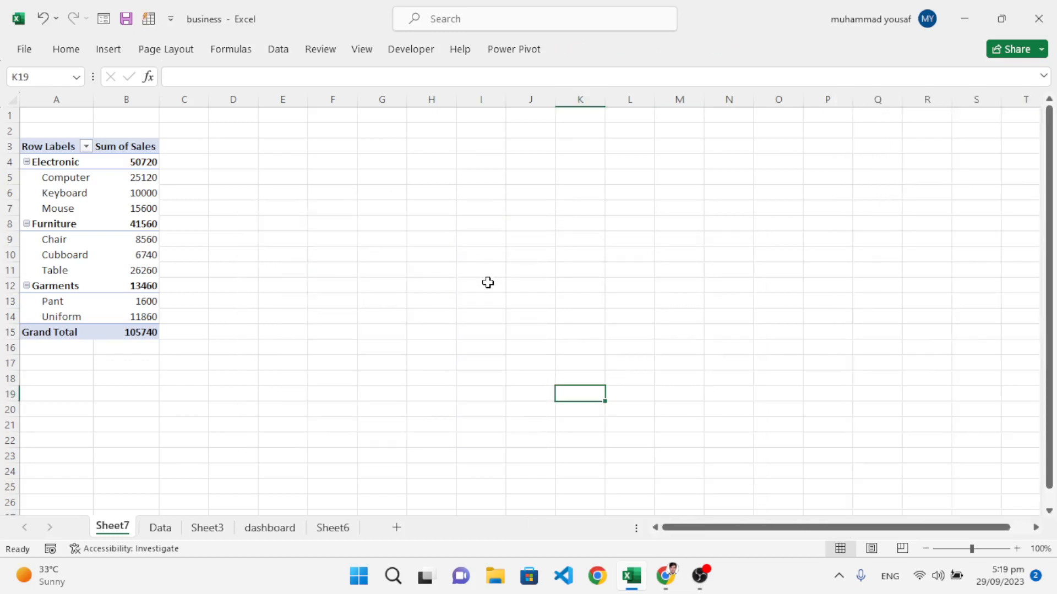
Add a new worksheet after Sheet7 and rename it Dashboard2.
left_click(396, 529)
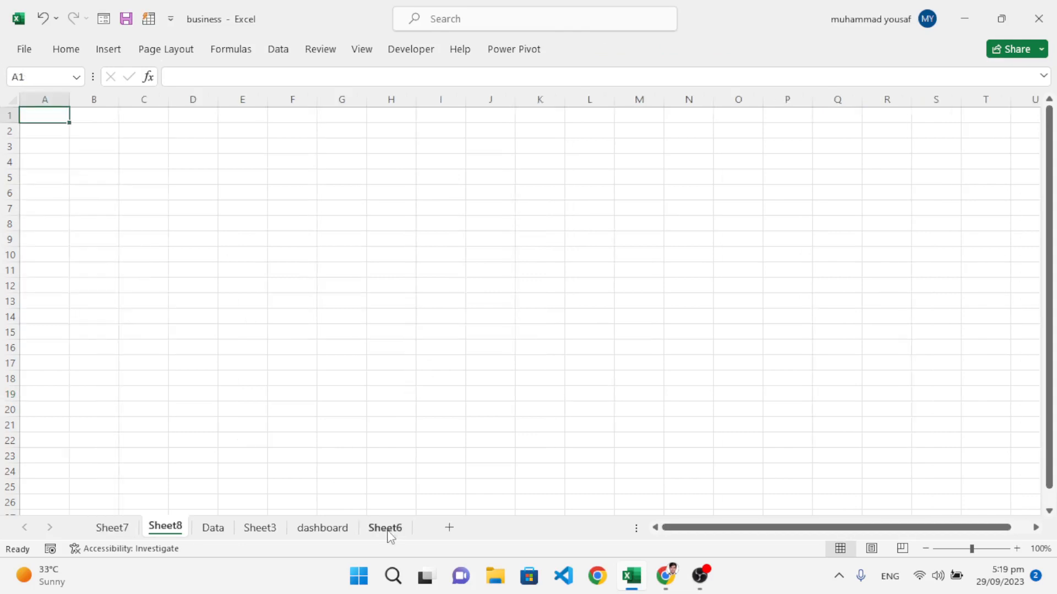
right_click(172, 530)
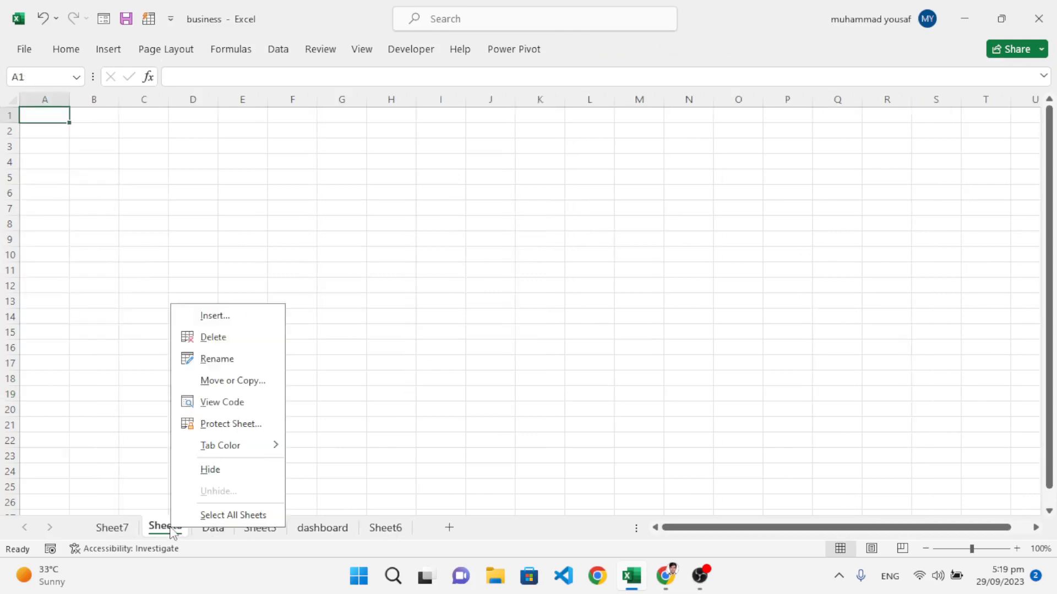
left_click(211, 358)
type("Dashb")
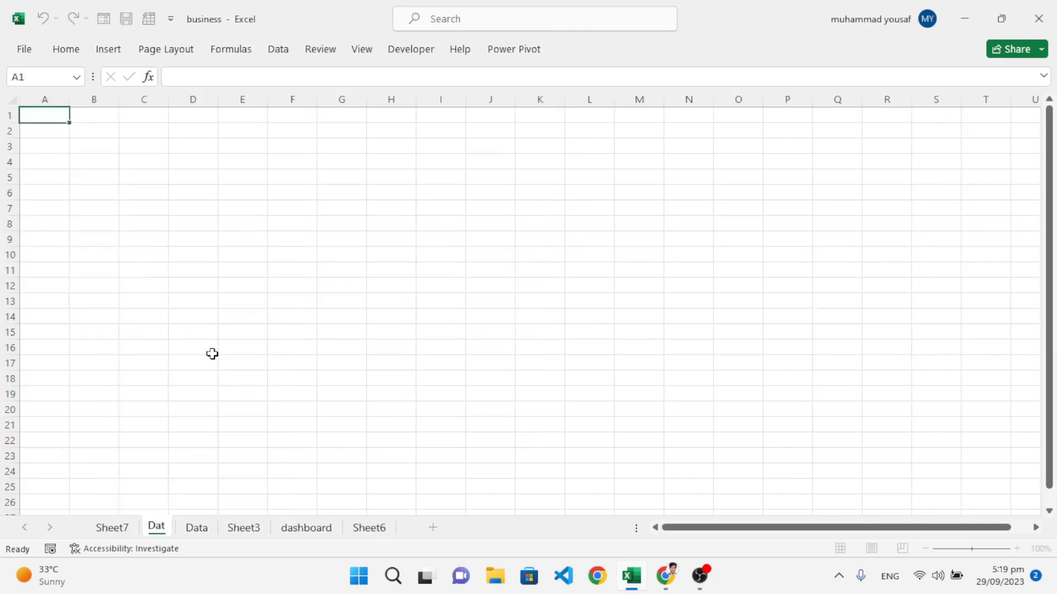
type("oard")
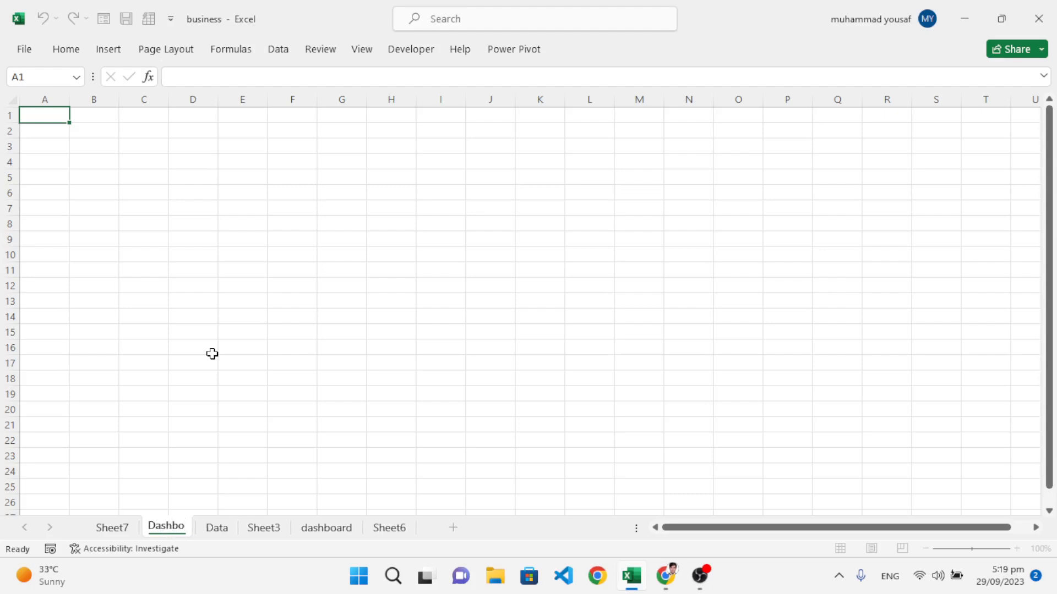
key("Return")
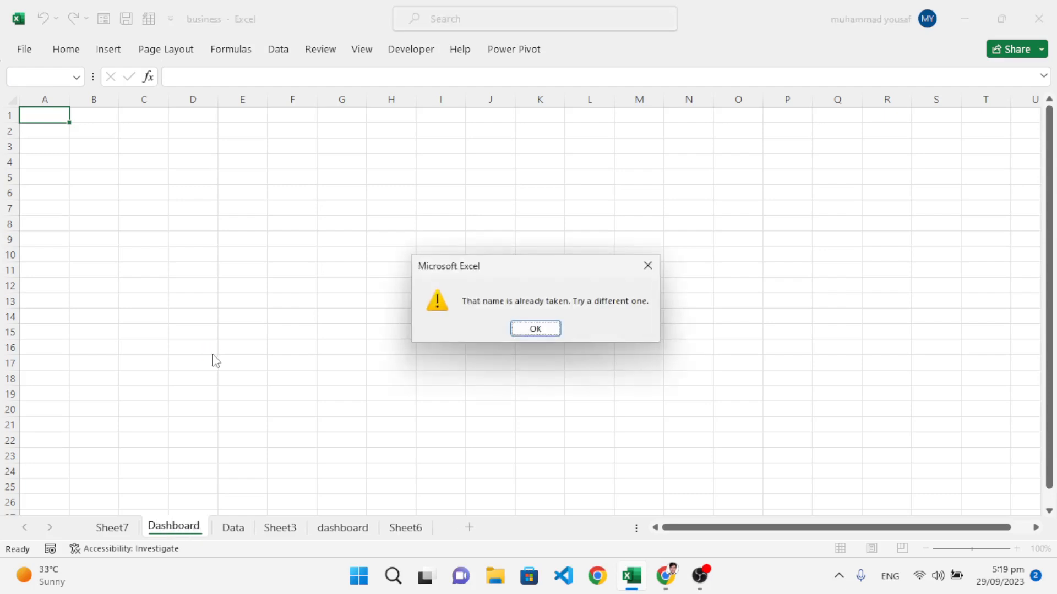
left_click(554, 331)
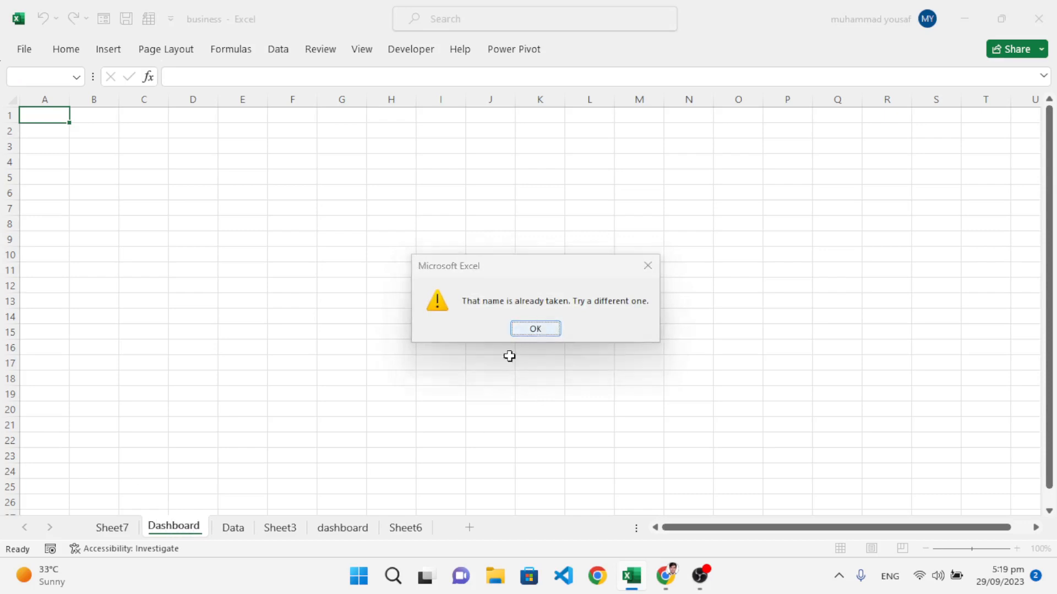
left_click(201, 526)
type("2")
key("Return")
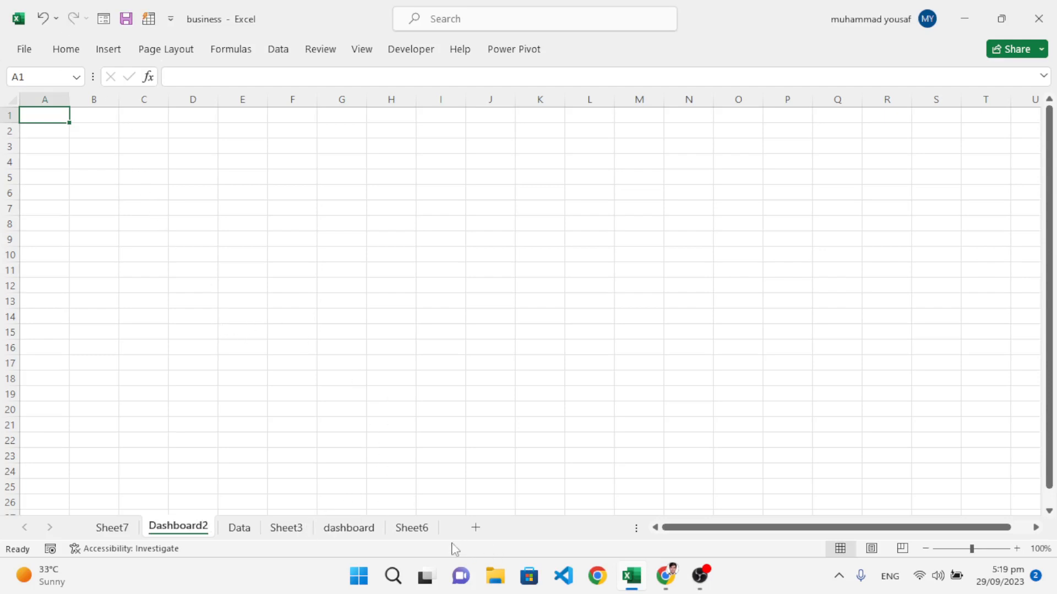
Paste the bar PivotChart at cell A4 of Sheet6, under the Dashboard heading, and stretch it down to about row 26.
left_click(427, 531)
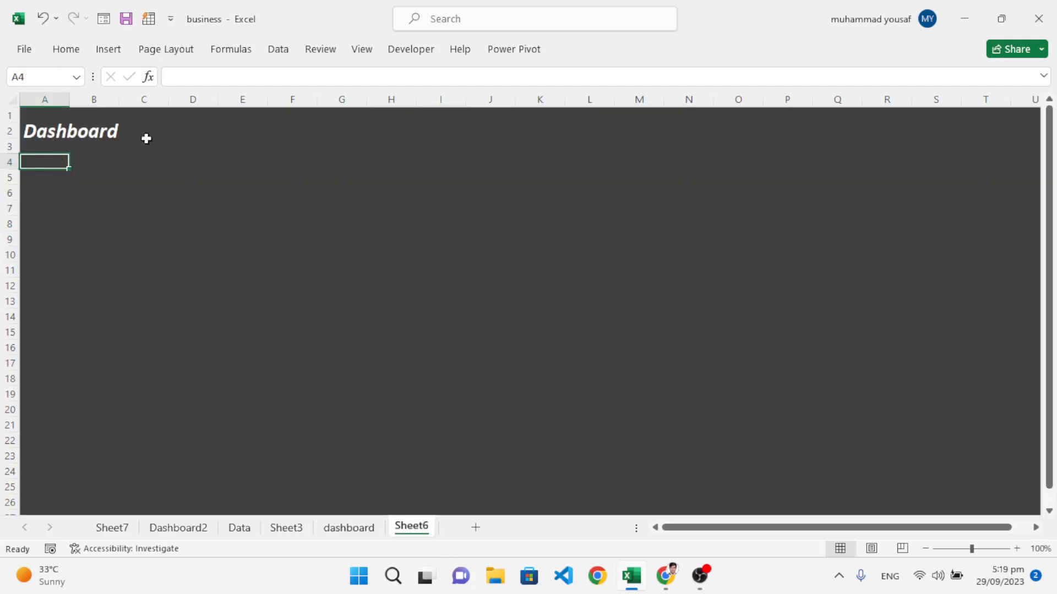
key("ctrl+v")
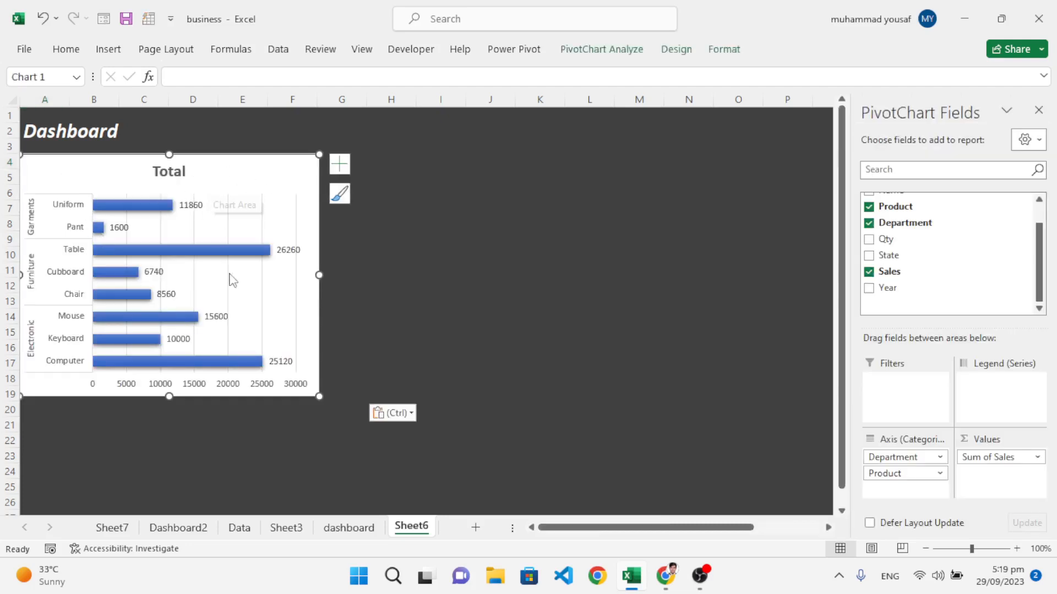
left_click_drag(170, 397, 166, 461)
scroll(406, 419, "up", 1)
scroll(176, 475, "down", 1)
scroll(379, 454, "up", 1)
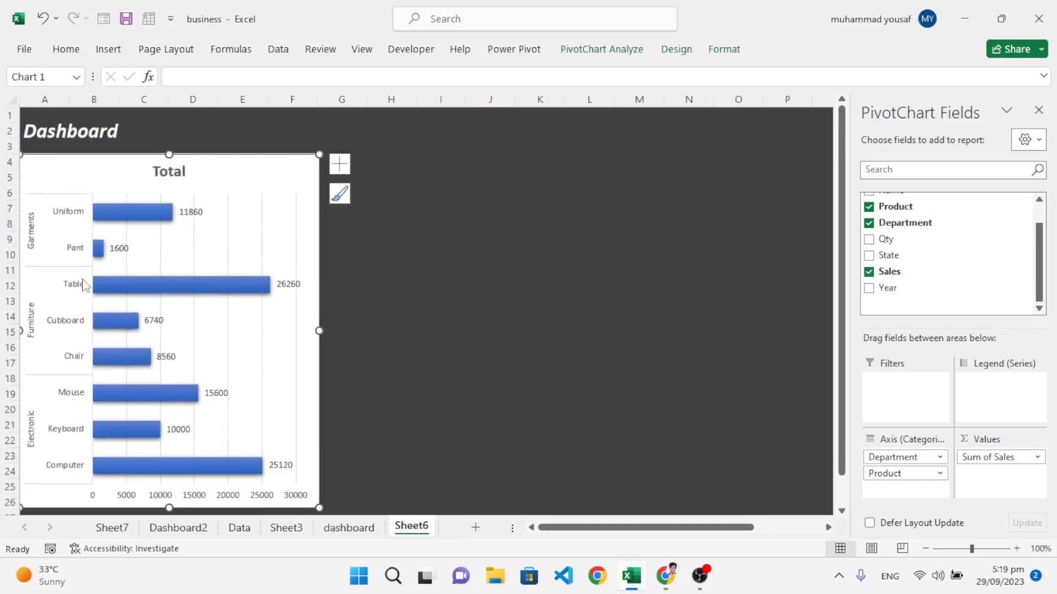
Move the chart title Total to the upper-left corner of the bar PivotChart.
left_click(183, 172)
left_click_drag(177, 178, 54, 181)
left_click(175, 184)
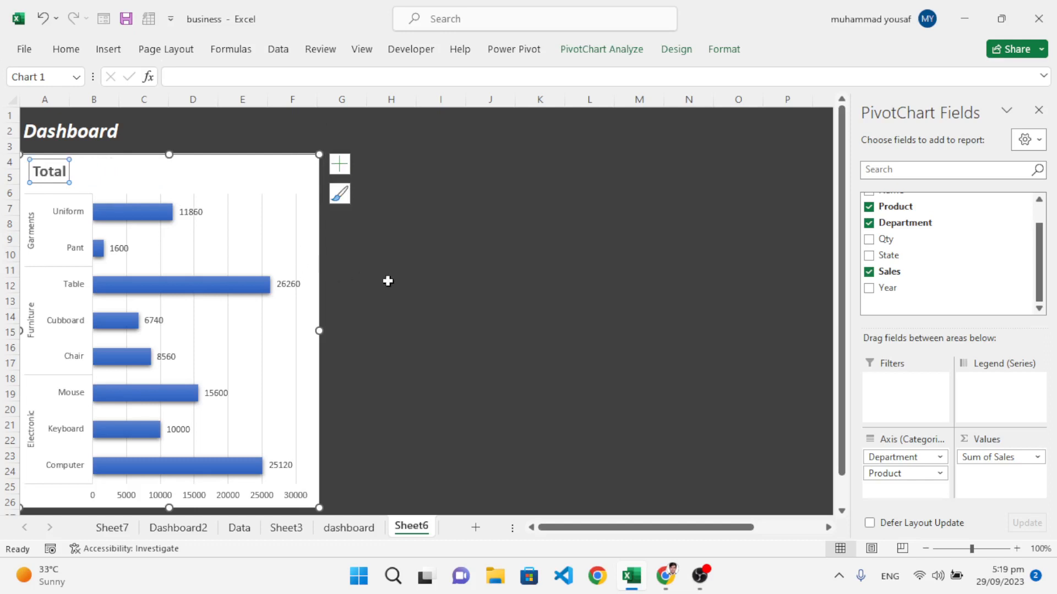
Remove the gridlines from the bar PivotChart on Sheet6.
left_click(344, 262)
left_click(262, 228)
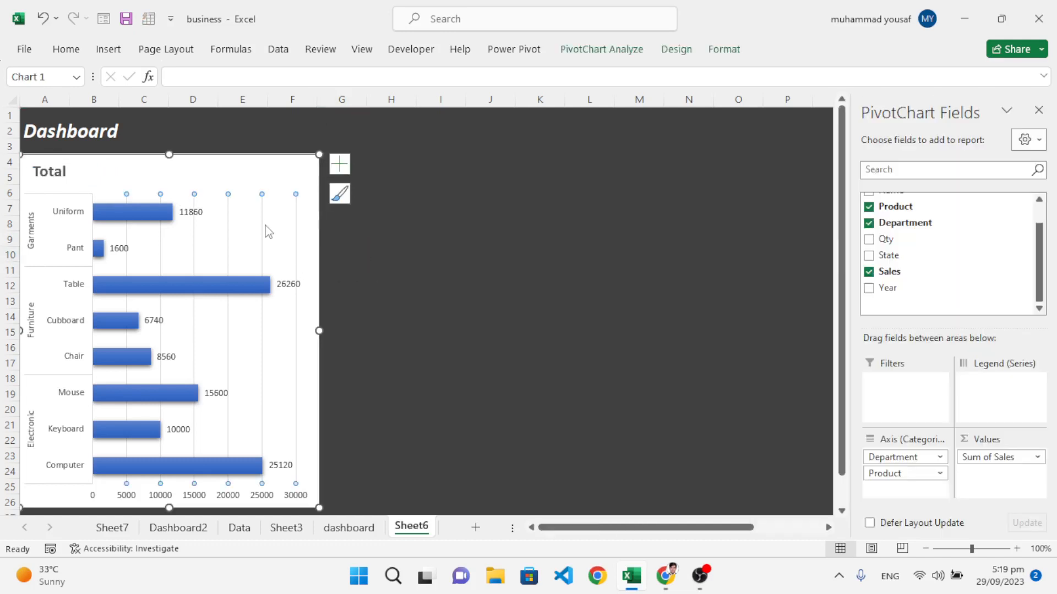
left_click(396, 309)
left_click(314, 236)
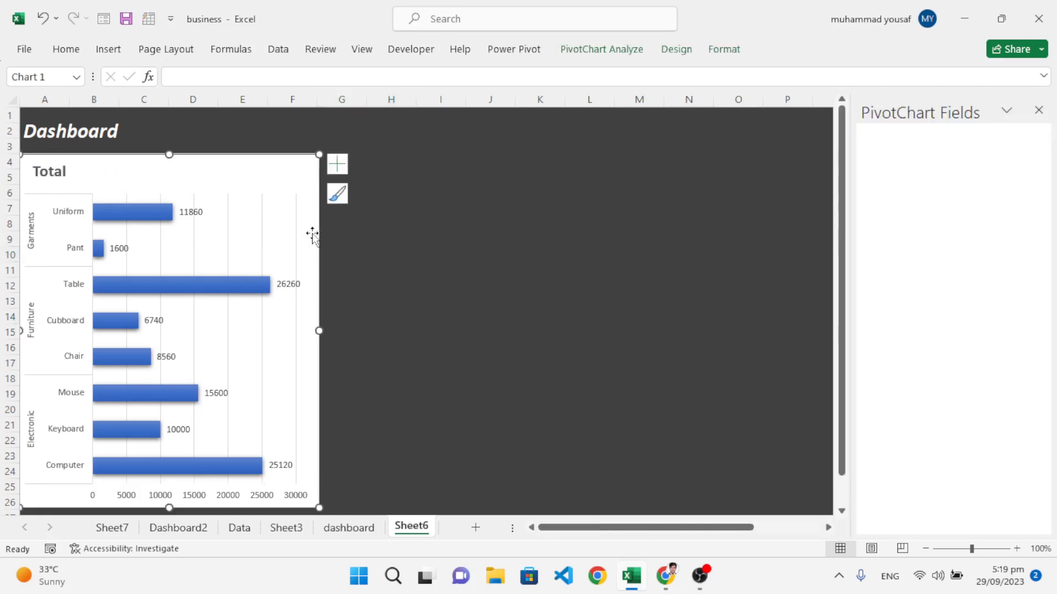
left_click(341, 166)
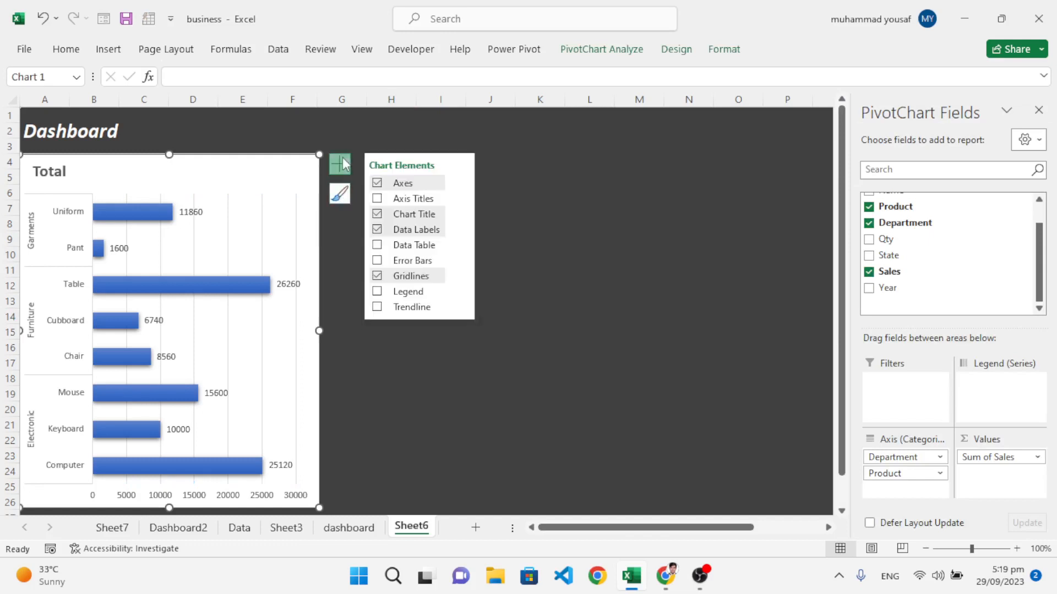
left_click(377, 277)
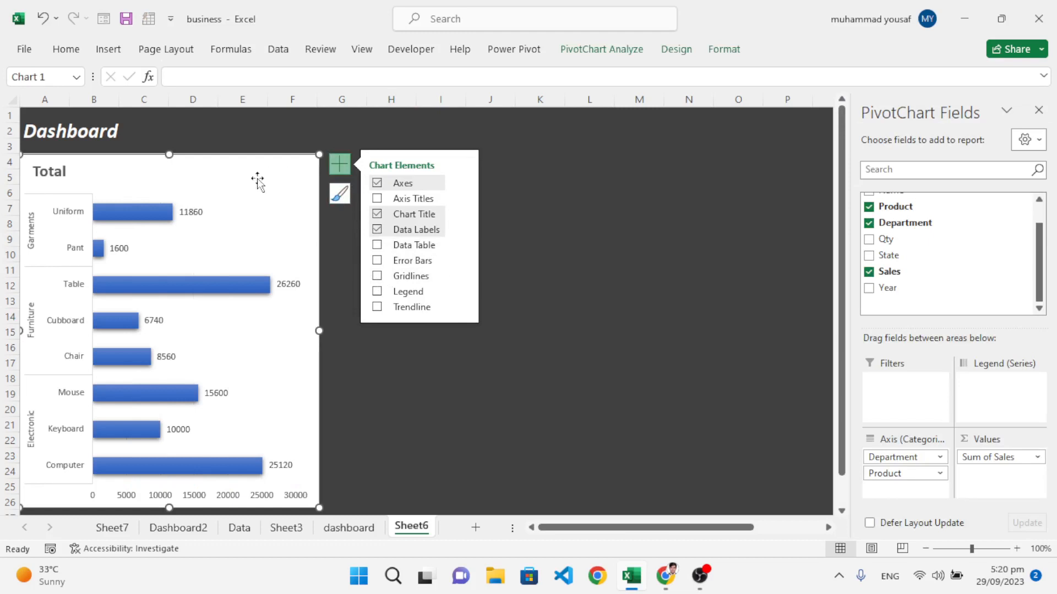
Insert a slicer for the Year field from the bar PivotChart.
left_click(595, 51)
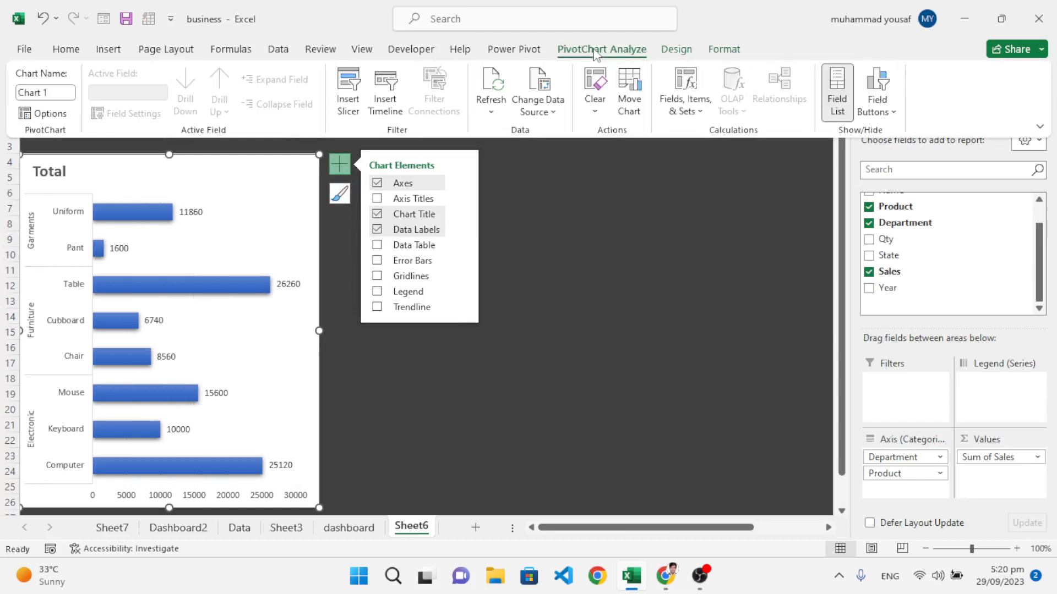
left_click(346, 101)
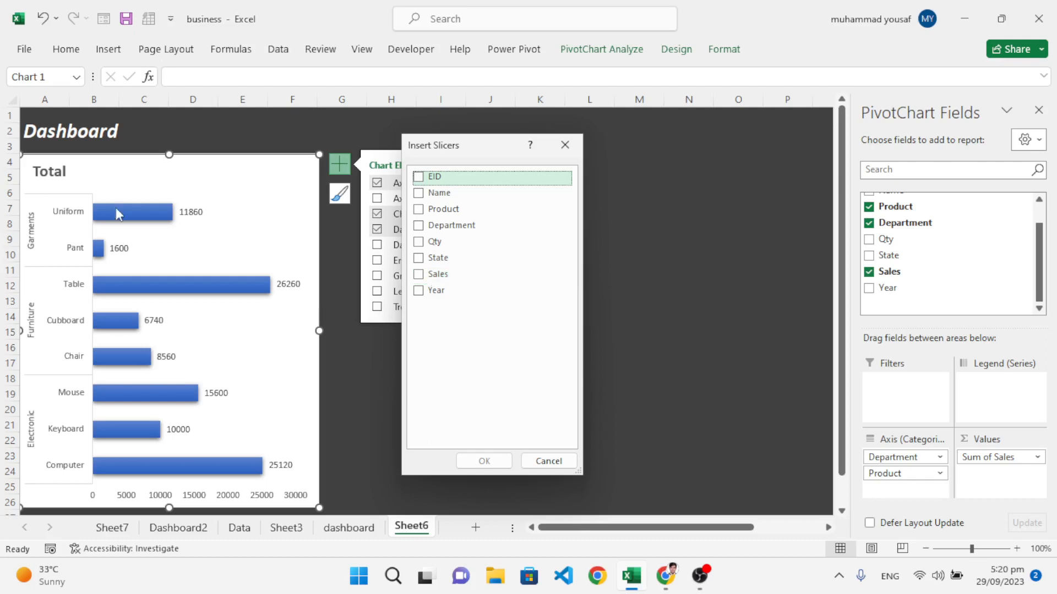
left_click(419, 291)
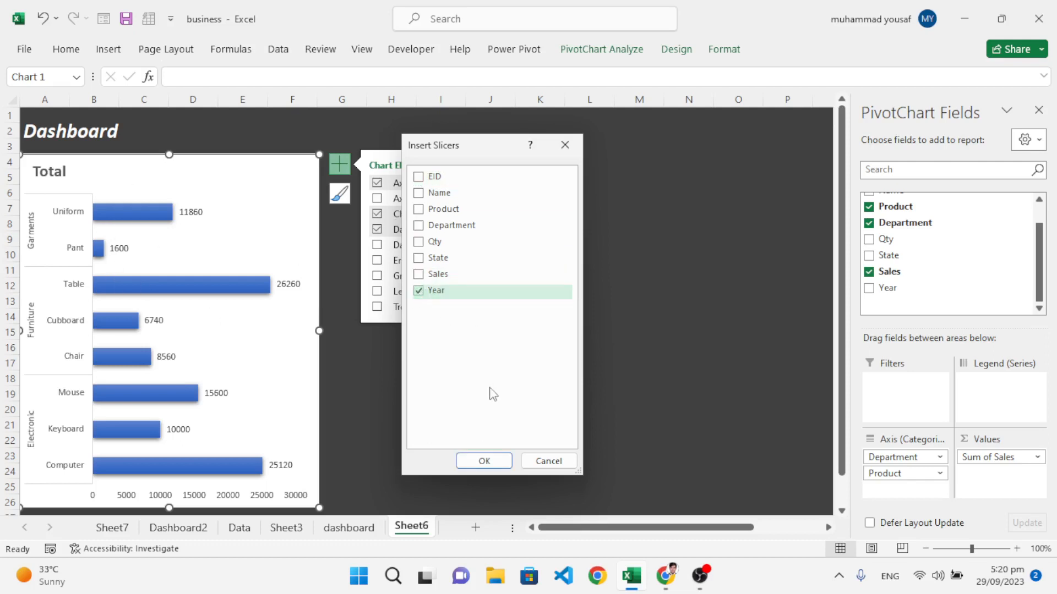
left_click(476, 460)
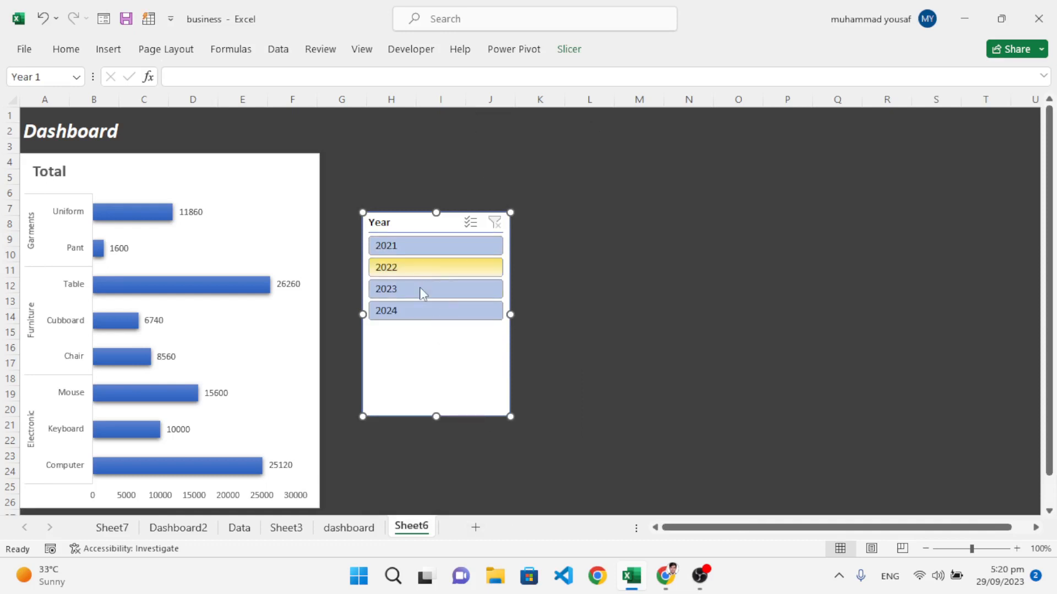
Set the Year slicer to show its buttons in 4 columns.
left_click(560, 52)
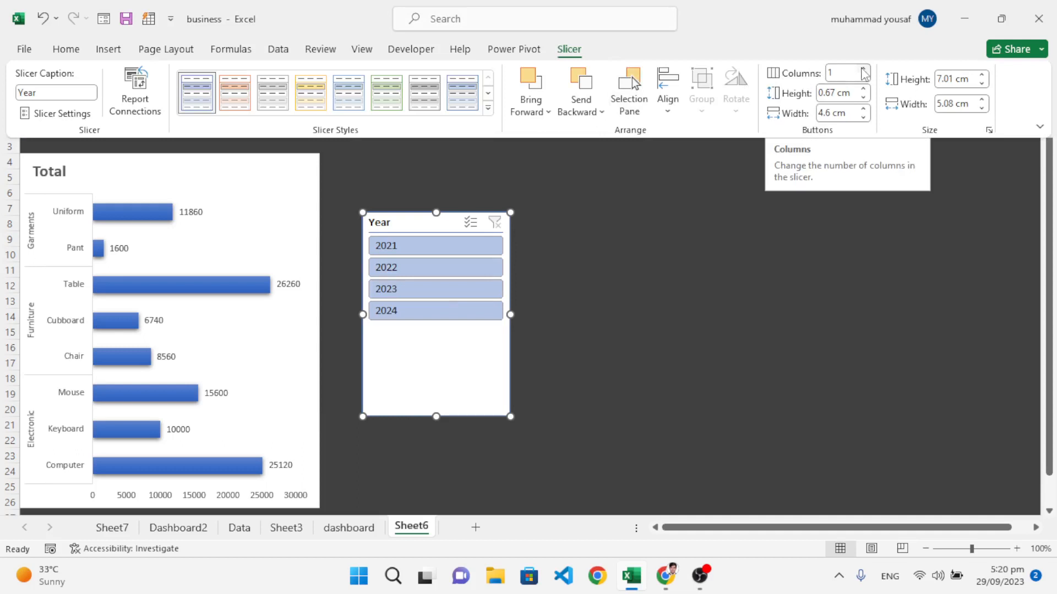
left_click(864, 71)
left_click(864, 71)
left_click(864, 71)
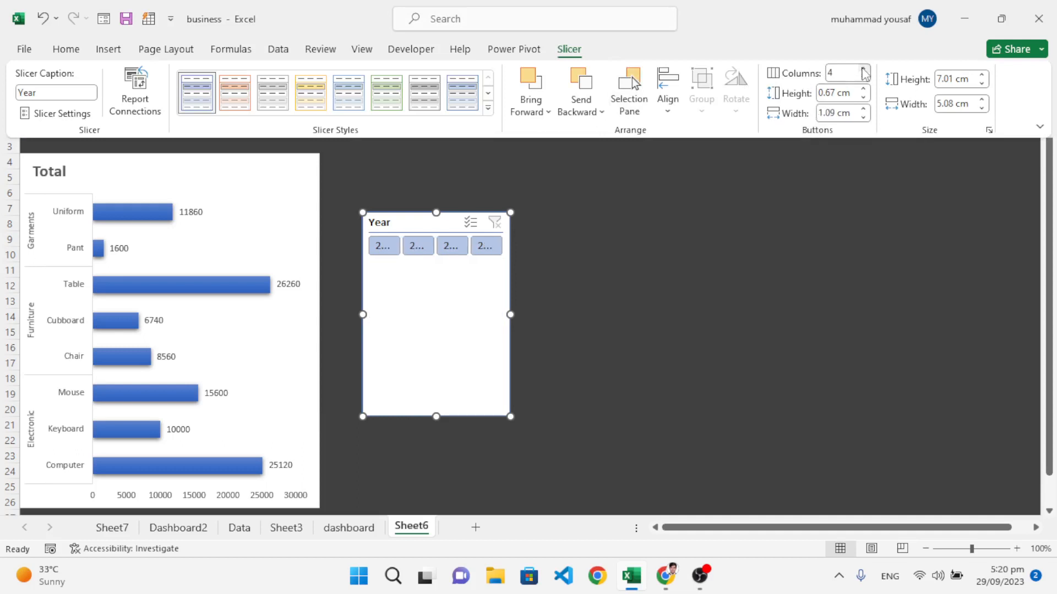
Widen the Year slicer until the full years are readable and shorten it to fit a single row of buttons.
left_click(512, 316)
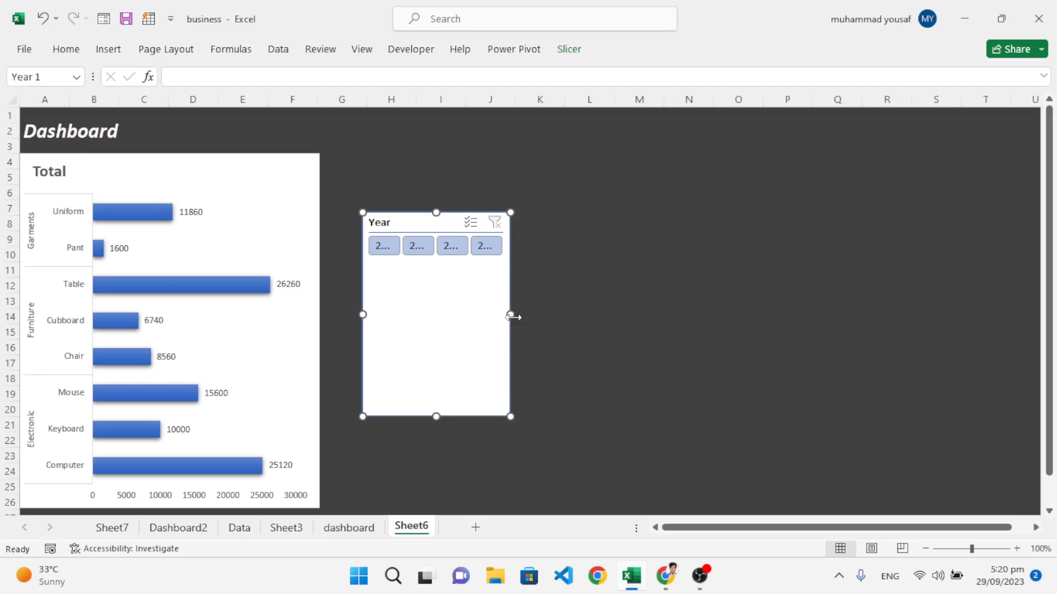
left_click_drag(511, 316, 577, 317)
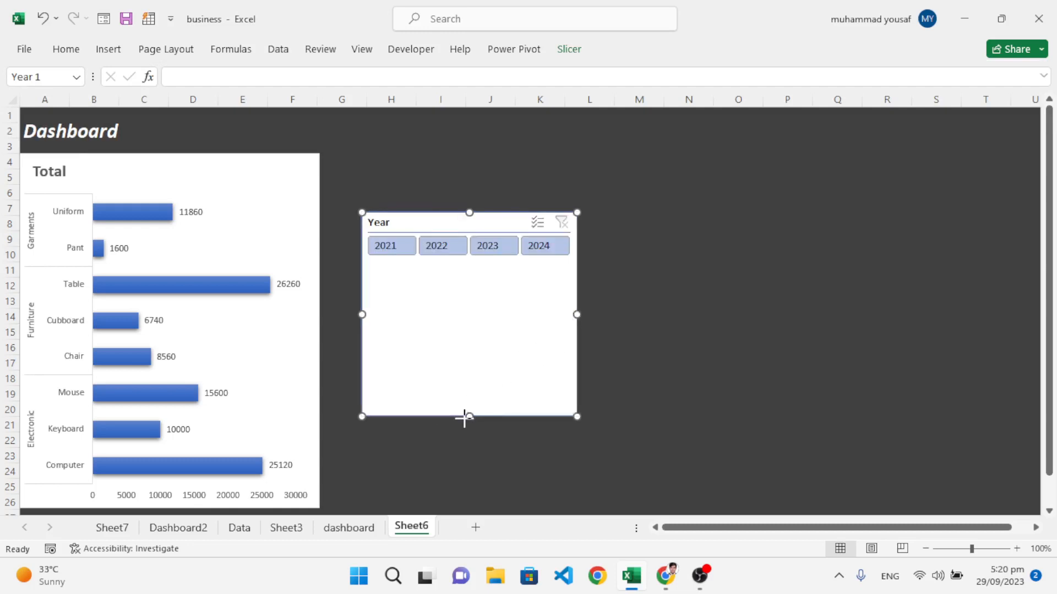
left_click_drag(464, 416, 431, 268)
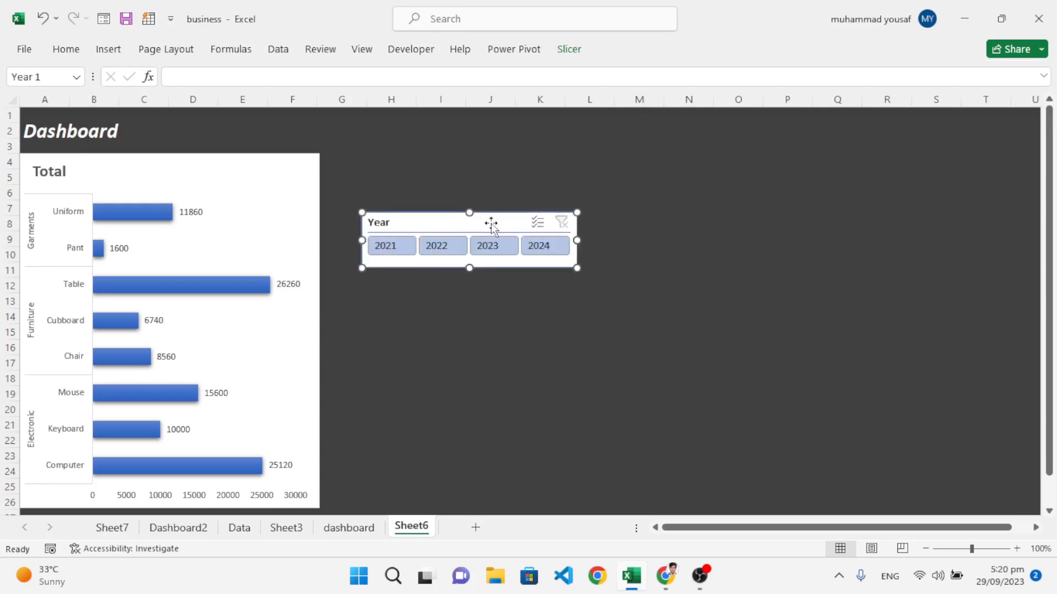
Hide the Year slicer's header, shorten it to the button row and place it beside the bar chart's Total title.
right_click(513, 223)
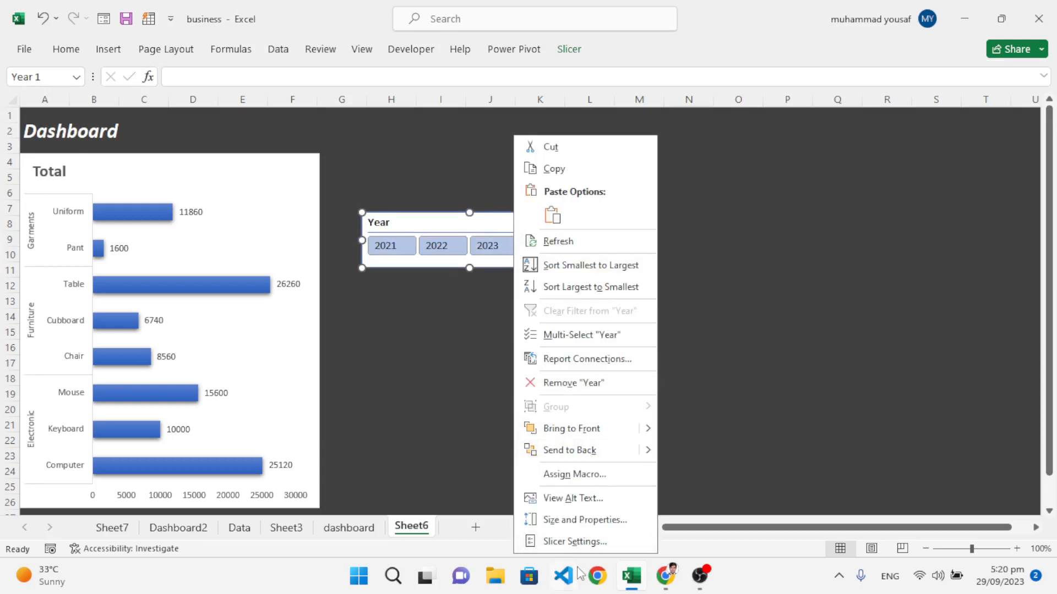
left_click(573, 549)
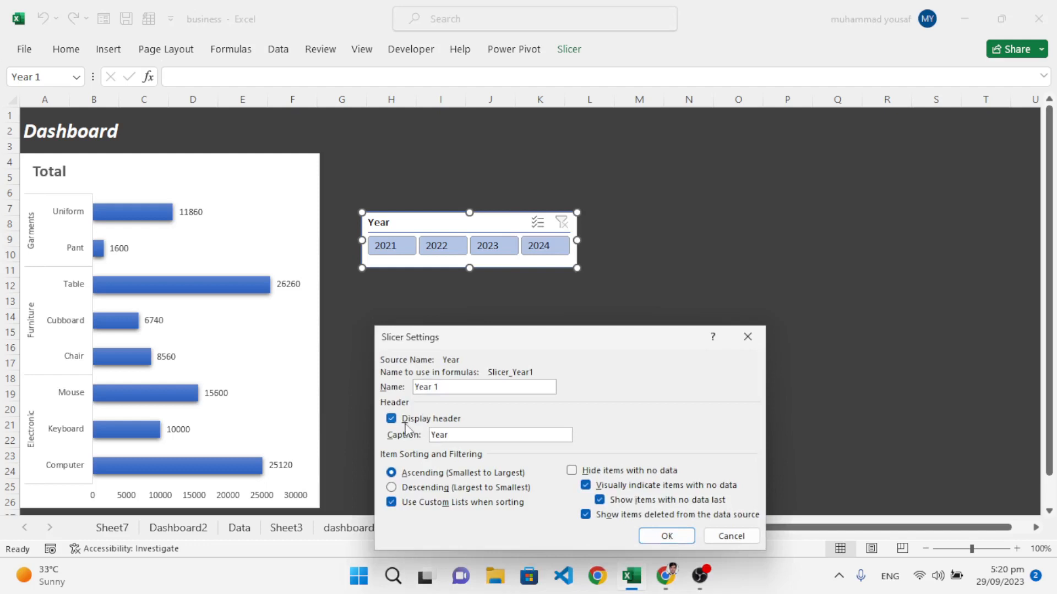
left_click(405, 423)
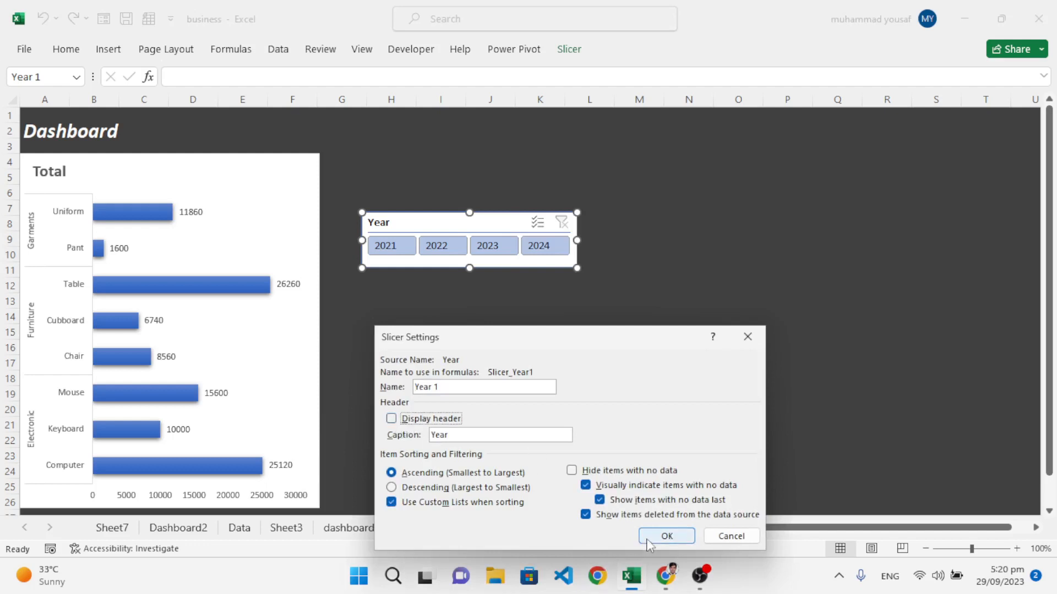
left_click(654, 537)
left_click_drag(468, 268, 249, 186)
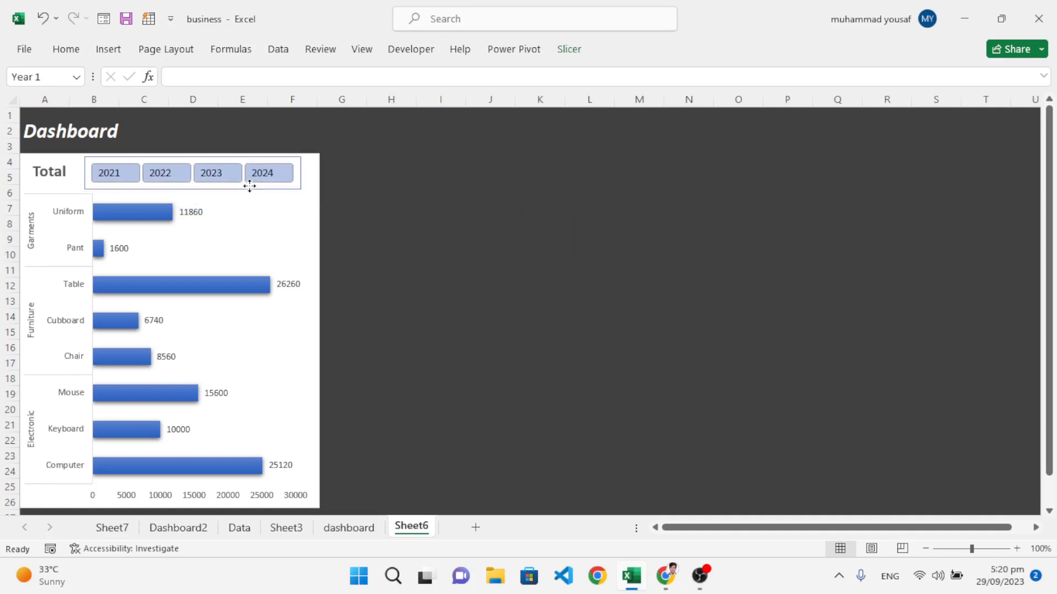
left_click(434, 242)
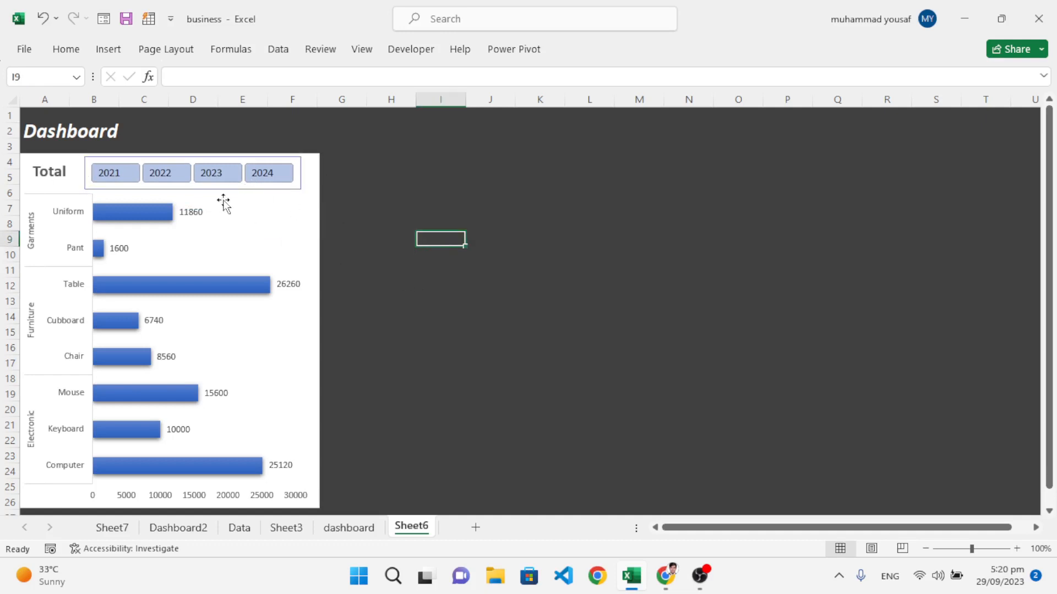
Test the Year slicer by filtering the bar chart to 2021, 2022 and 2023 in turn, ending with all four years selected.
left_click(120, 175)
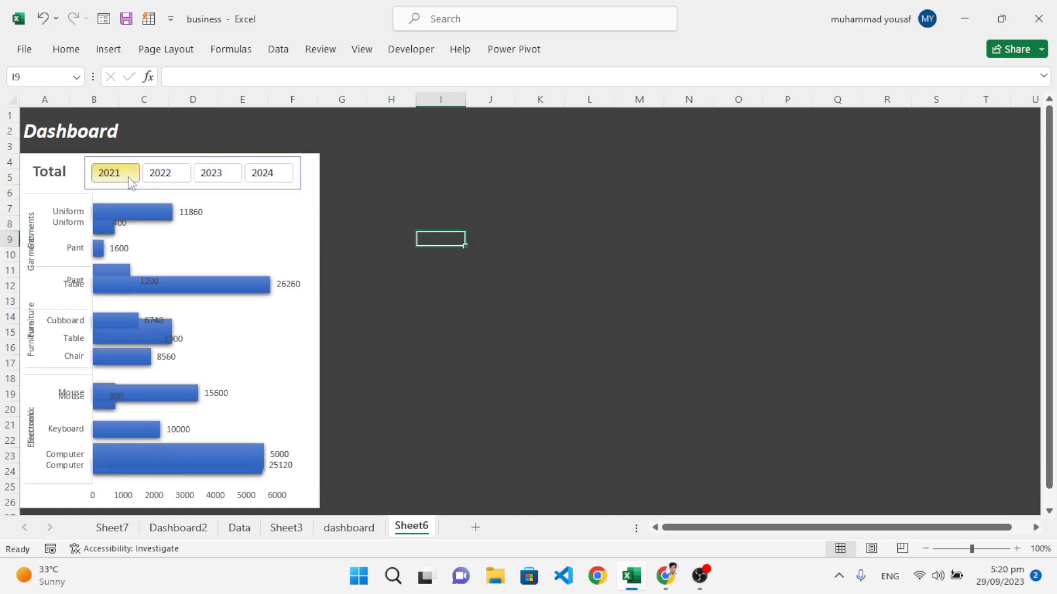
left_click(170, 174)
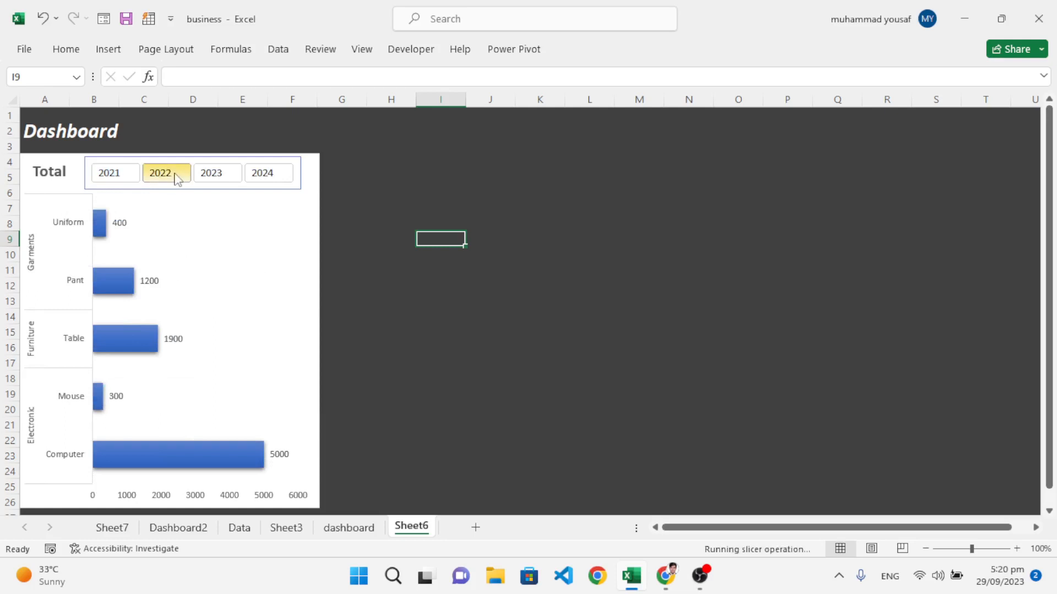
left_click(223, 175)
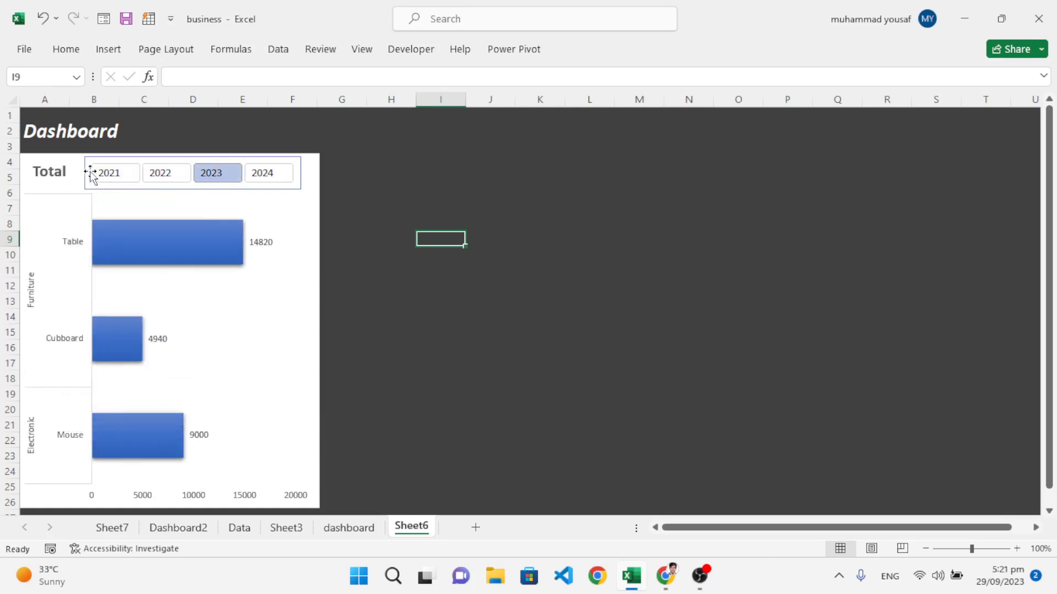
left_click_drag(106, 181, 270, 185)
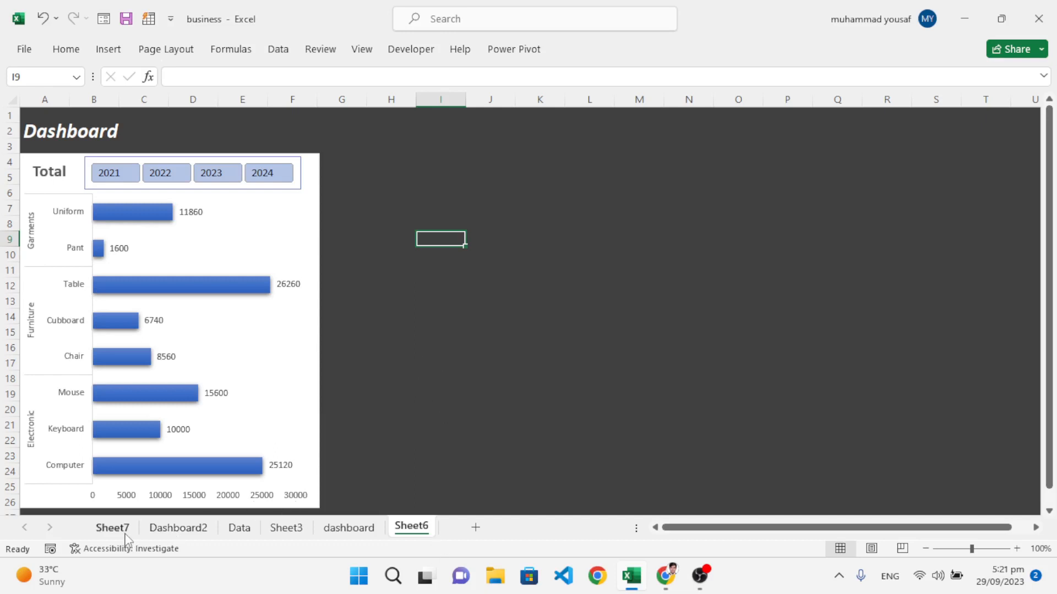
Delete the empty Dashboard2 worksheet.
left_click(193, 529)
right_click(193, 532)
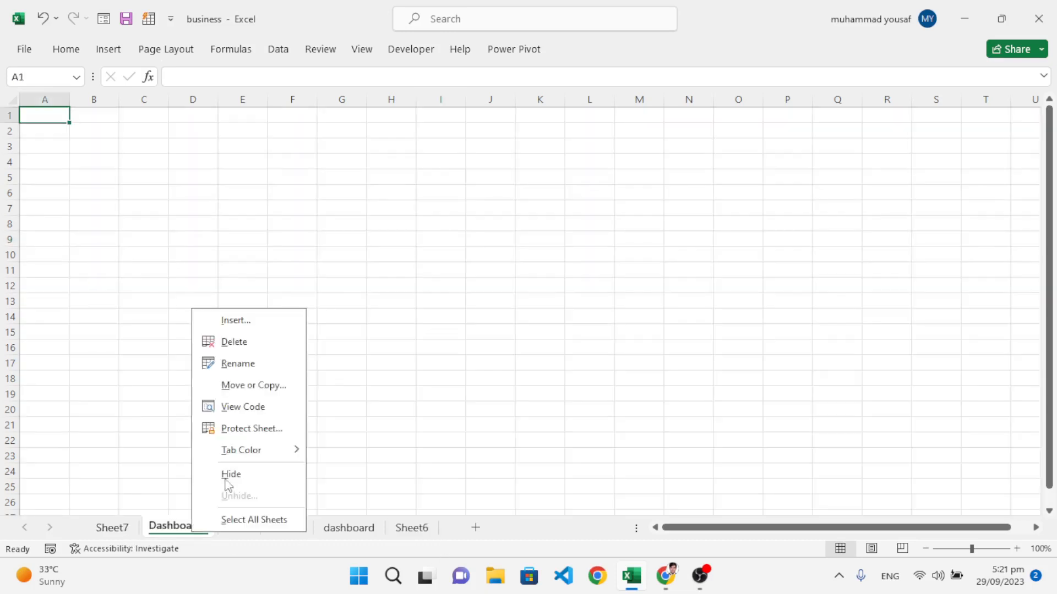
left_click(234, 342)
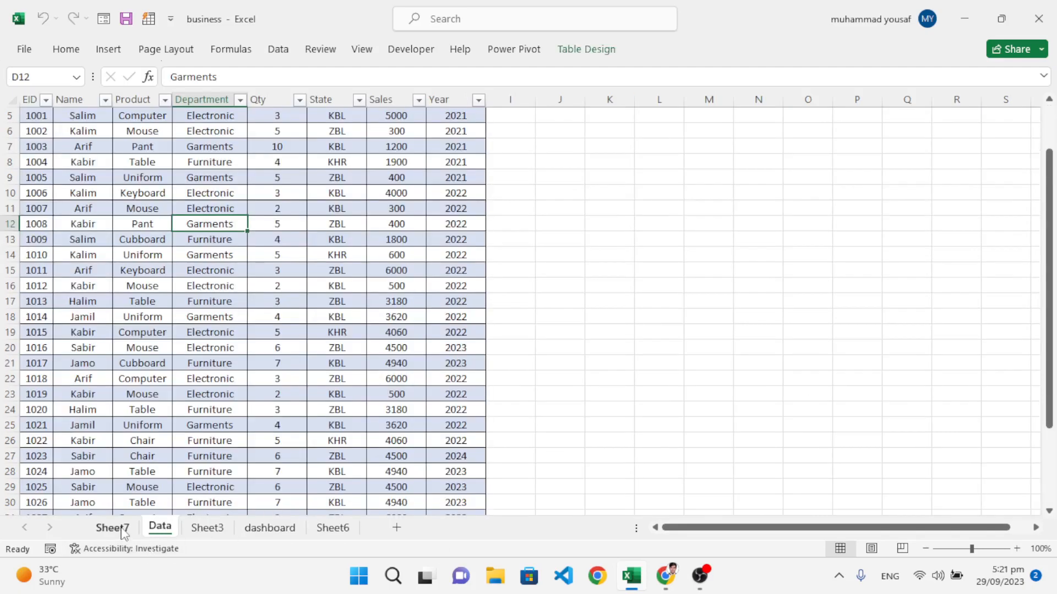
Duplicate the department and product PivotTable on Sheet7 at cell D3 and widen column E to fit its header.
left_click(113, 528)
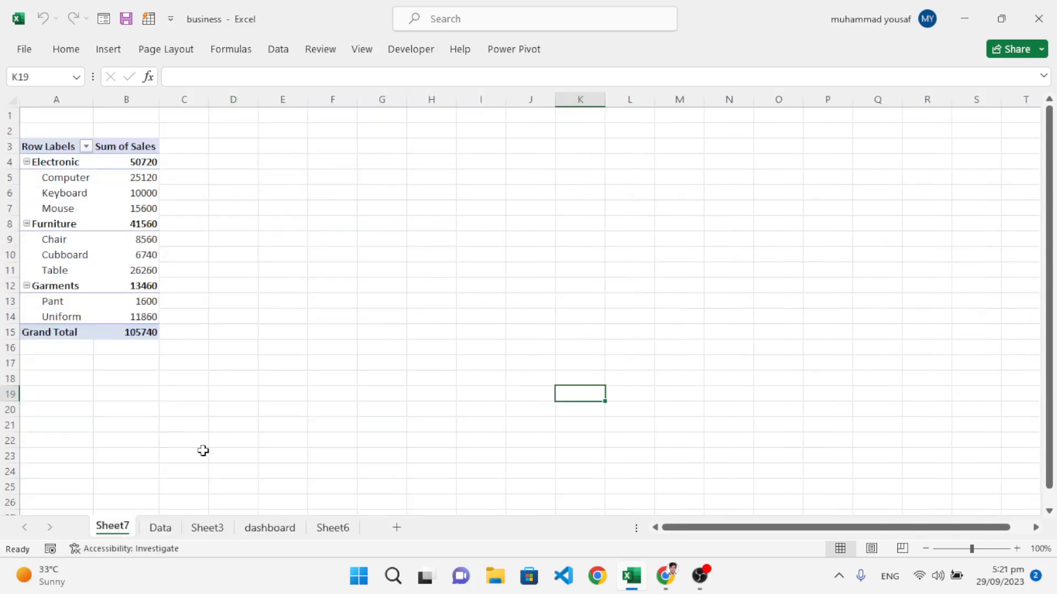
left_click(69, 213)
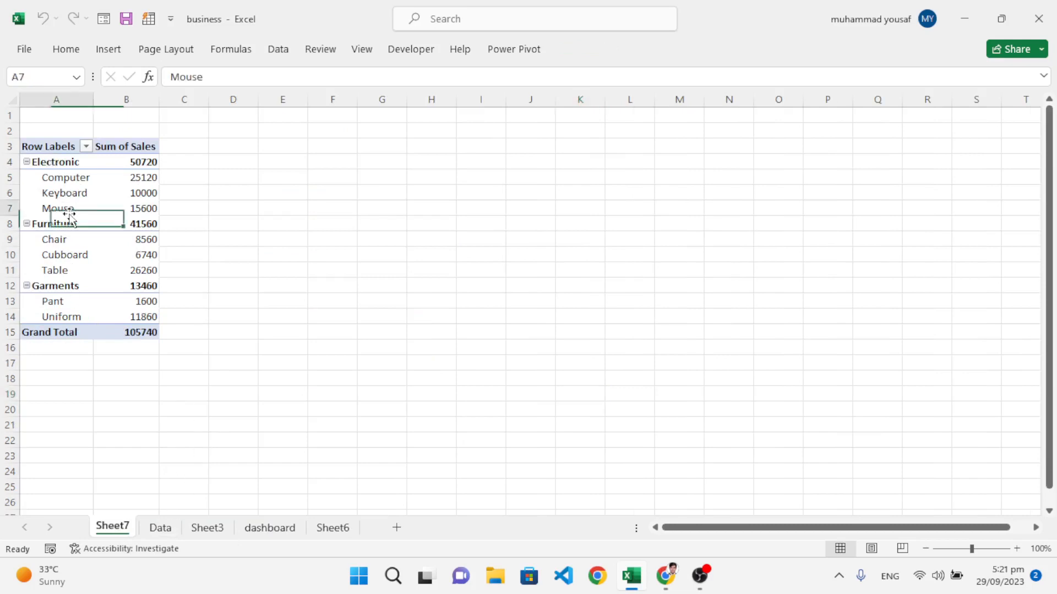
key("ctrl+a")
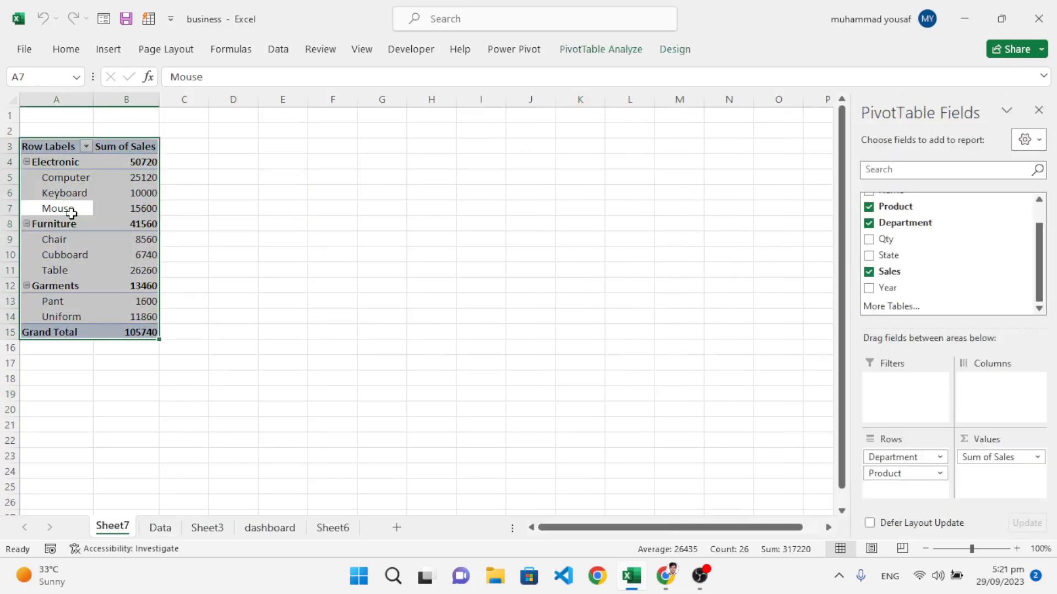
key("ctrl+c")
left_click(228, 147)
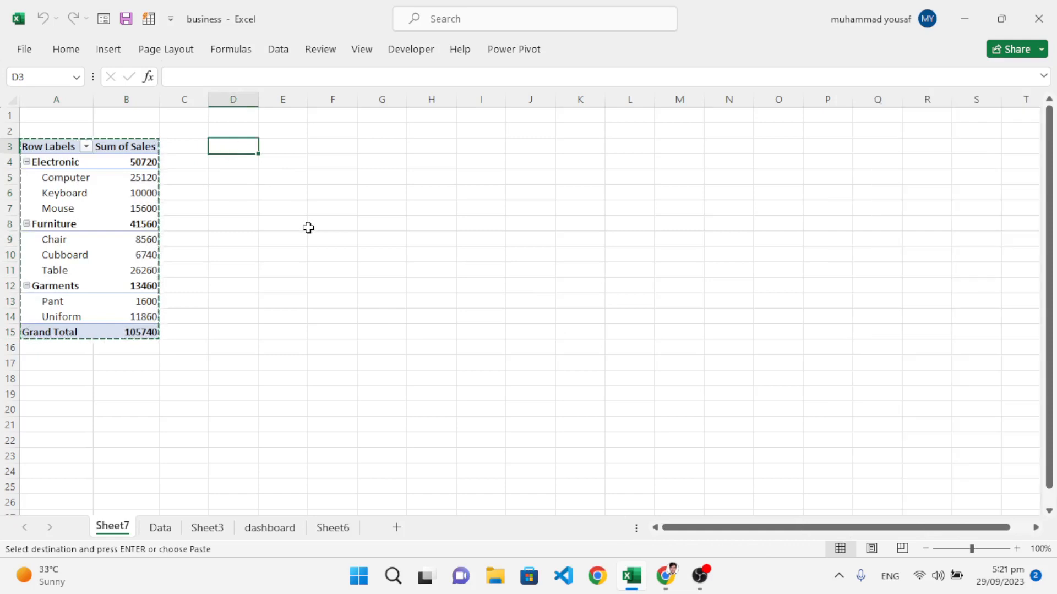
key("ctrl+v")
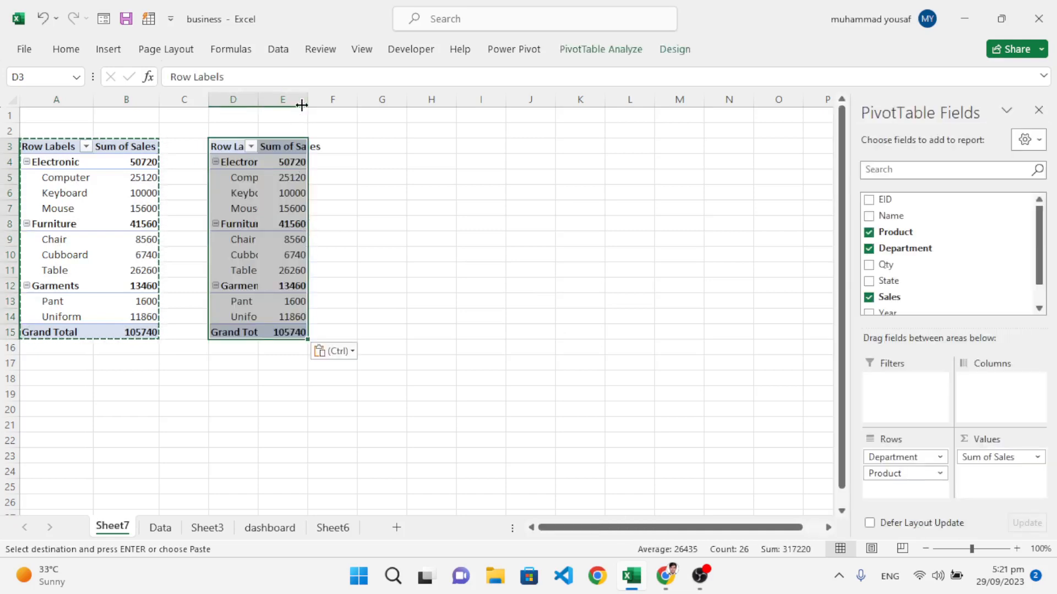
left_click_drag(302, 105, 340, 105)
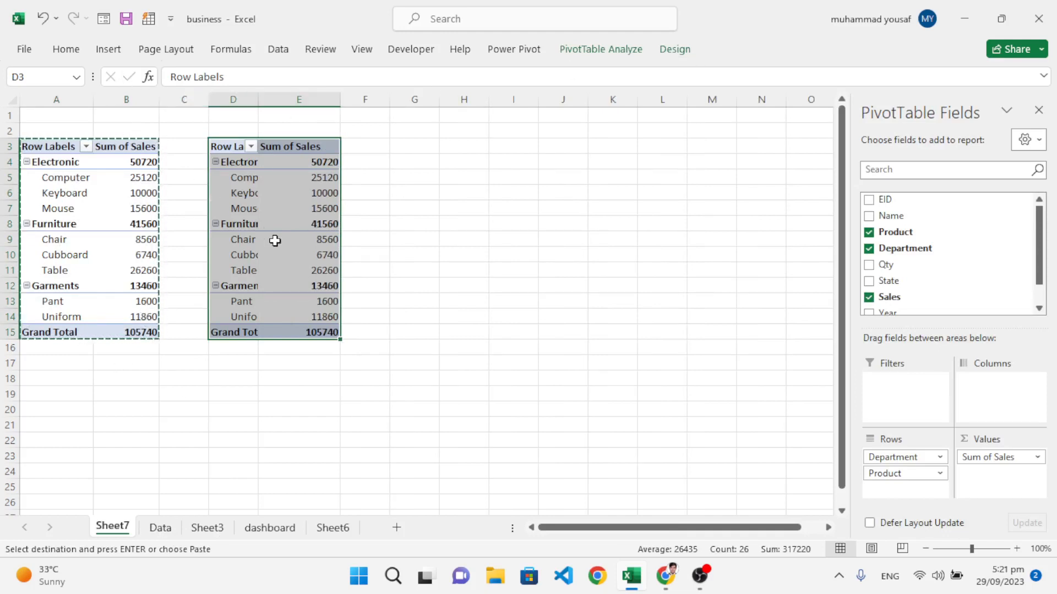
double_click(435, 224)
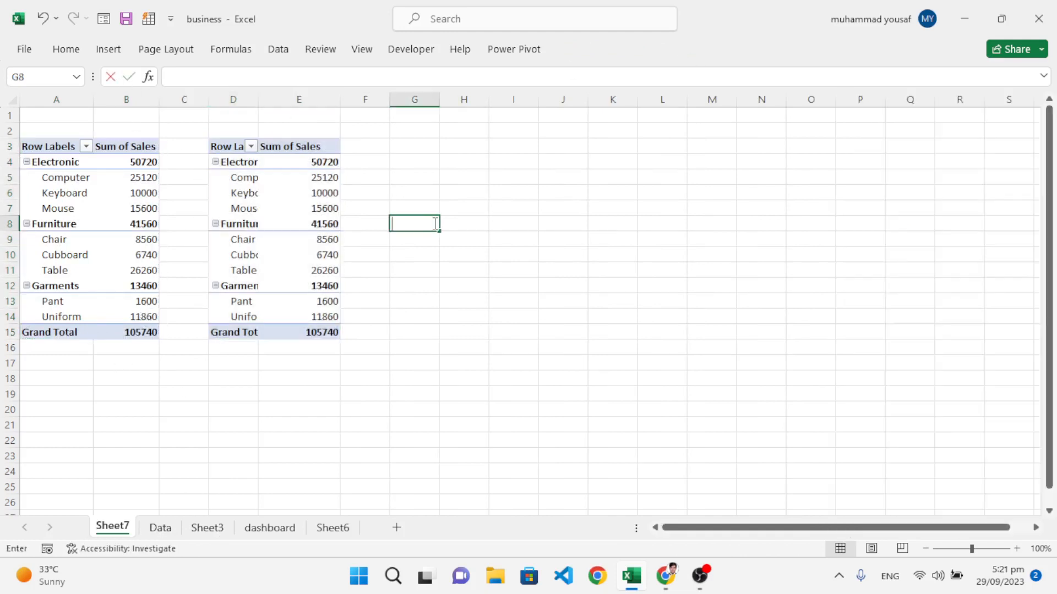
Rearrange the copied PivotTable to show Department in columns and Year in rows, with the Product field removed.
left_click(311, 194)
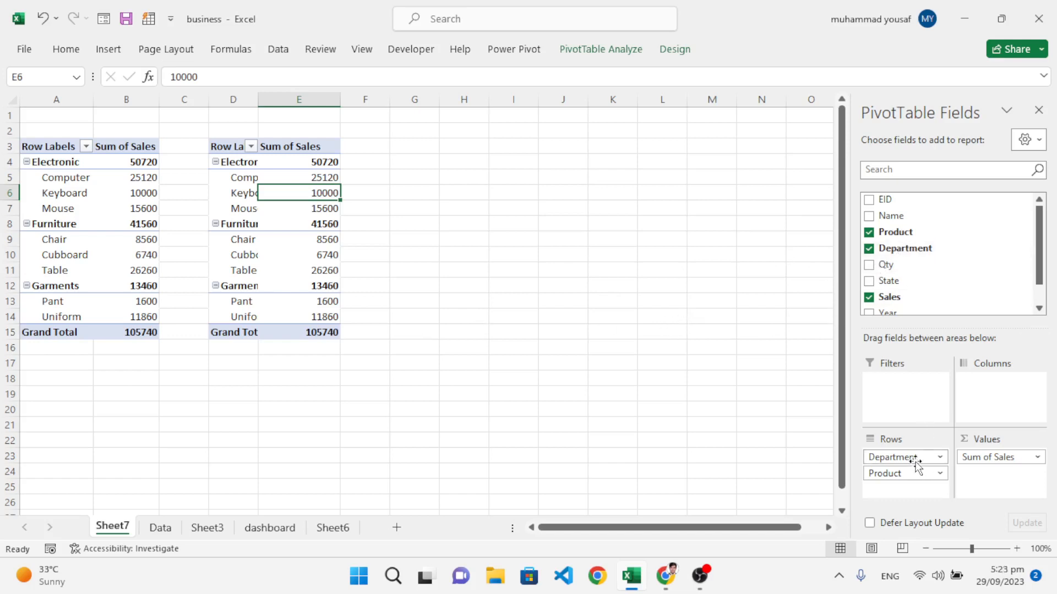
left_click_drag(913, 461, 980, 385)
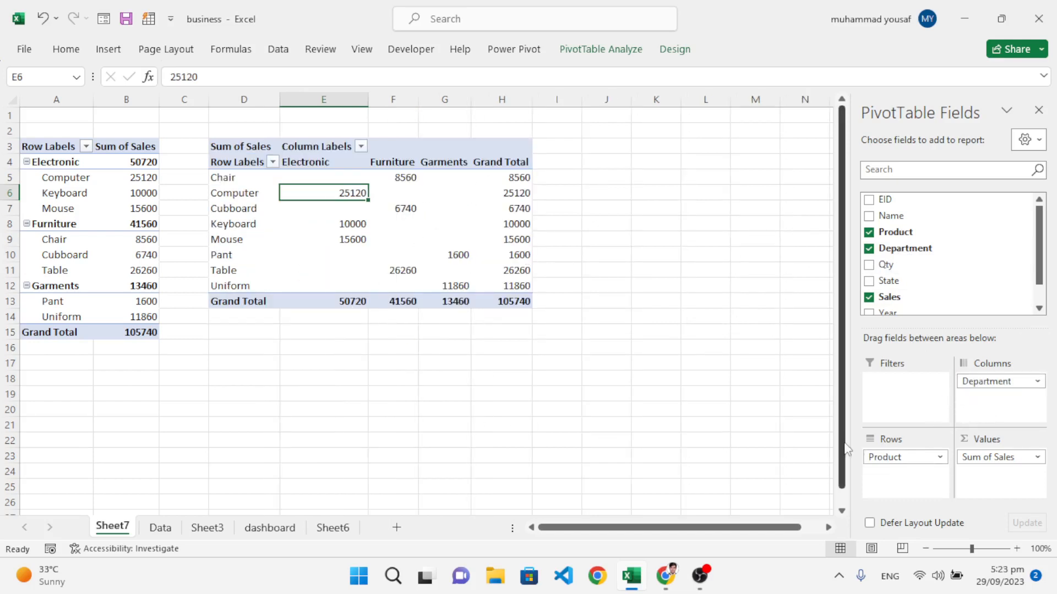
left_click(899, 463)
left_click_drag(901, 468, 696, 474)
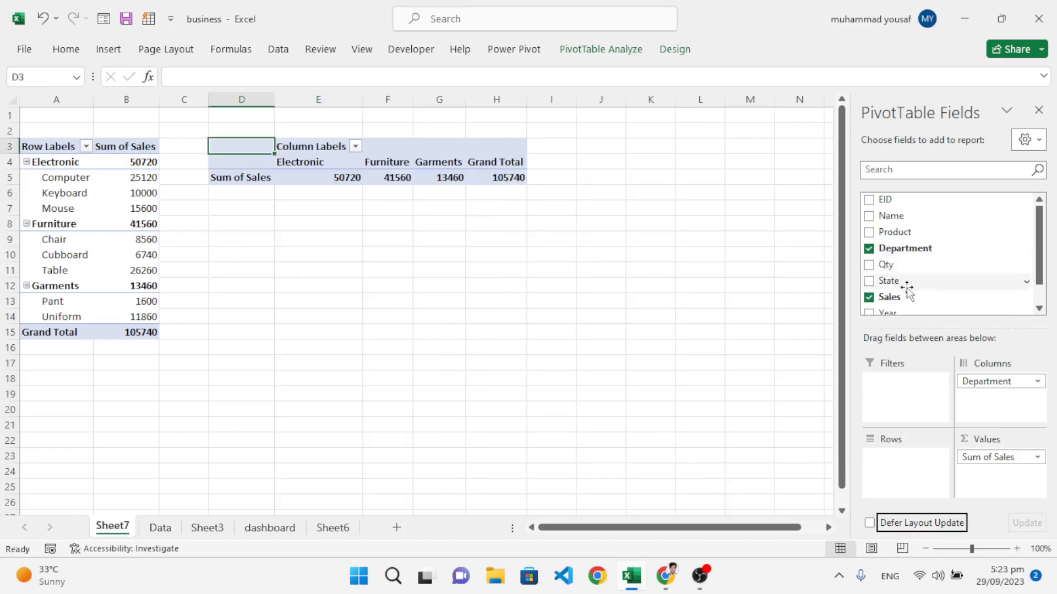
scroll(907, 288, "down", 1)
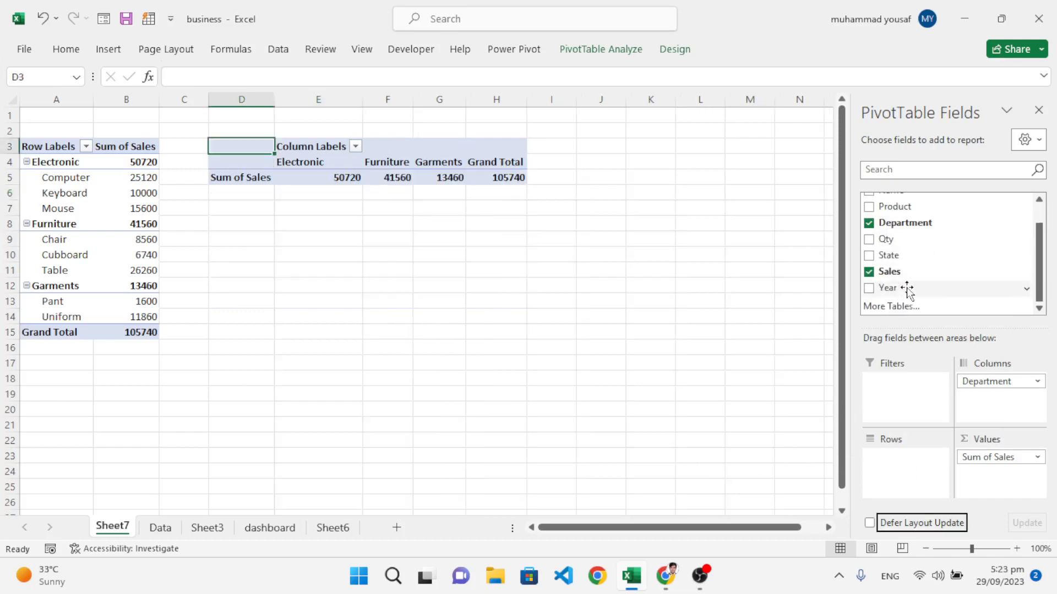
left_click_drag(903, 289, 914, 465)
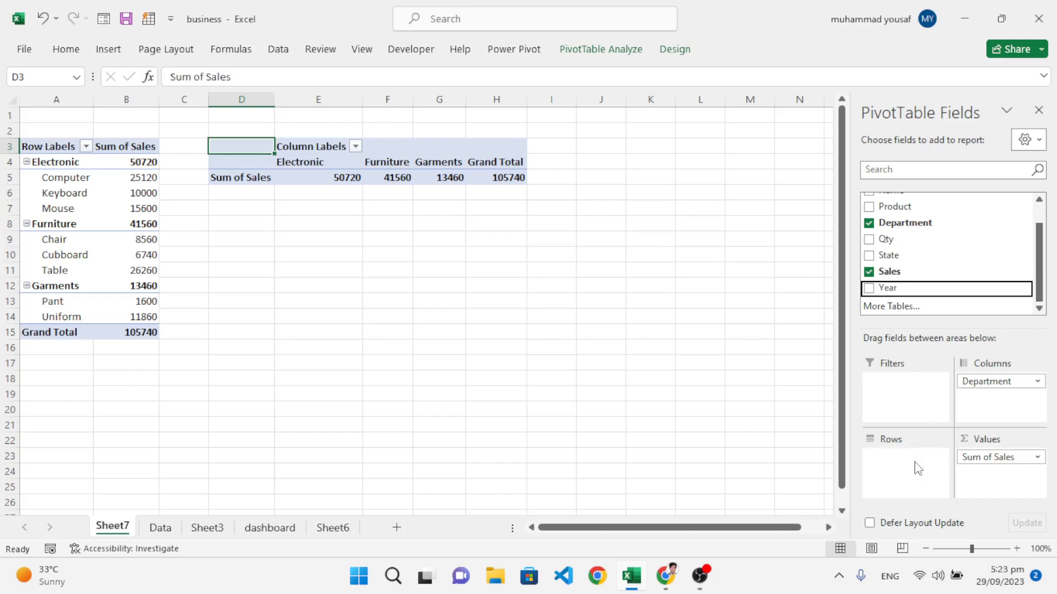
left_click(360, 195)
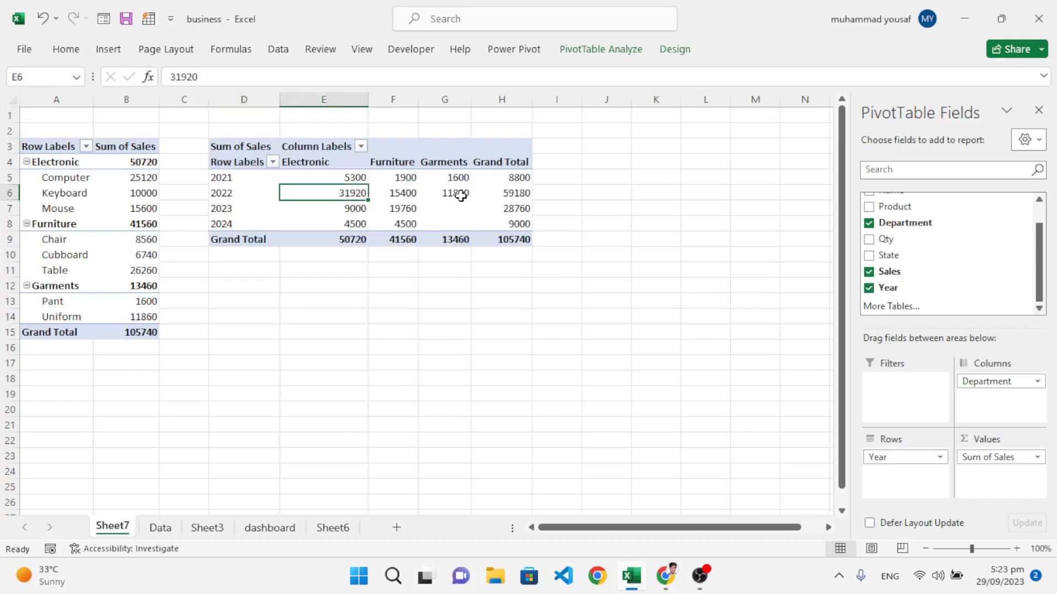
Insert a Stacked Line PivotChart from the Year by Department PivotTable.
left_click(605, 51)
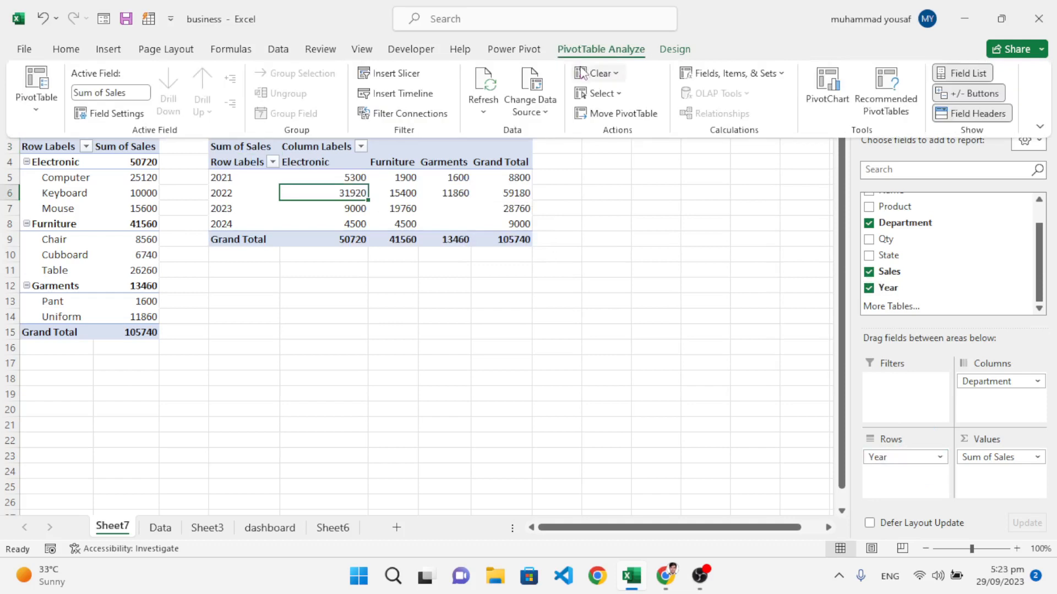
left_click(827, 91)
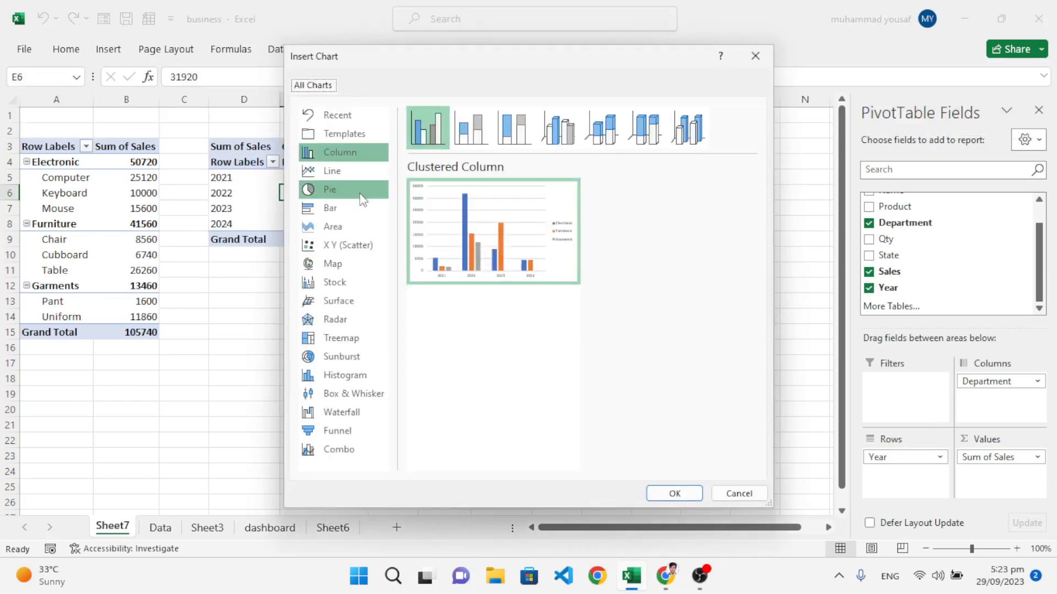
left_click(332, 171)
left_click(482, 141)
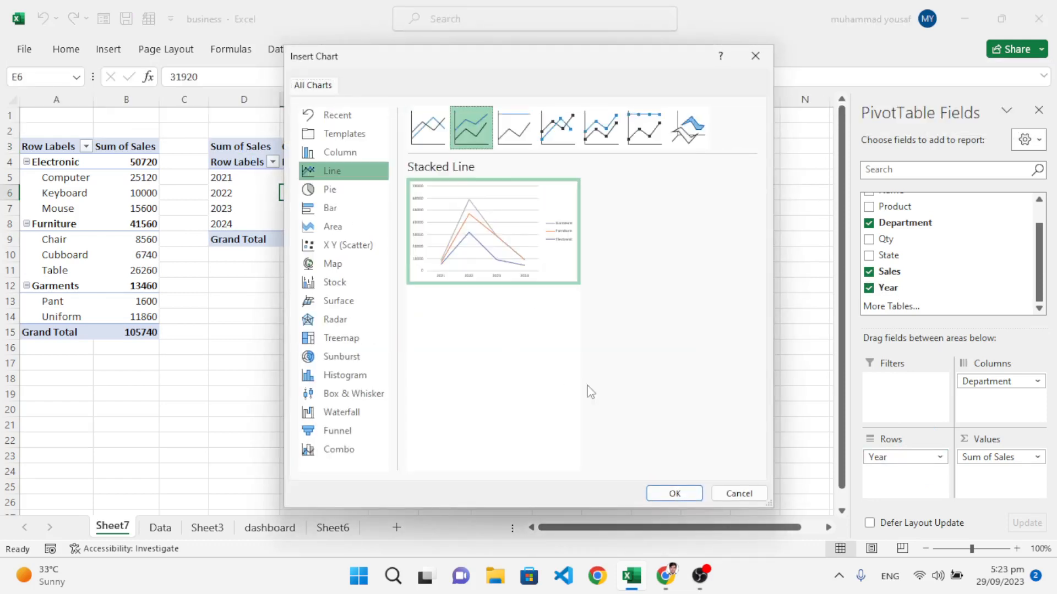
left_click(670, 494)
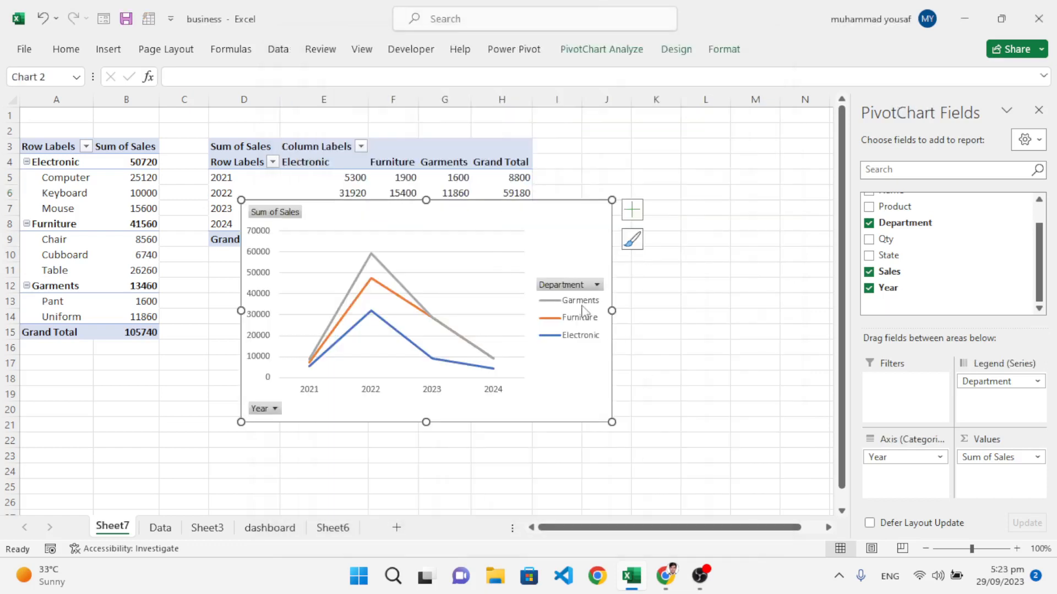
Remove all field buttons, the gridlines and the legend from the line PivotChart and make the chart smaller.
right_click(273, 216)
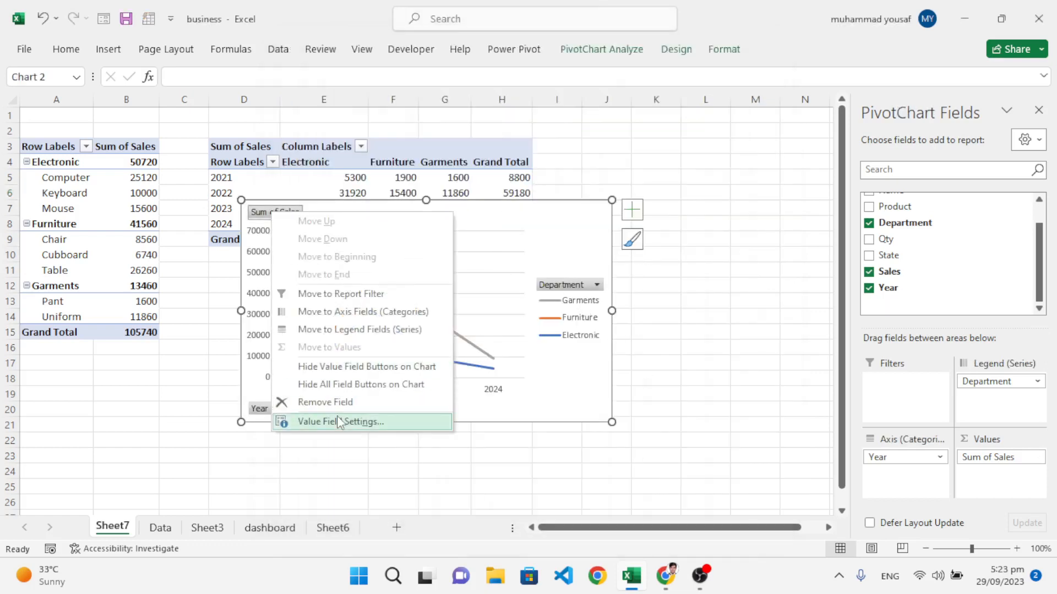
left_click(340, 382)
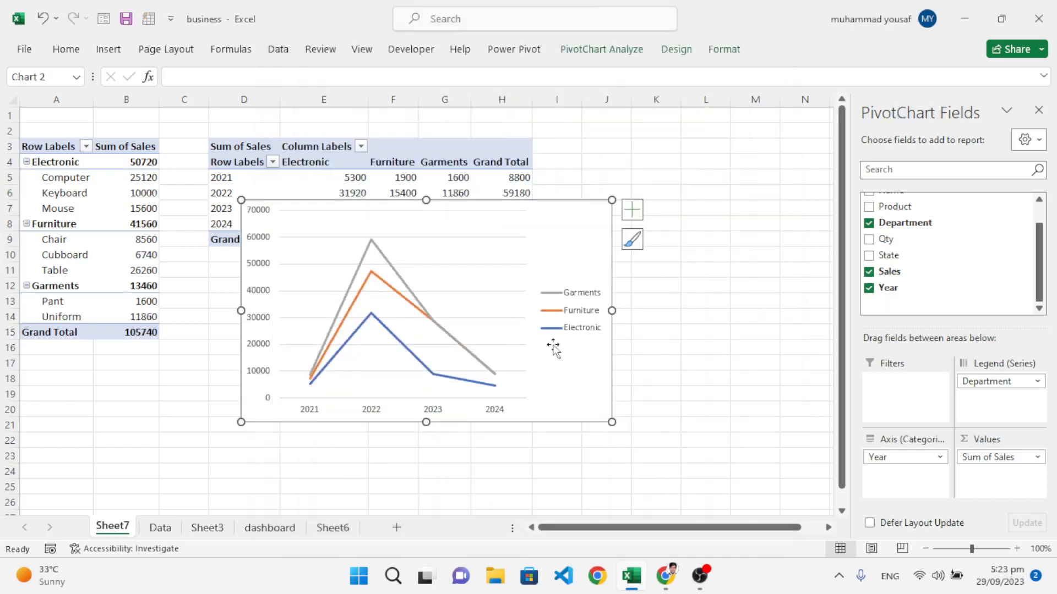
left_click(632, 210)
left_click(669, 322)
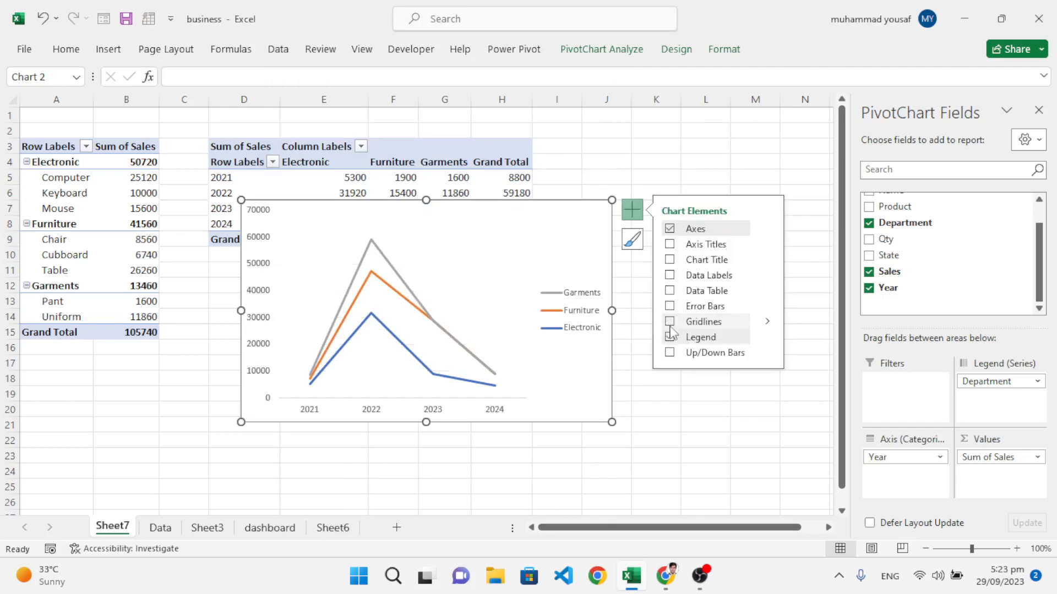
left_click(671, 339)
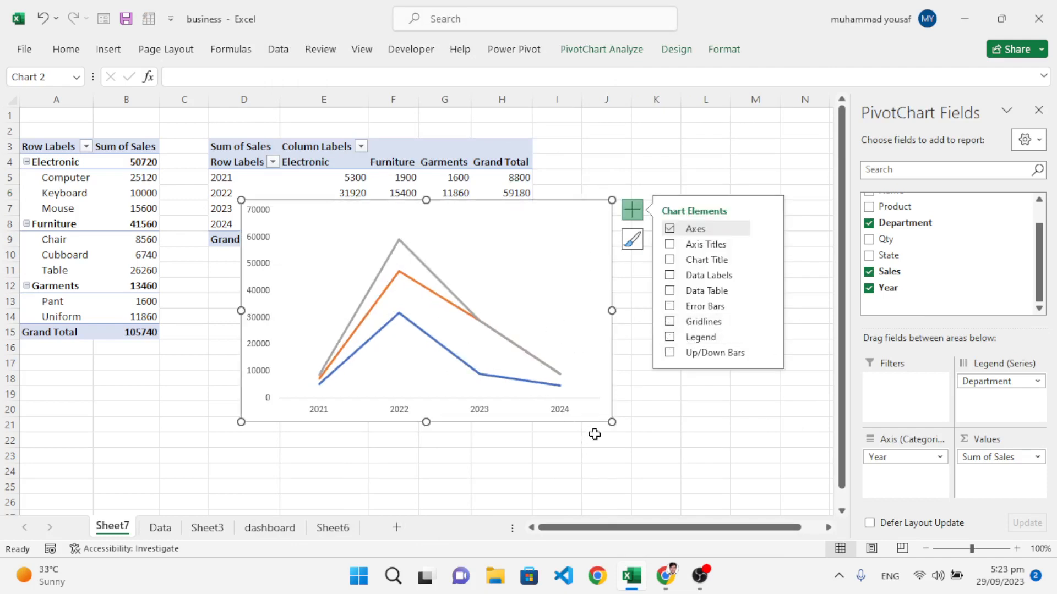
left_click(521, 366)
left_click_drag(521, 366, 521, 368)
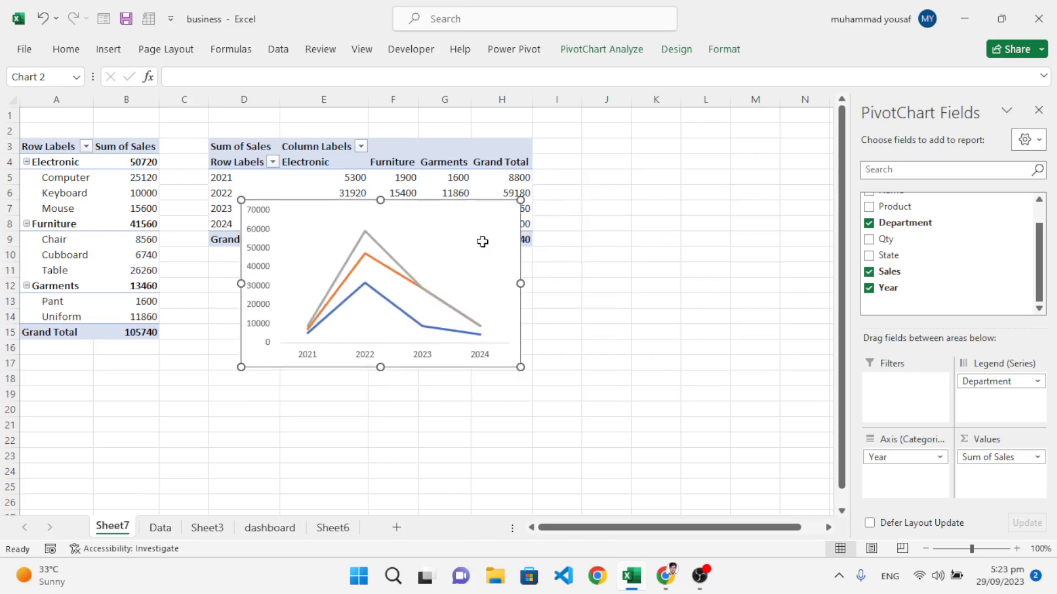
Move the line PivotChart from Sheet7 to Sheet6 beside the bar chart, and reorder Sheet6 to directly follow Sheet7.
key("Delete")
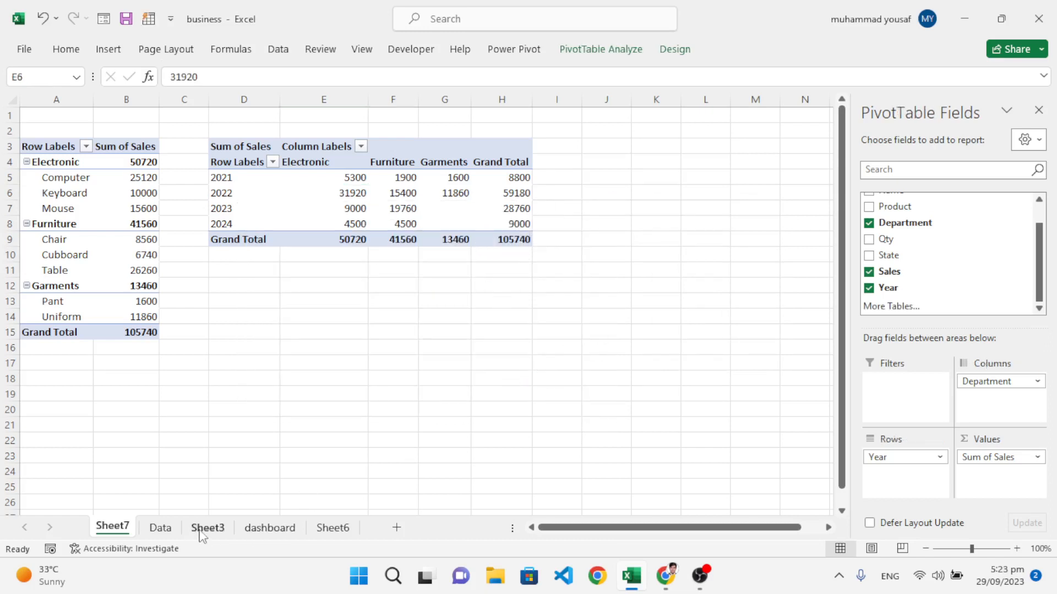
left_click(201, 530)
left_click(330, 530)
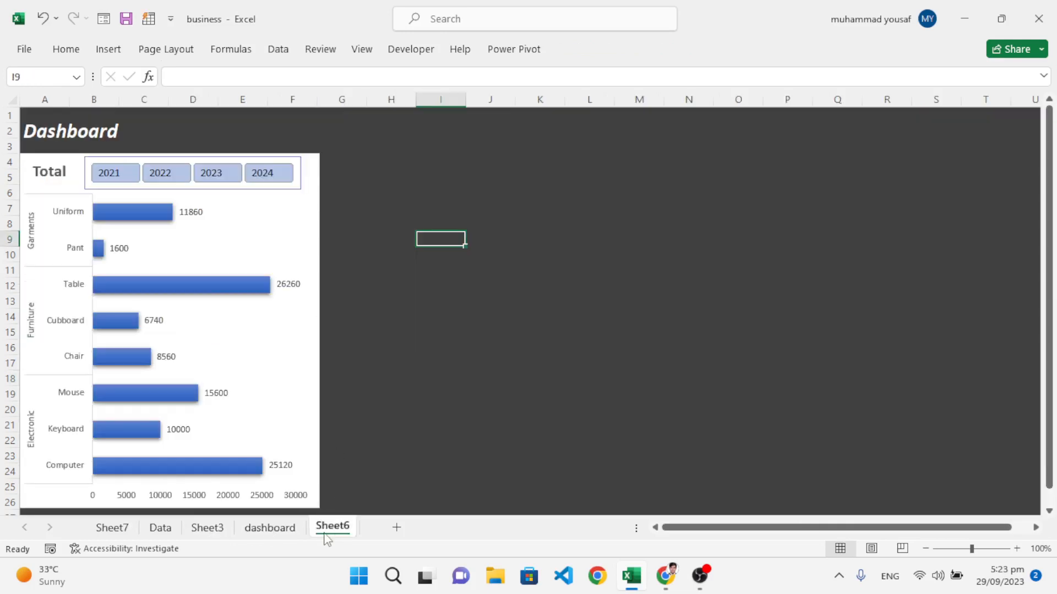
left_click_drag(327, 534, 141, 532)
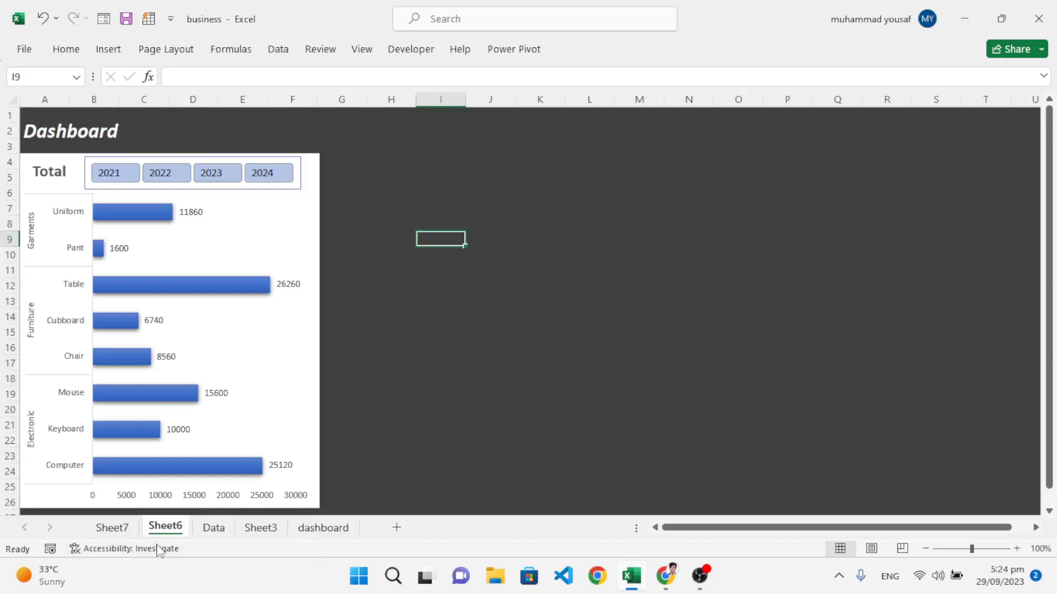
left_click(361, 164)
key("ctrl+v")
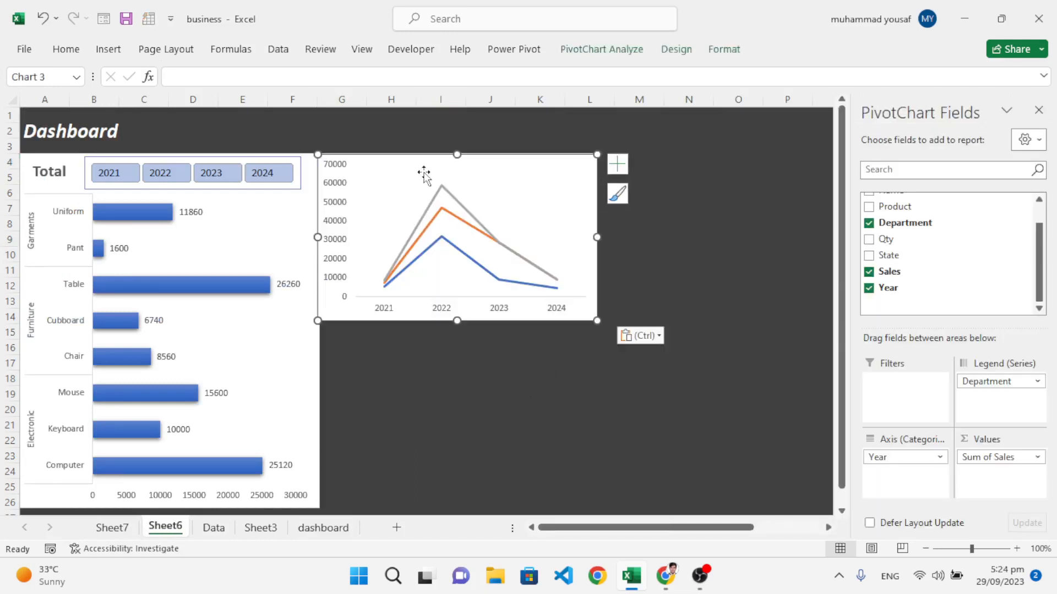
Shift the line PivotChart away from the bar chart, leaving a gap, and make it slightly wider.
left_click(449, 171)
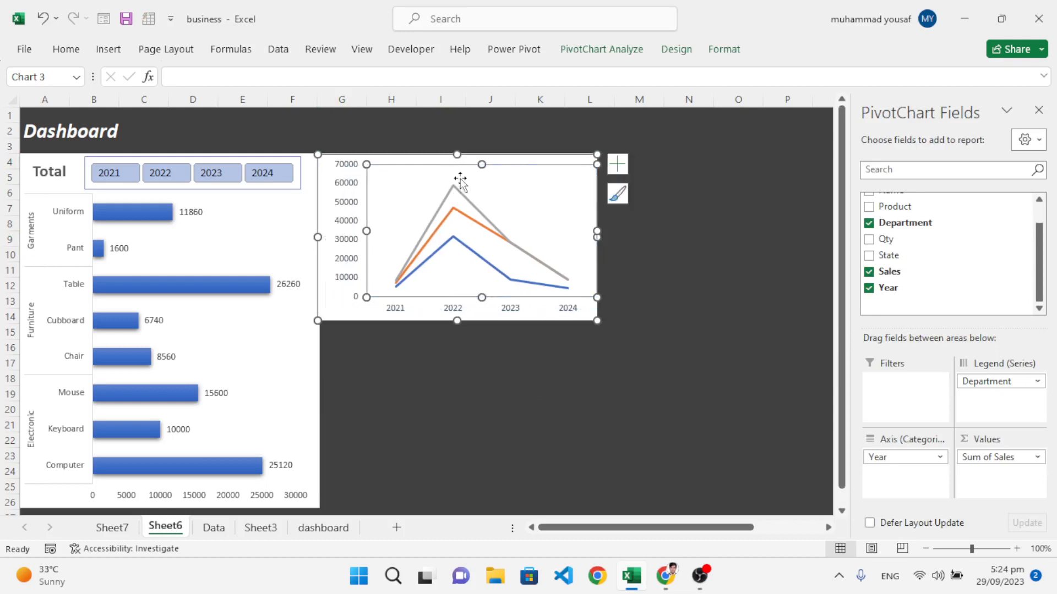
left_click_drag(426, 164, 457, 161)
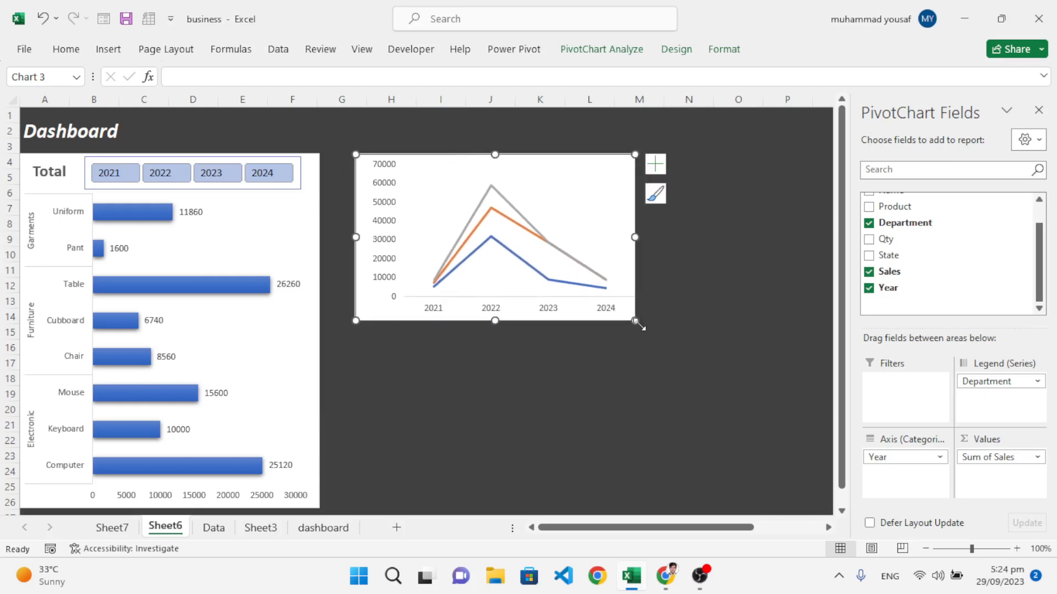
left_click_drag(636, 321, 644, 318)
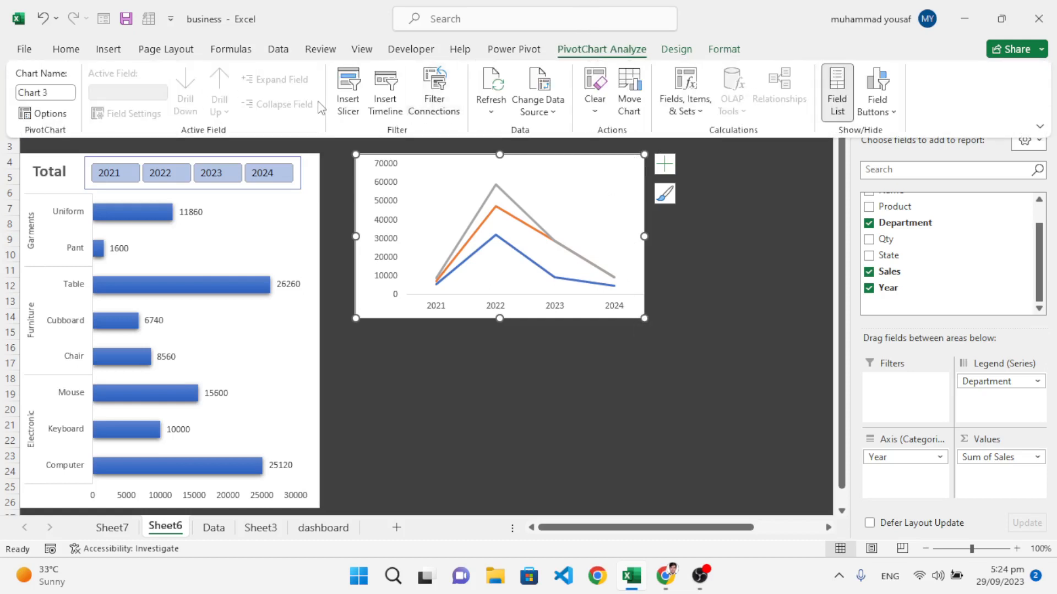
Insert a Department slicer for the line PivotChart.
left_click(343, 92)
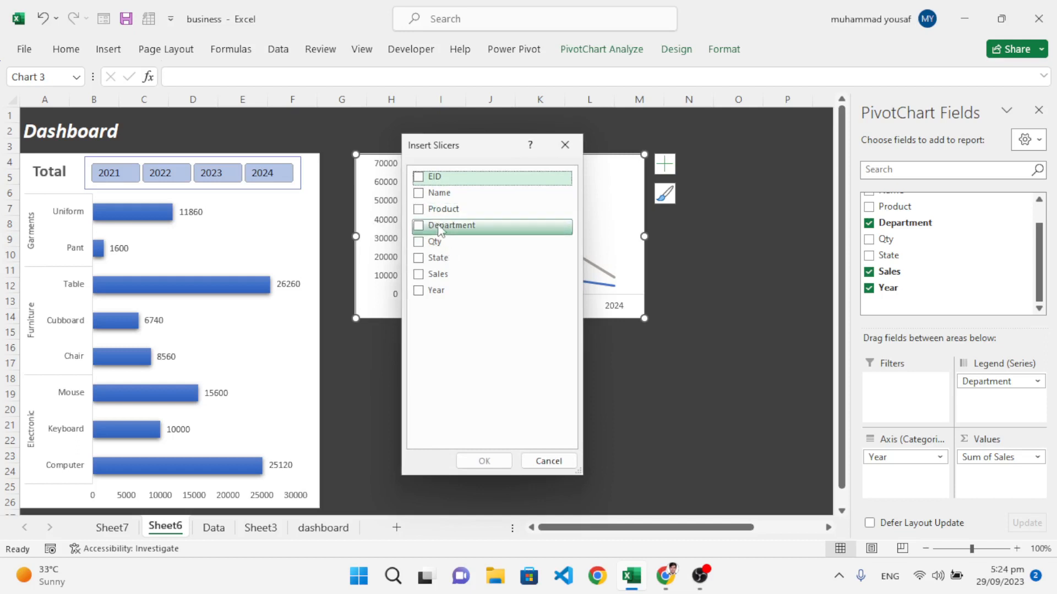
left_click(443, 226)
left_click(483, 462)
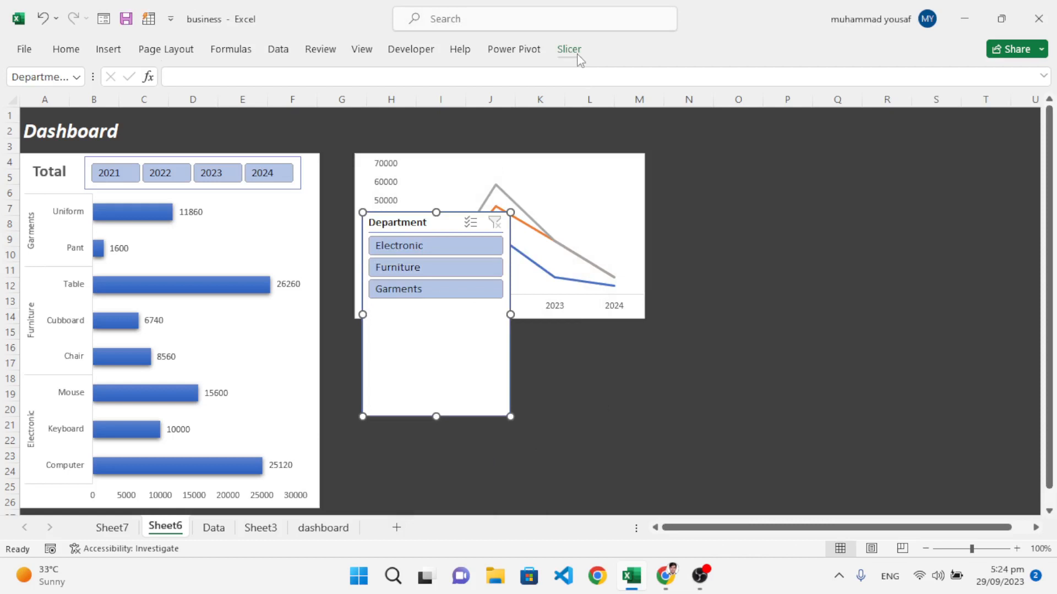
Arrange the Department slicer in 3 columns, widen it to fit the full department names, and reduce its height to one row.
left_click(570, 50)
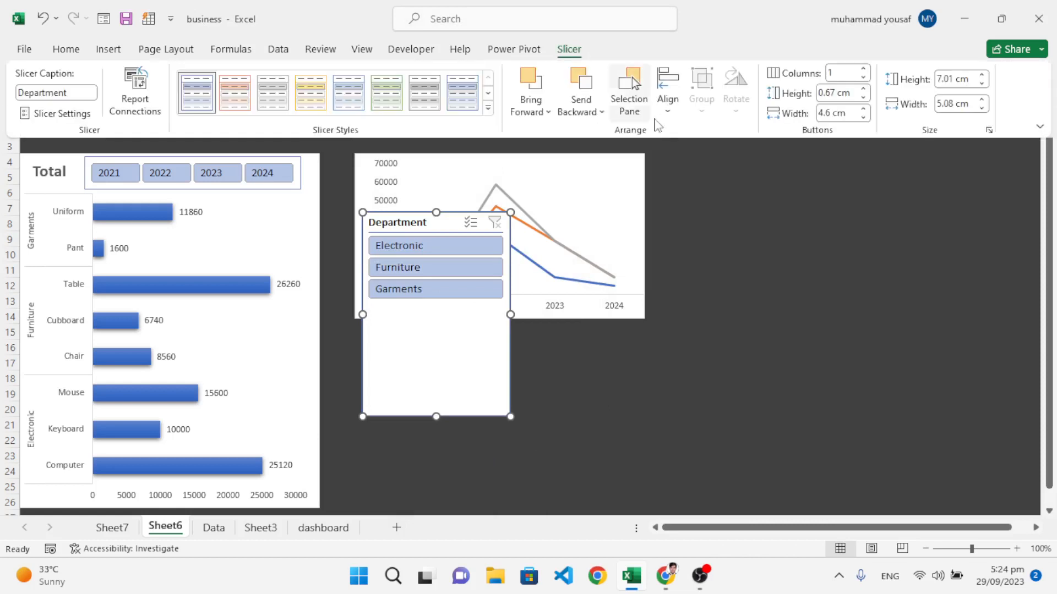
left_click(863, 68)
left_click(863, 69)
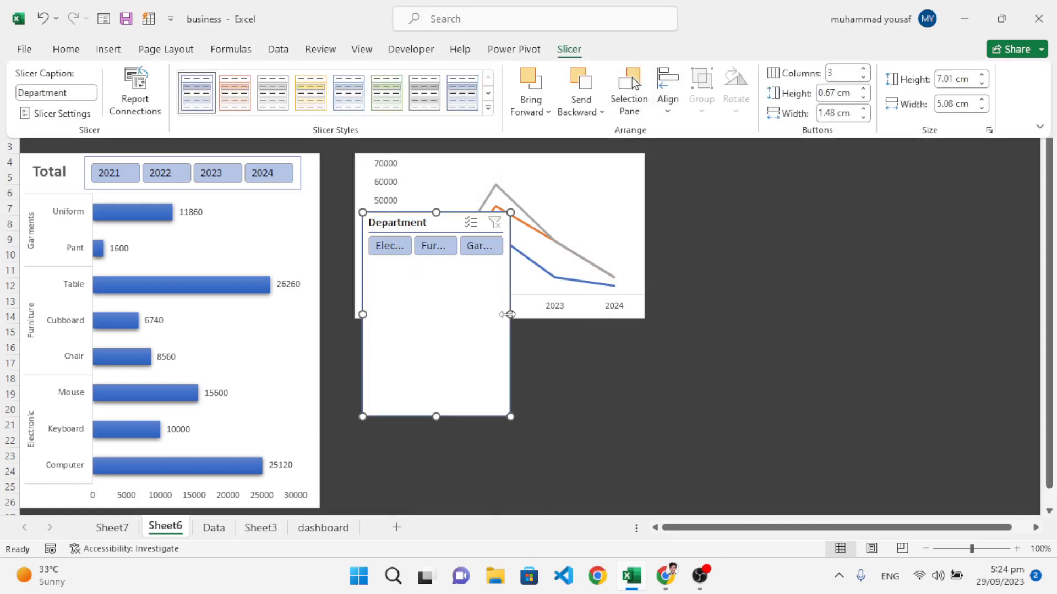
left_click(507, 314)
left_click_drag(511, 315, 598, 314)
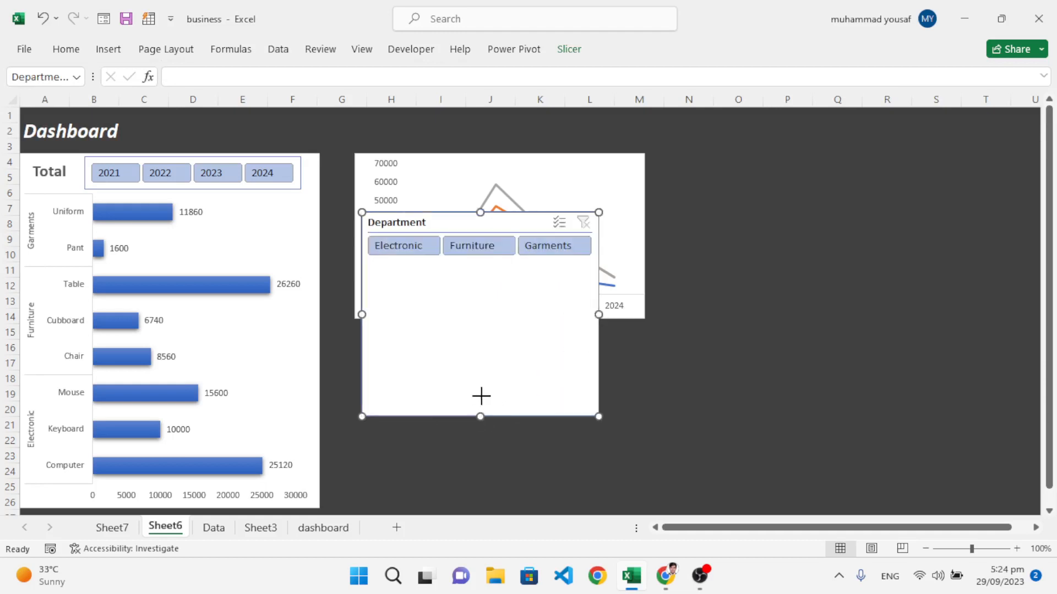
left_click_drag(481, 396, 473, 262)
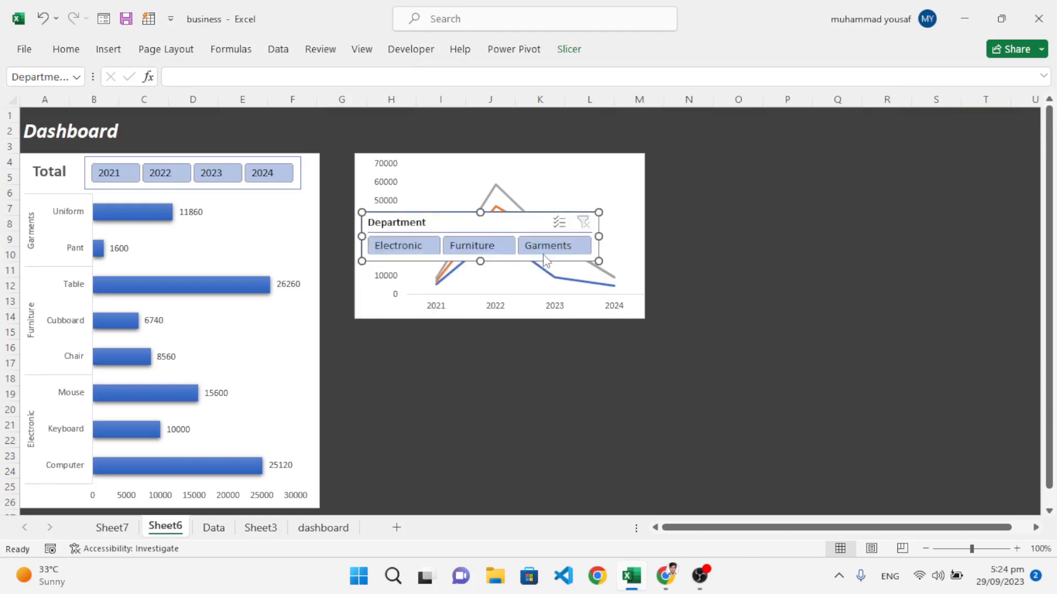
Hide the Department slicer's header and place the slicer in the title band above the line chart.
right_click(519, 223)
left_click(583, 540)
left_click(449, 421)
left_click(684, 537)
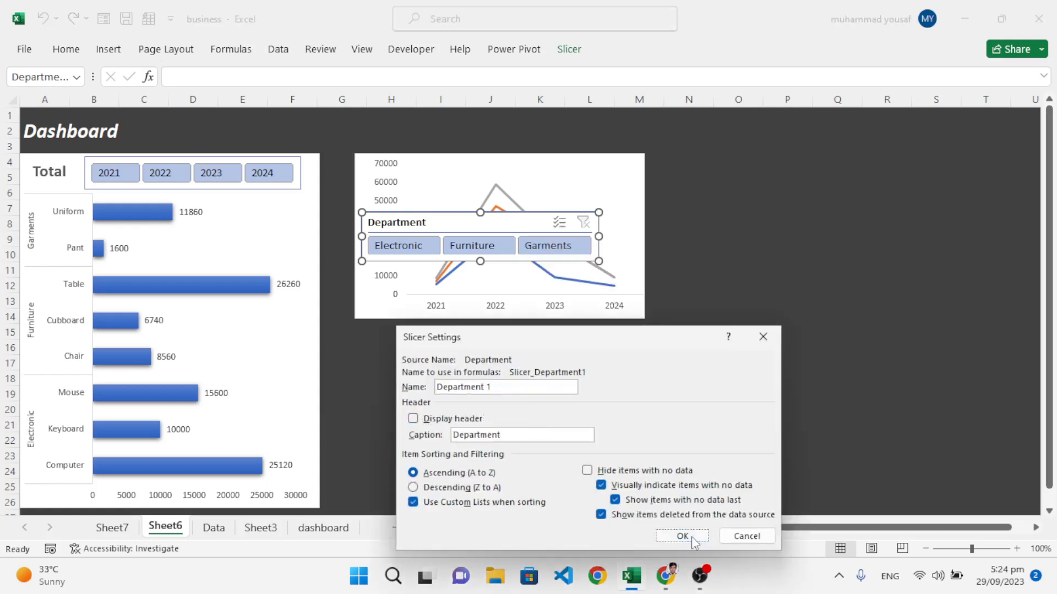
left_click_drag(480, 261, 489, 141)
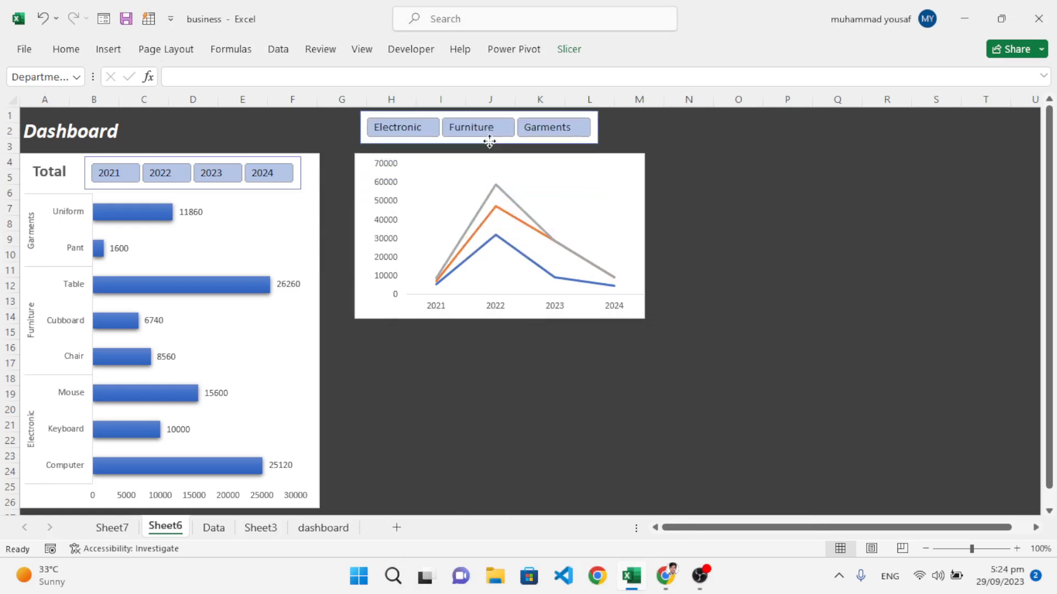
Apply a thick outside border to the merged Dashboard title cell and redraw its bottom edge in white.
left_click(736, 139)
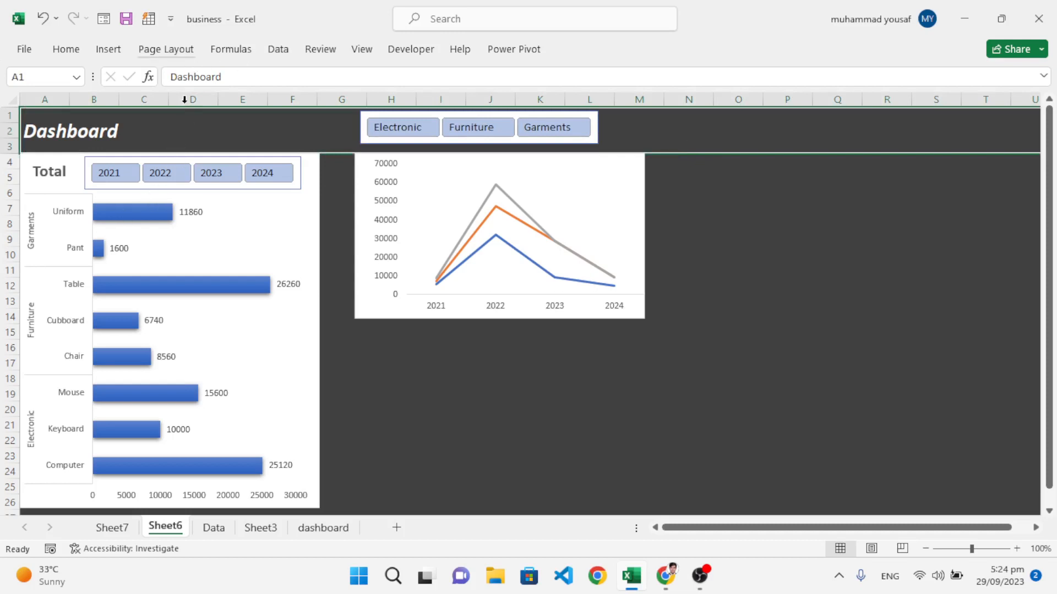
left_click(68, 53)
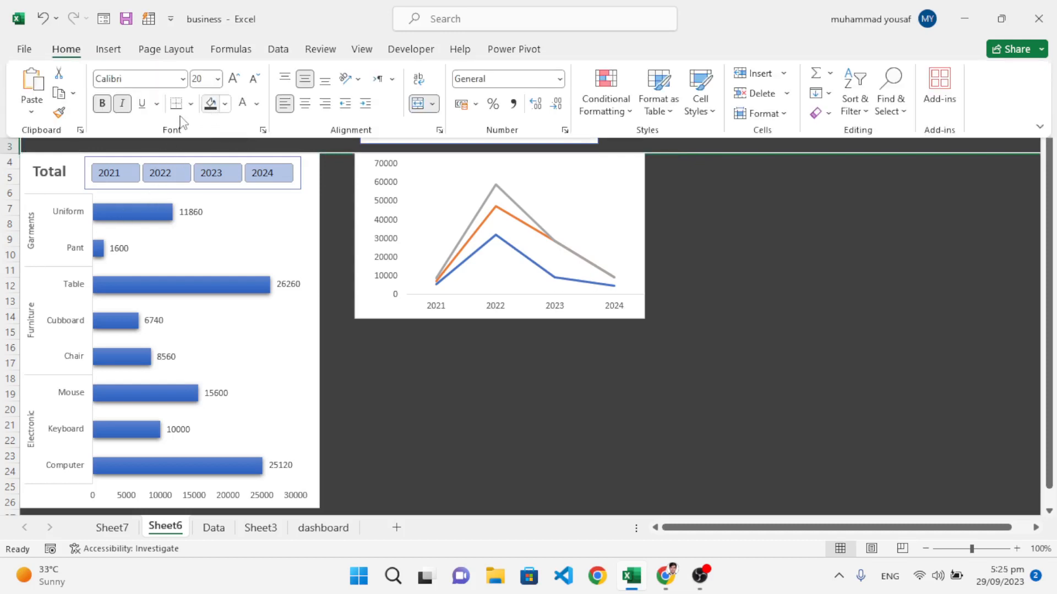
left_click(191, 104)
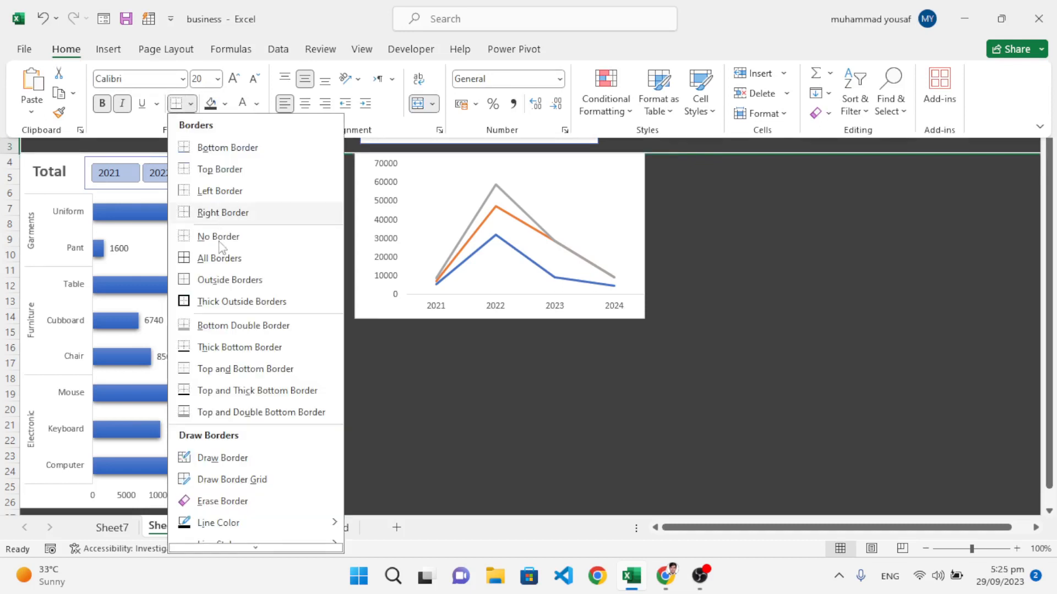
left_click(226, 302)
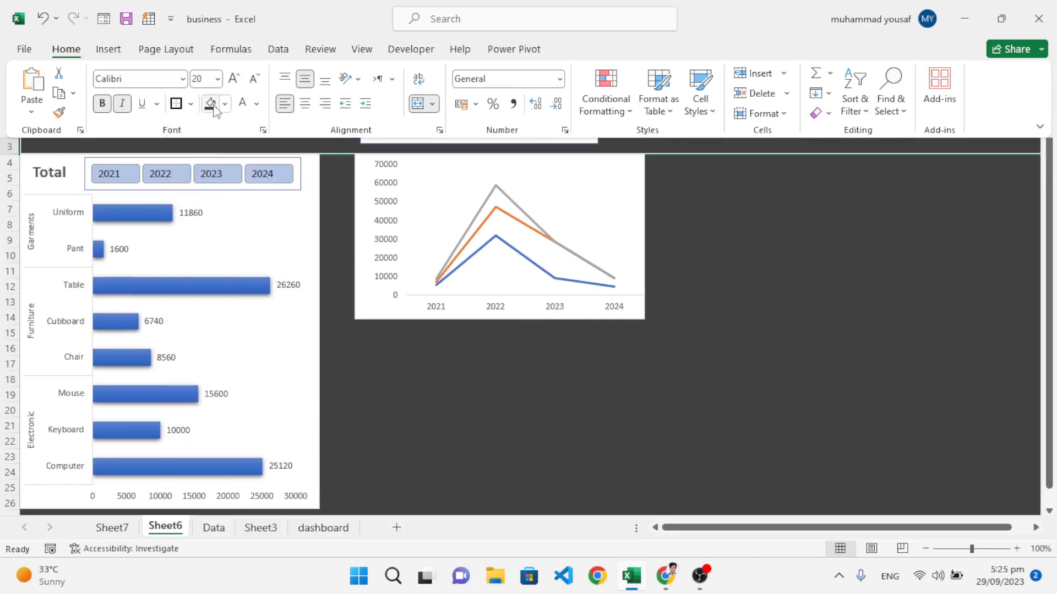
left_click(191, 104)
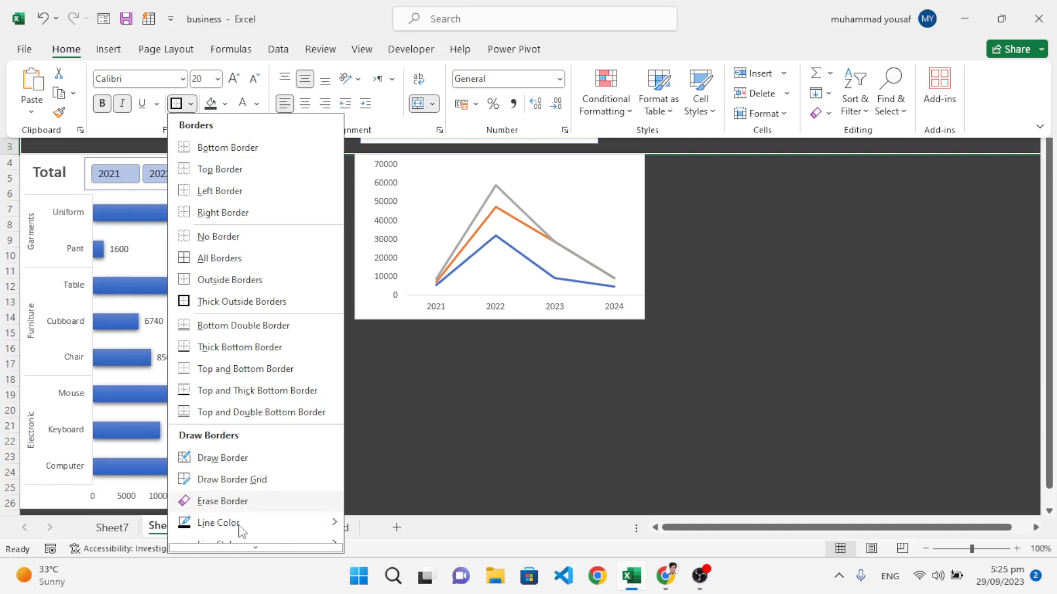
mouse_move(241, 522)
left_click(355, 416)
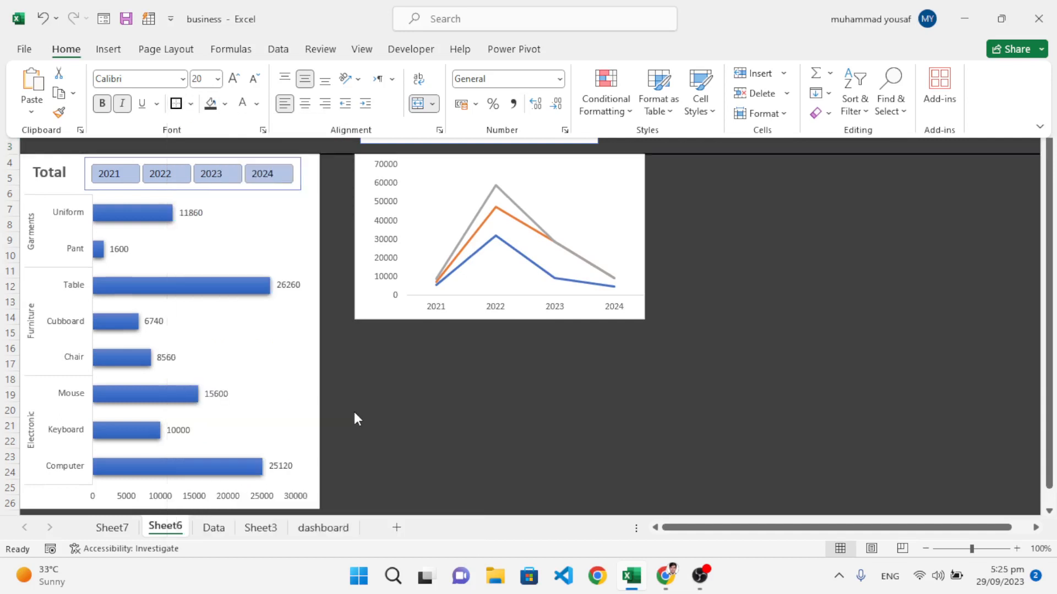
left_click(716, 141)
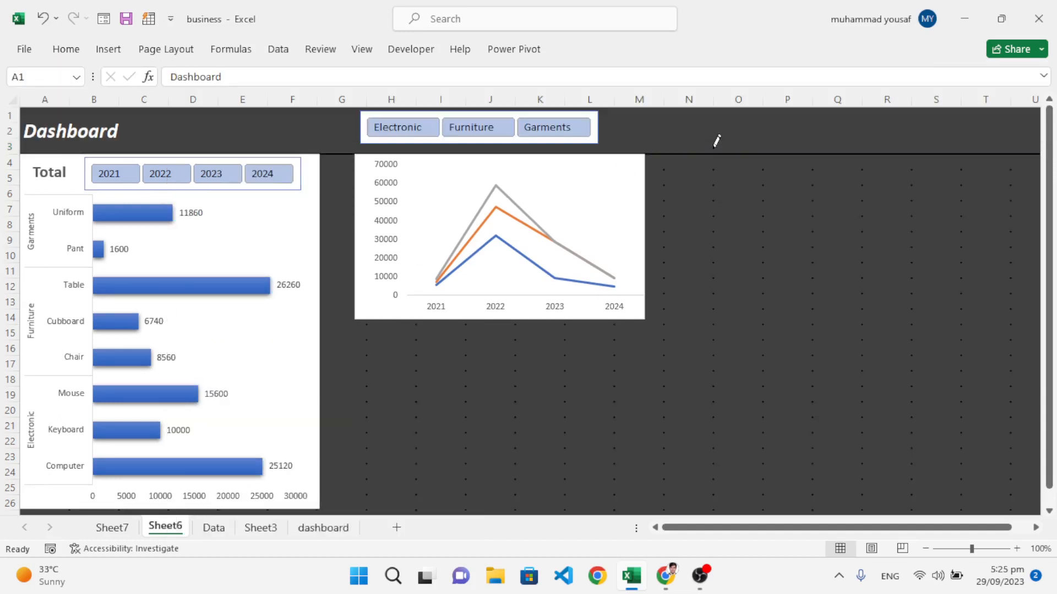
left_click(767, 149)
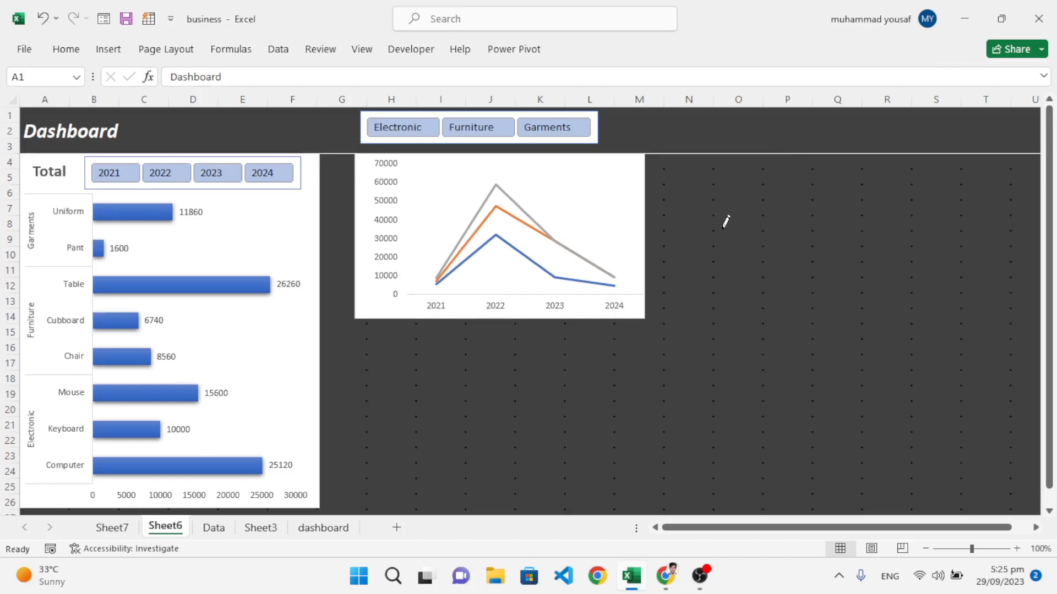
Move the line chart, the bar chart and the Year slicer slightly down, clear of the title border.
left_click_drag(621, 162, 619, 169)
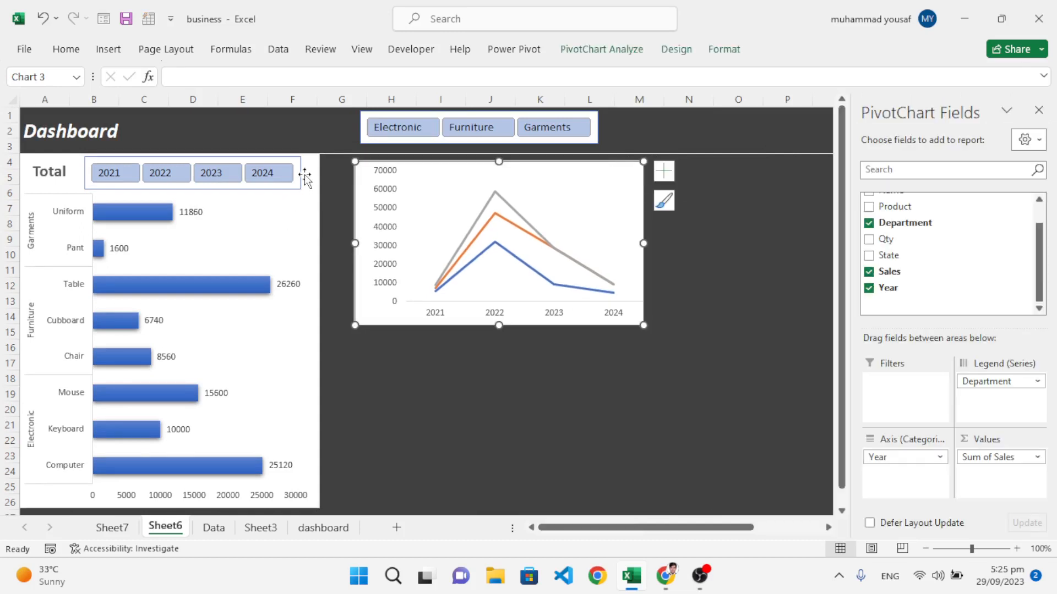
left_click_drag(306, 171, 292, 167)
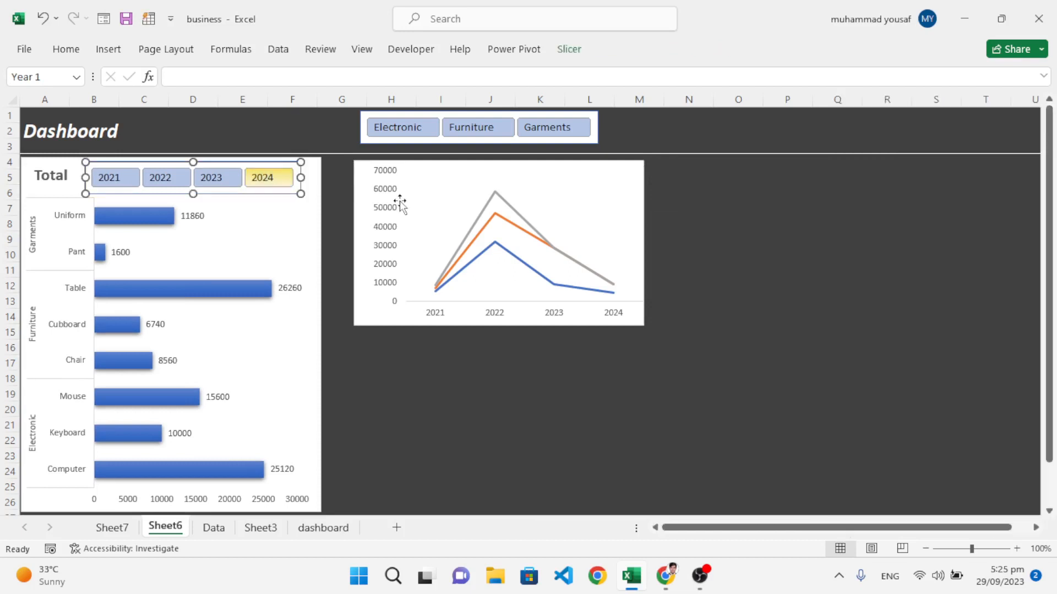
Test the Department slicer by filtering to Furniture, switching to Garments, and reselecting all three departments.
left_click(497, 131)
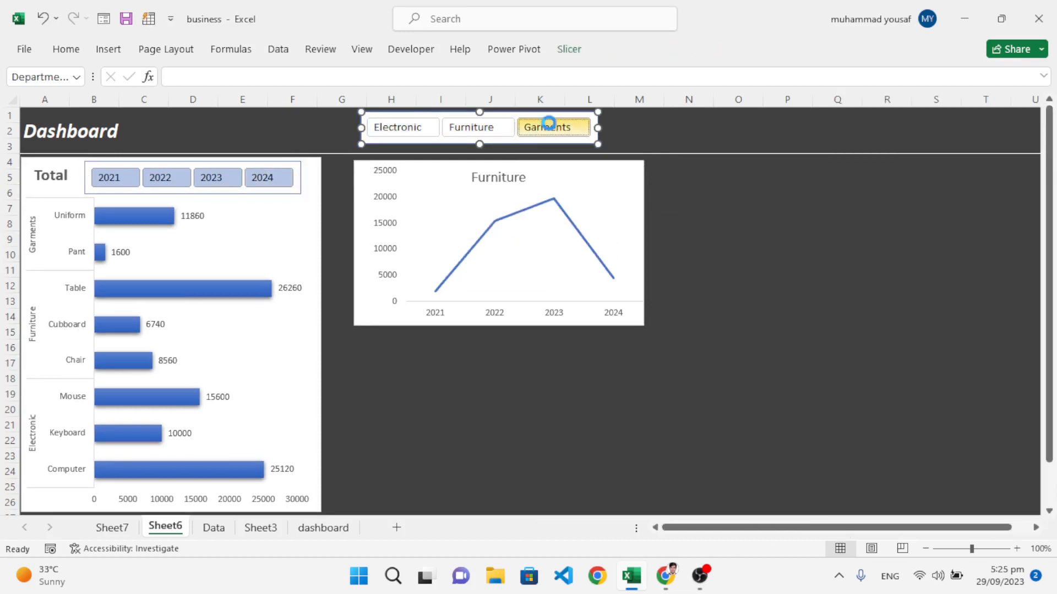
left_click(547, 131)
left_click_drag(424, 132, 759, 402)
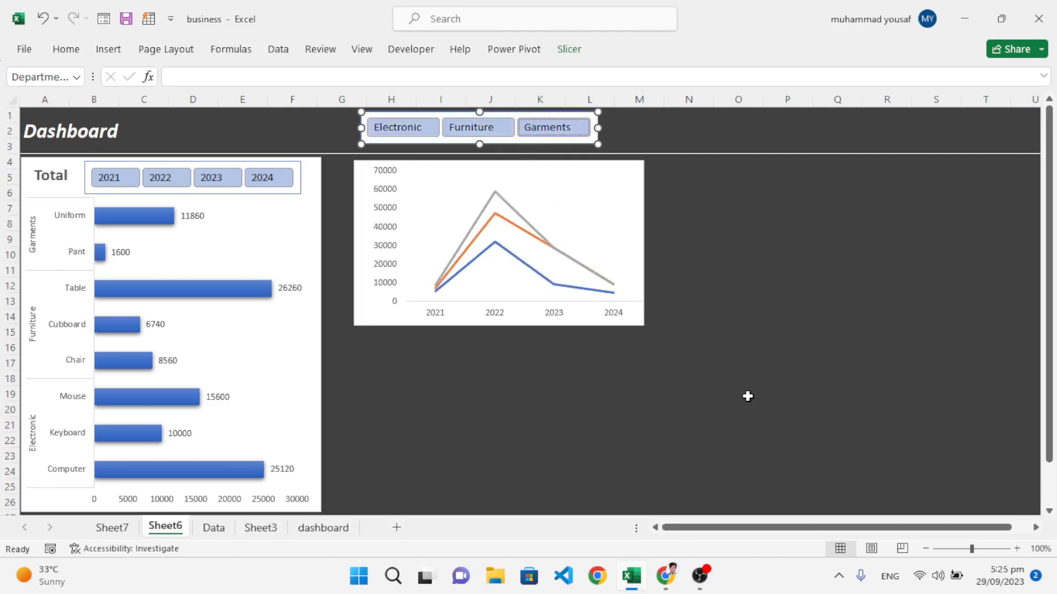
Duplicate the Year by Department PivotTable on Sheet7 at cell D11.
left_click(99, 530)
left_click(445, 198)
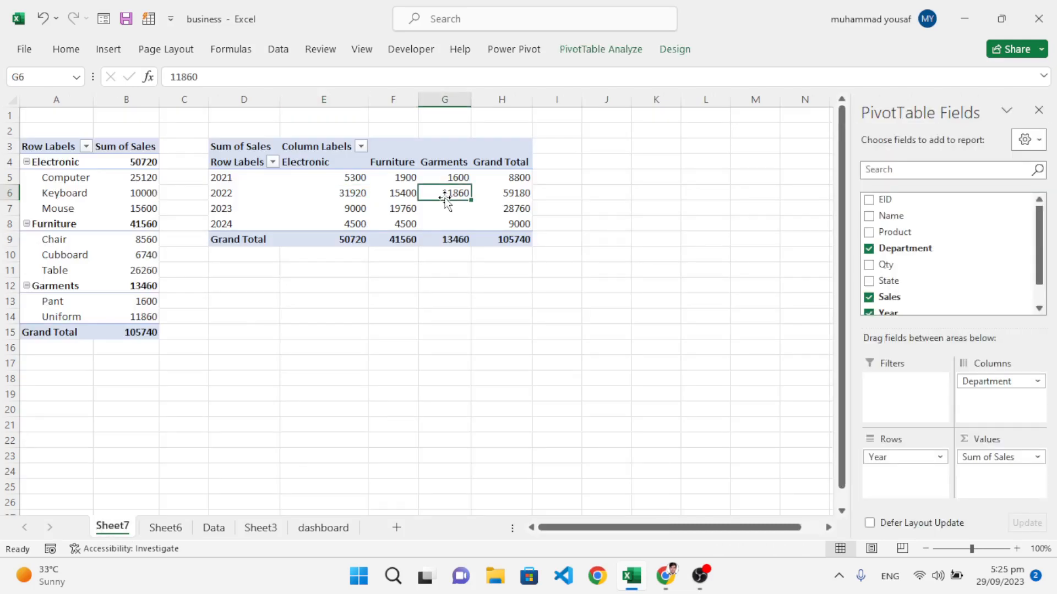
key("ctrl+a")
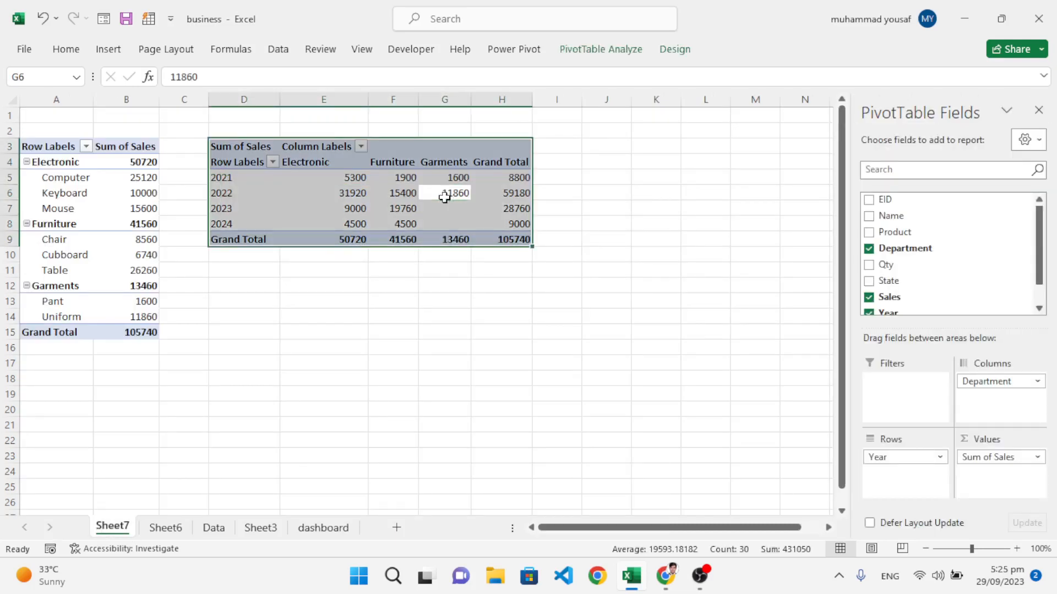
key("ctrl+c")
left_click(240, 273)
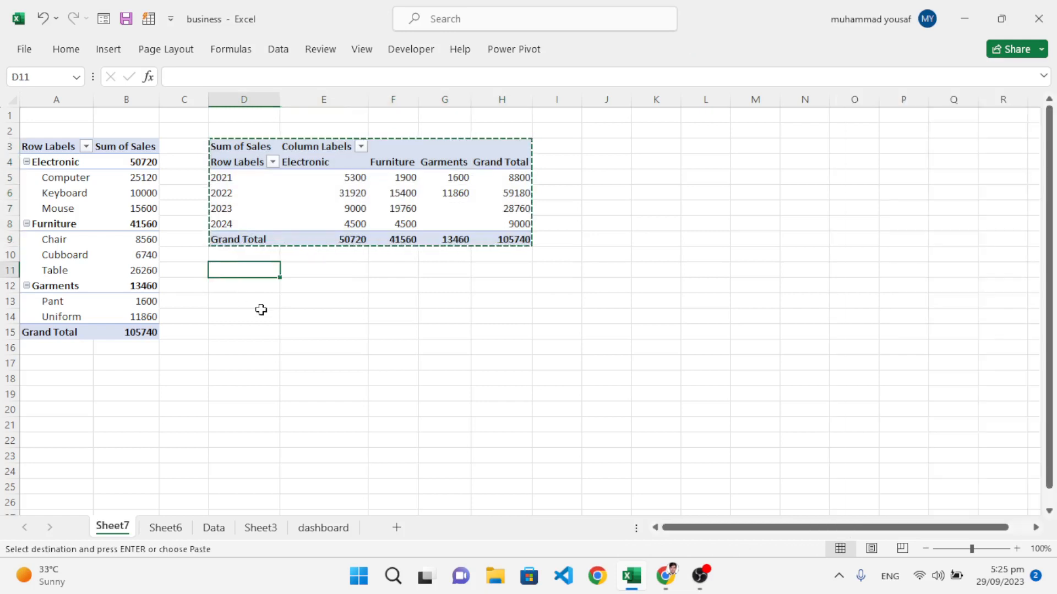
key("ctrl+v")
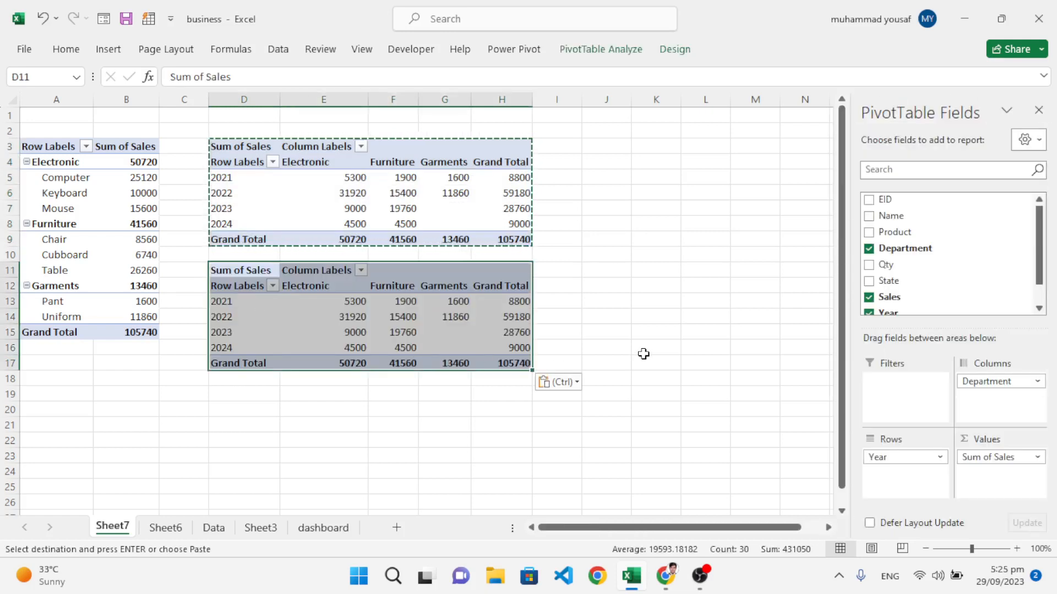
left_click(643, 354)
Insert a Clustered Column PivotChart from the copied PivotTable at D11.
left_click(507, 330)
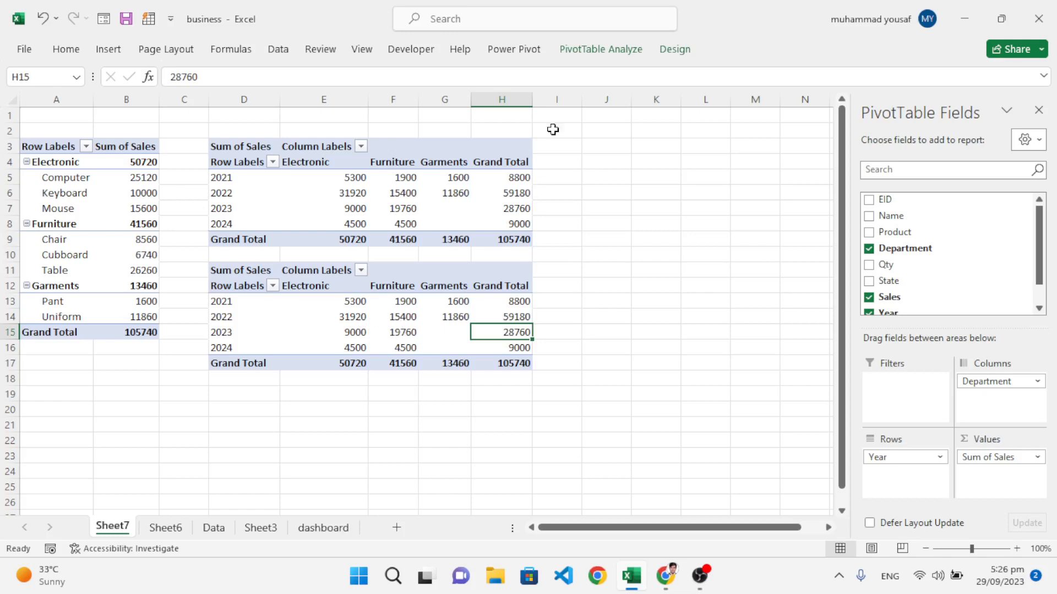
left_click(592, 50)
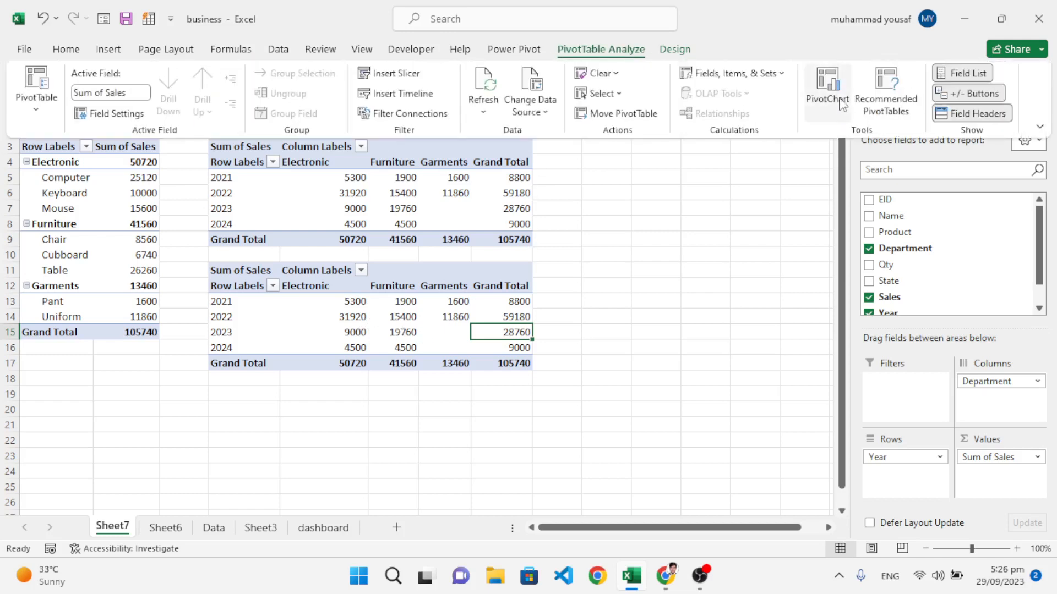
left_click(835, 120)
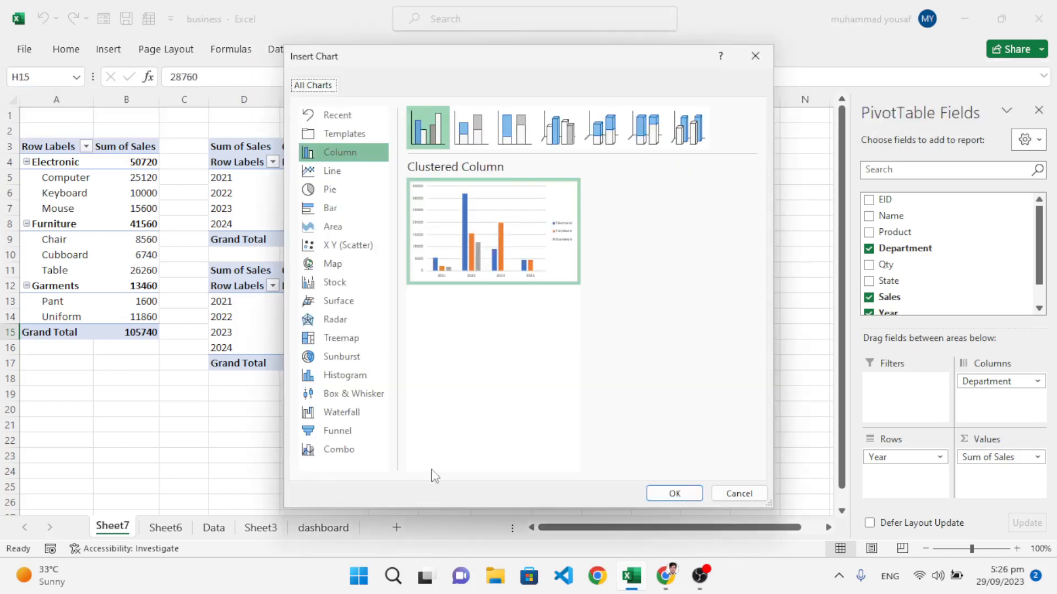
left_click(661, 496)
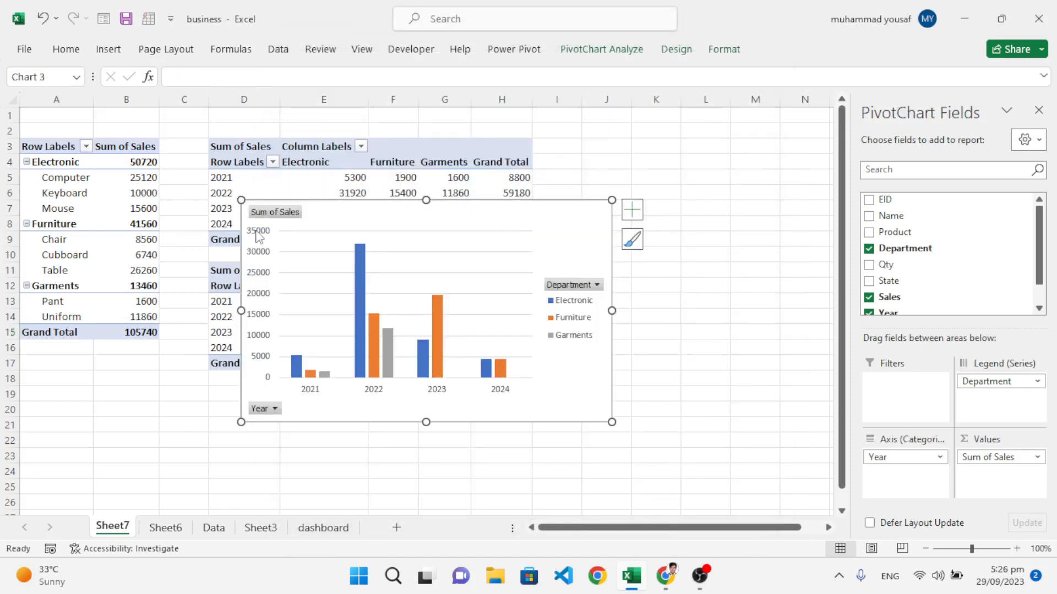
Hide all field buttons on the new column PivotChart and remove its gridlines and legend.
right_click(271, 219)
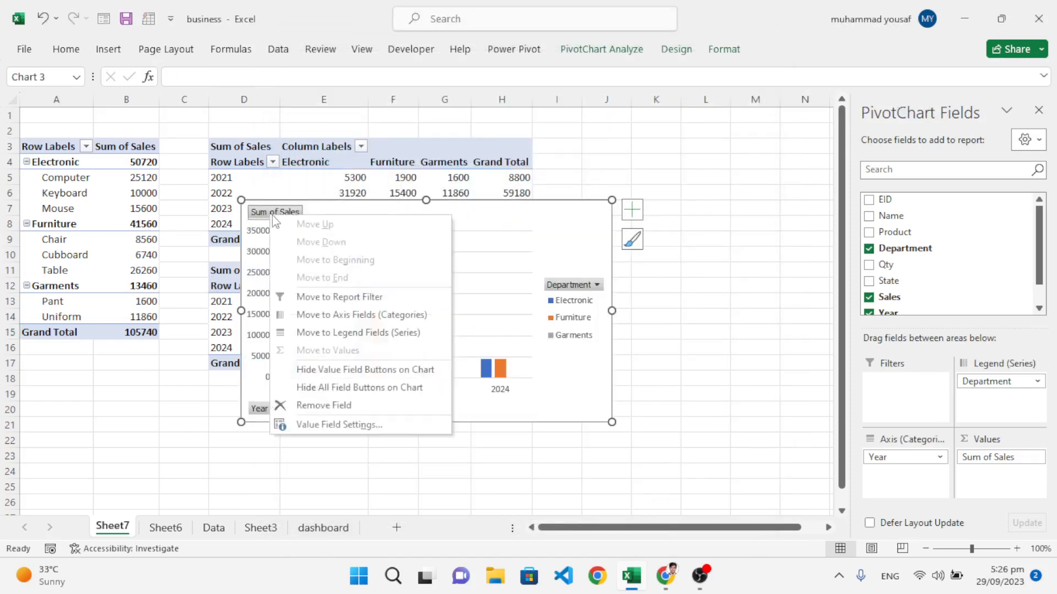
left_click(350, 392)
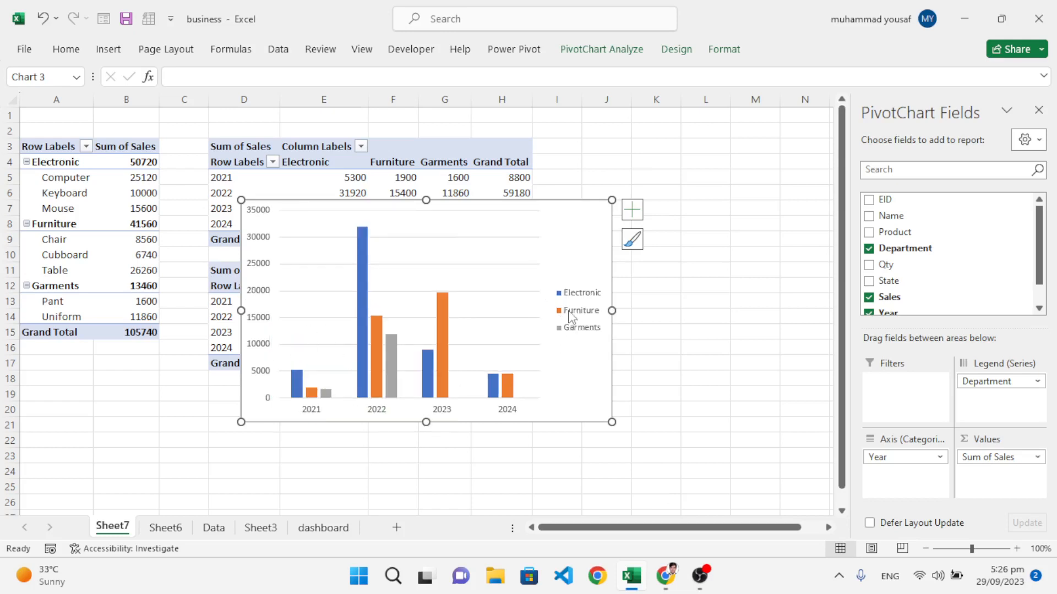
left_click(632, 210)
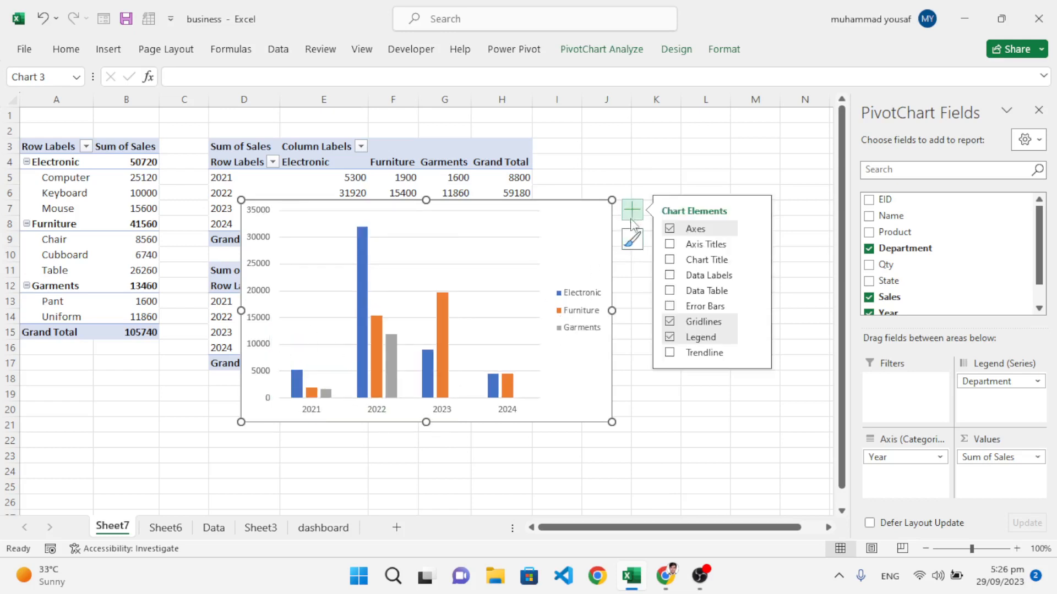
left_click(670, 322)
left_click(670, 337)
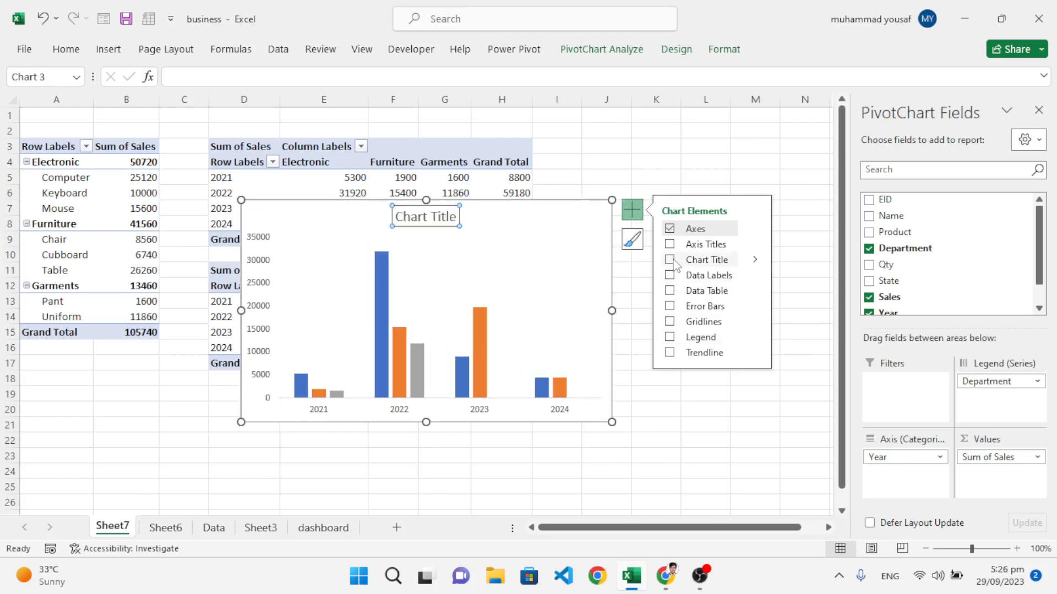
Add a chart title reading "Sales" to the column chart and place it in the chart's upper-left corner.
left_click(670, 261)
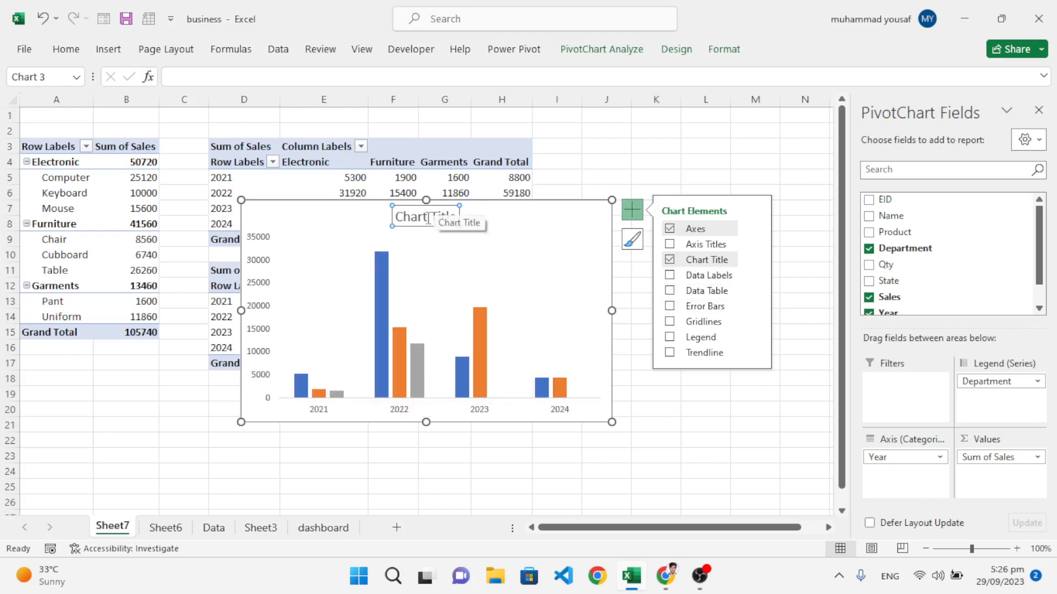
left_click_drag(422, 226, 286, 220)
triple_click(287, 217)
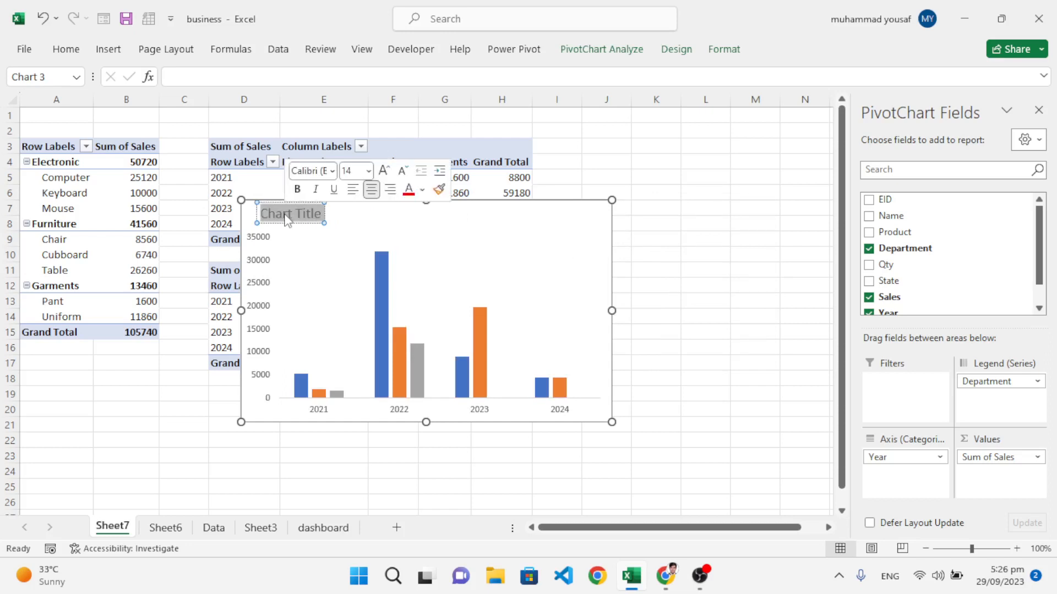
type("Sales")
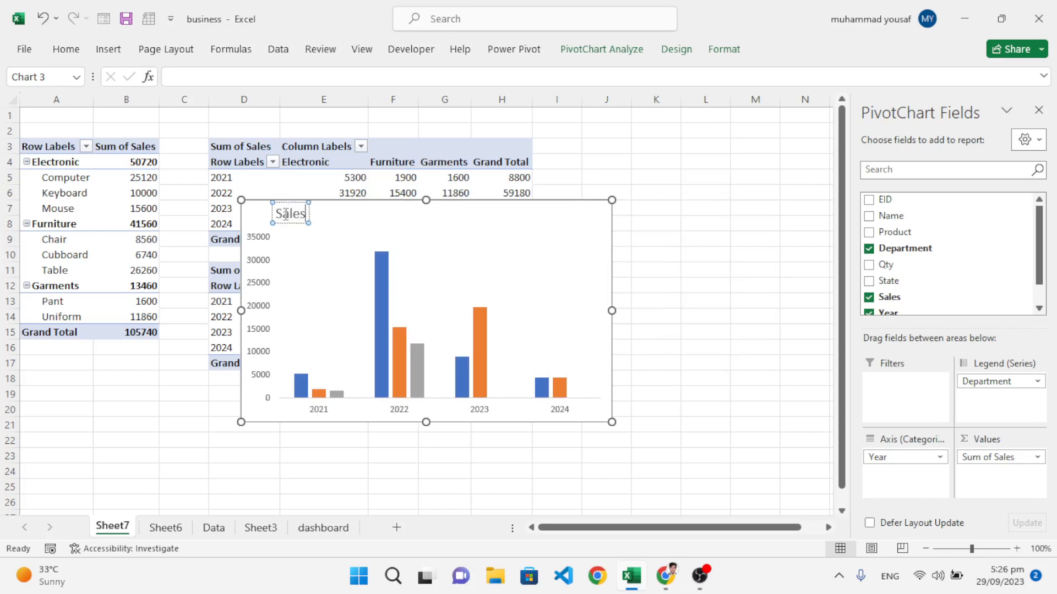
left_click(712, 255)
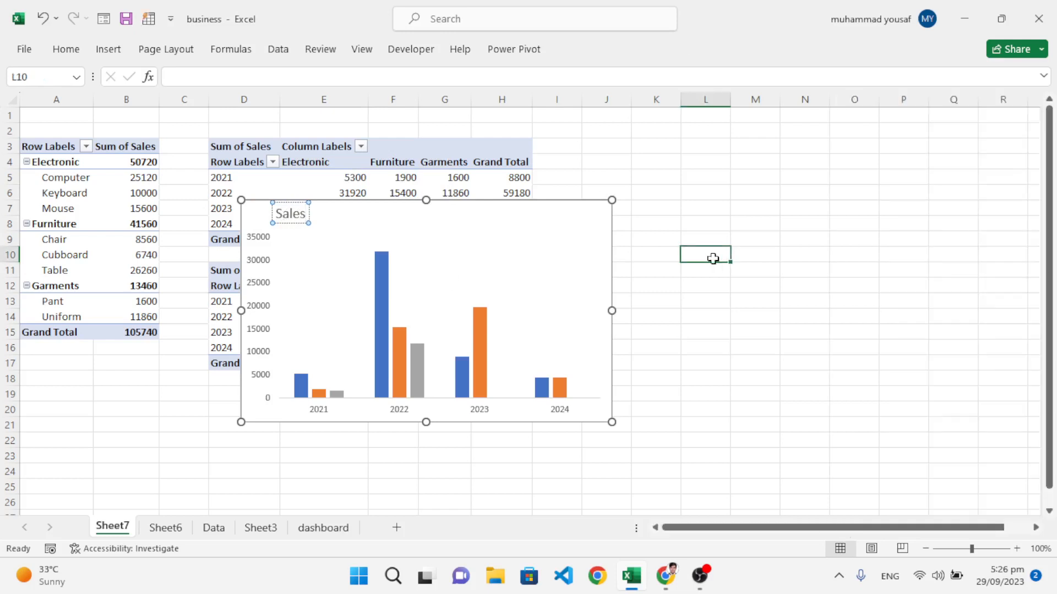
Shrink the Sales column chart and move it to Sheet6, aligned beneath the line chart at matching width.
left_click(600, 403)
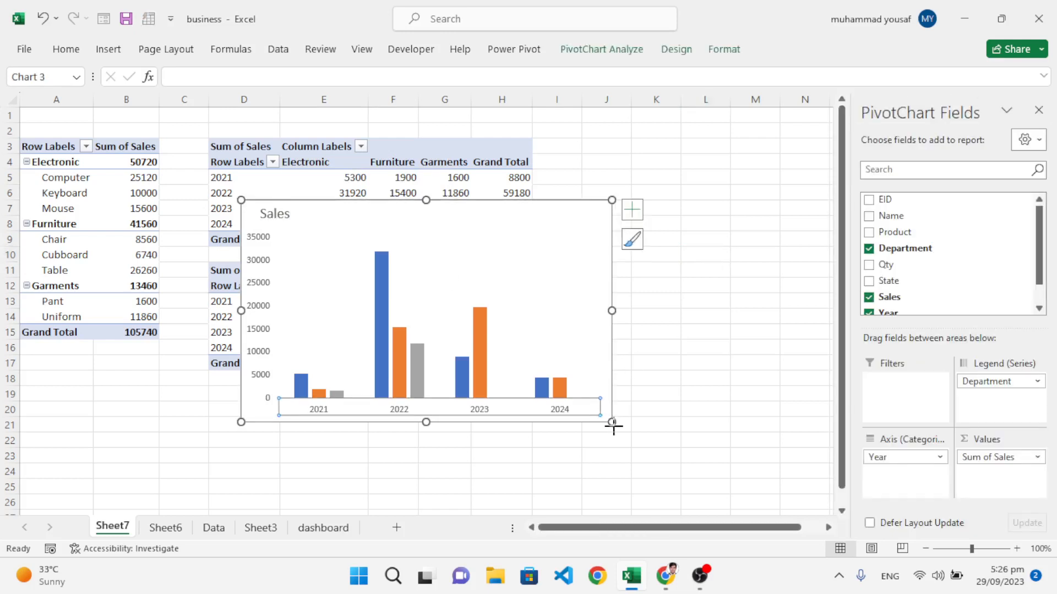
left_click_drag(613, 427, 545, 366)
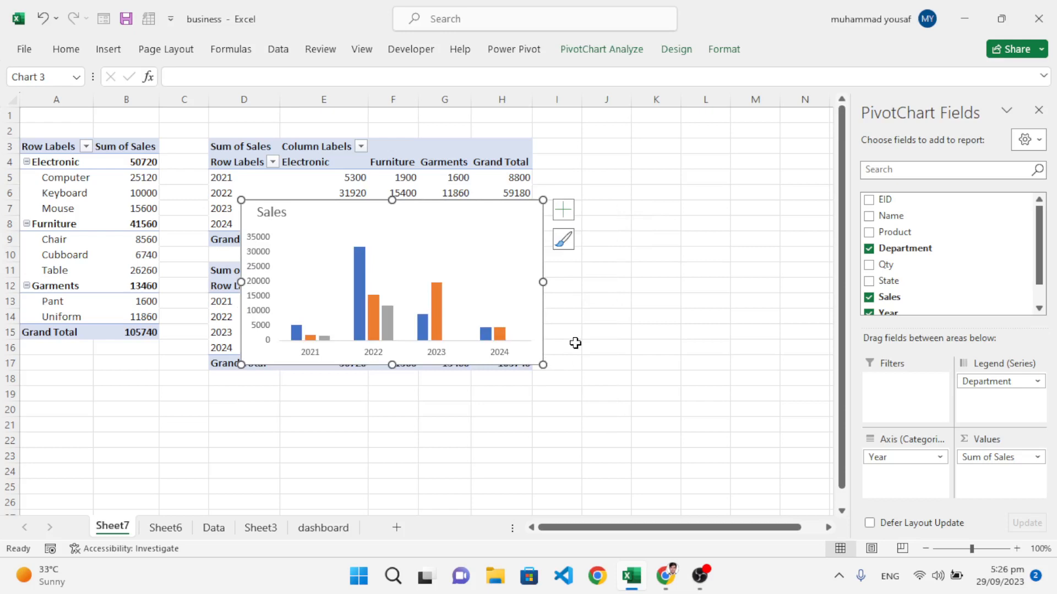
key("ctrl+x")
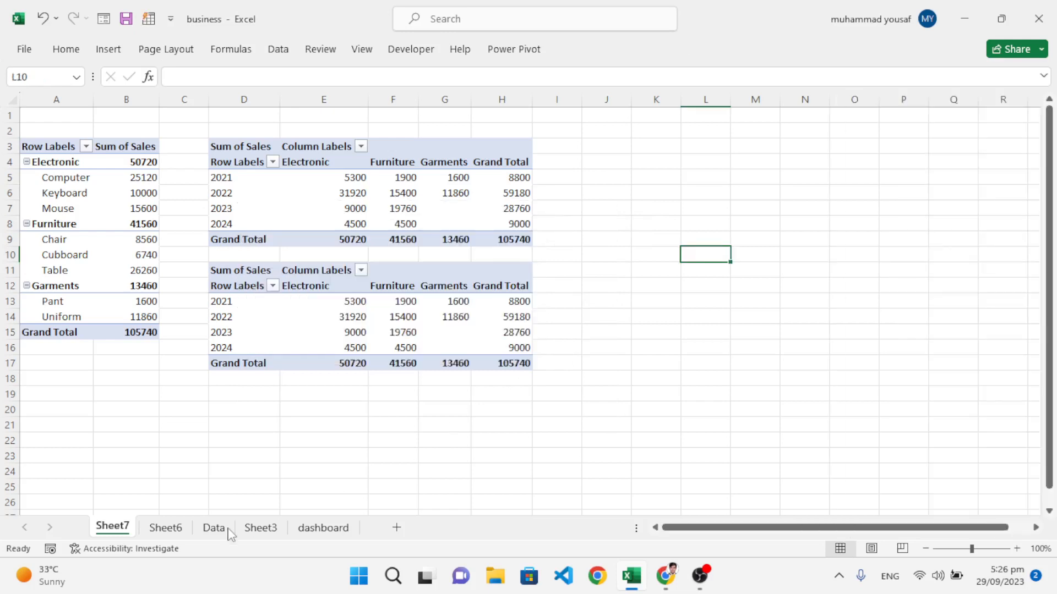
left_click(164, 532)
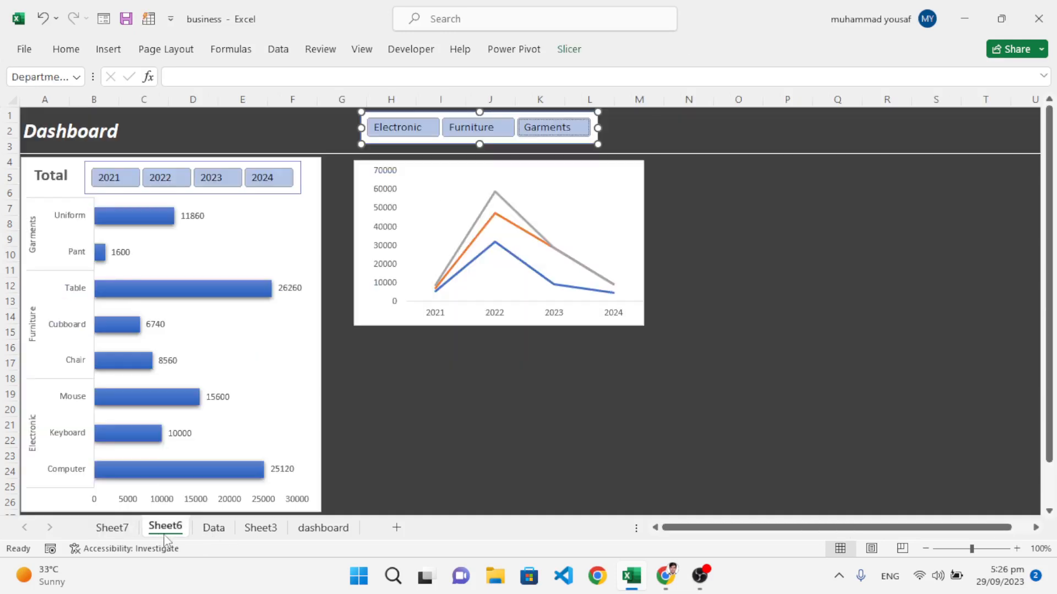
left_click(392, 369)
key("ctrl+v")
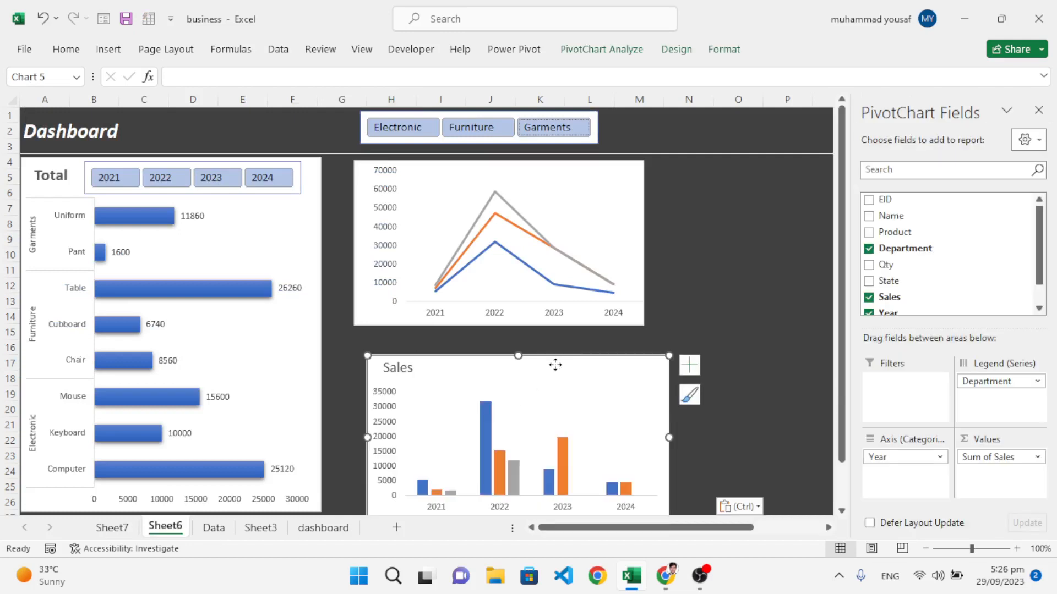
left_click_drag(555, 365, 541, 350)
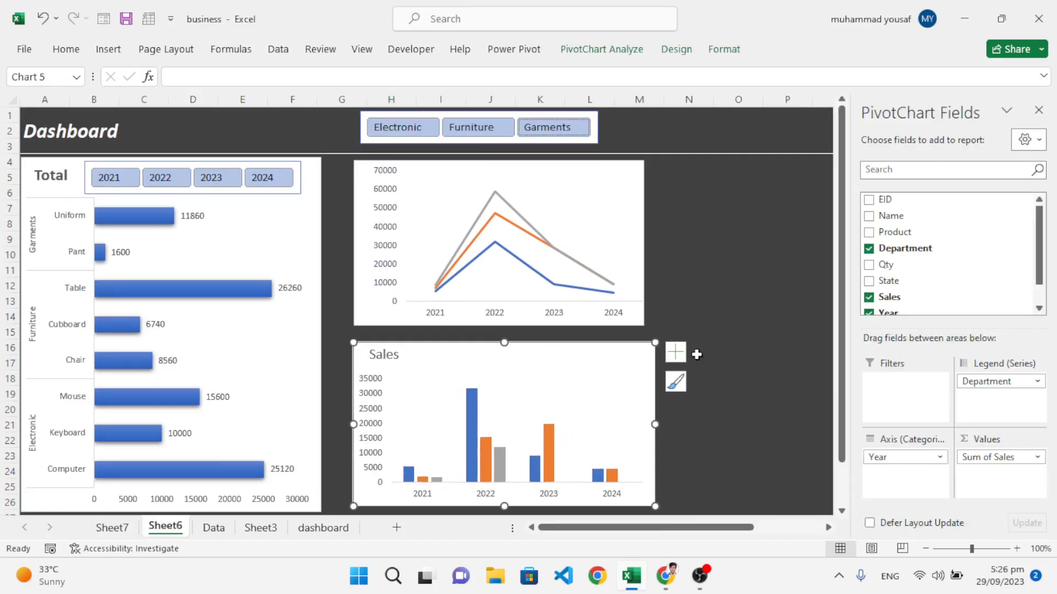
left_click_drag(655, 425, 642, 422)
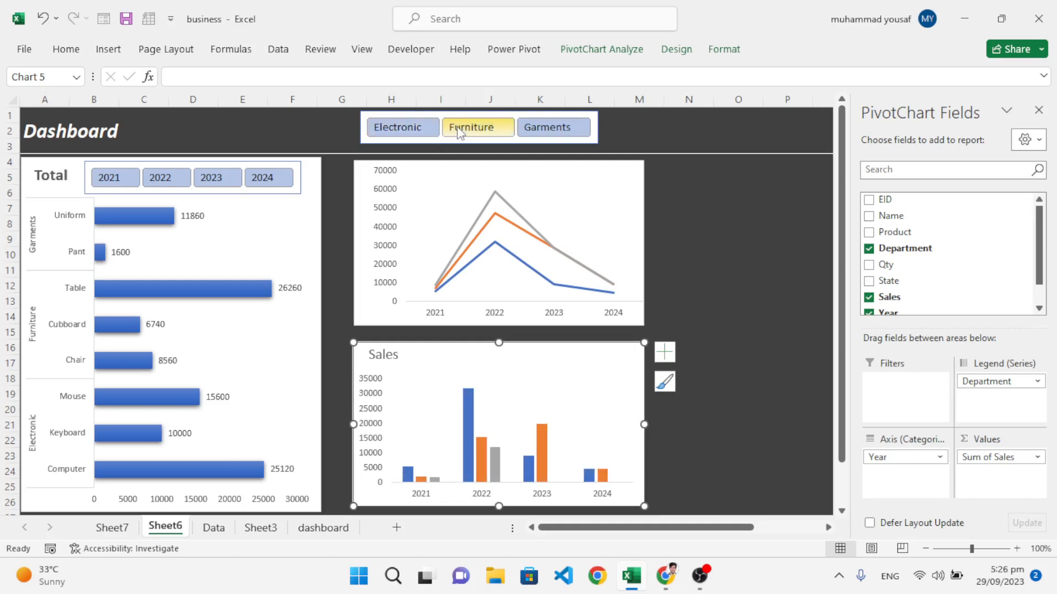
Connect the Department slicer to PivotTable11 as well as PivotTable10, and test it by filtering to Furniture and reselecting all departments.
right_click(590, 146)
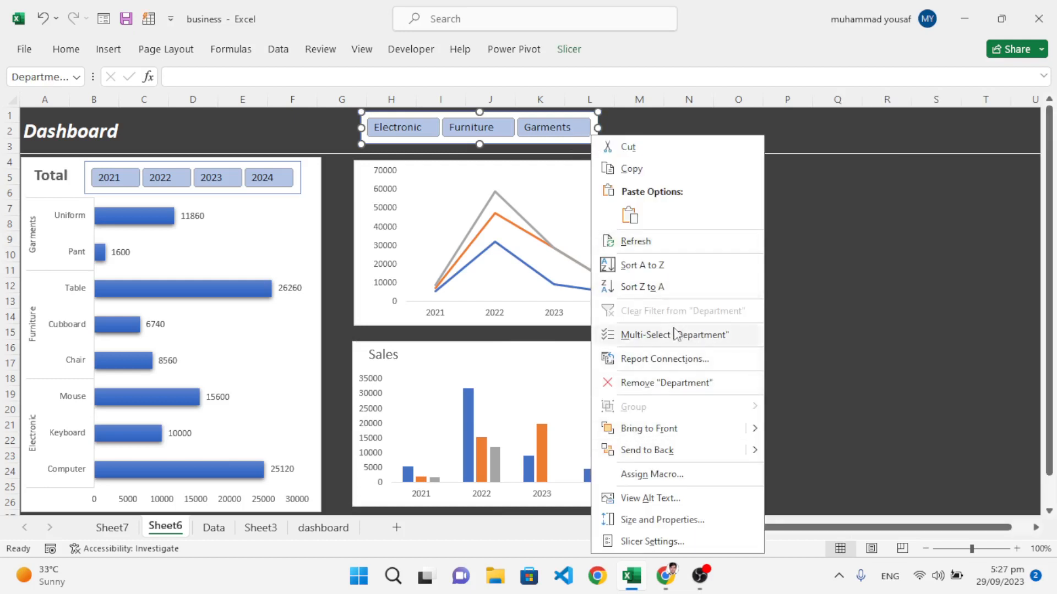
left_click(655, 361)
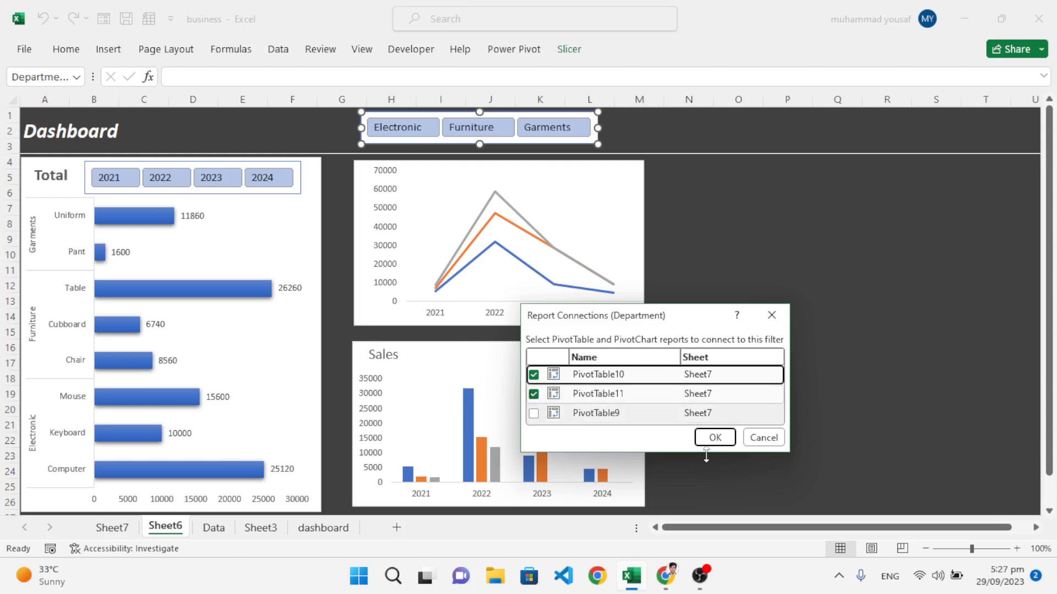
left_click(711, 438)
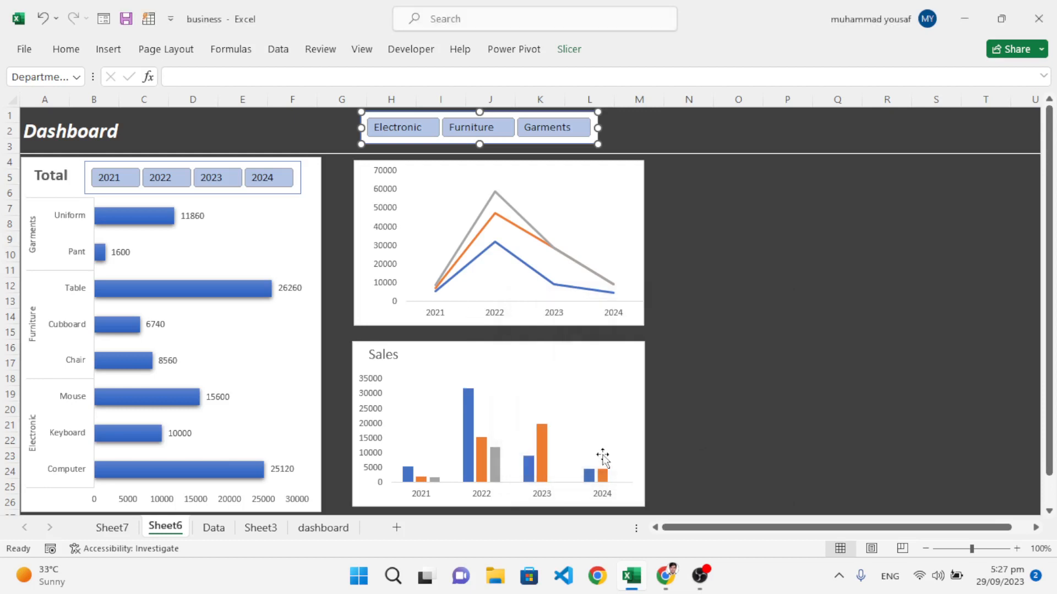
left_click(472, 127)
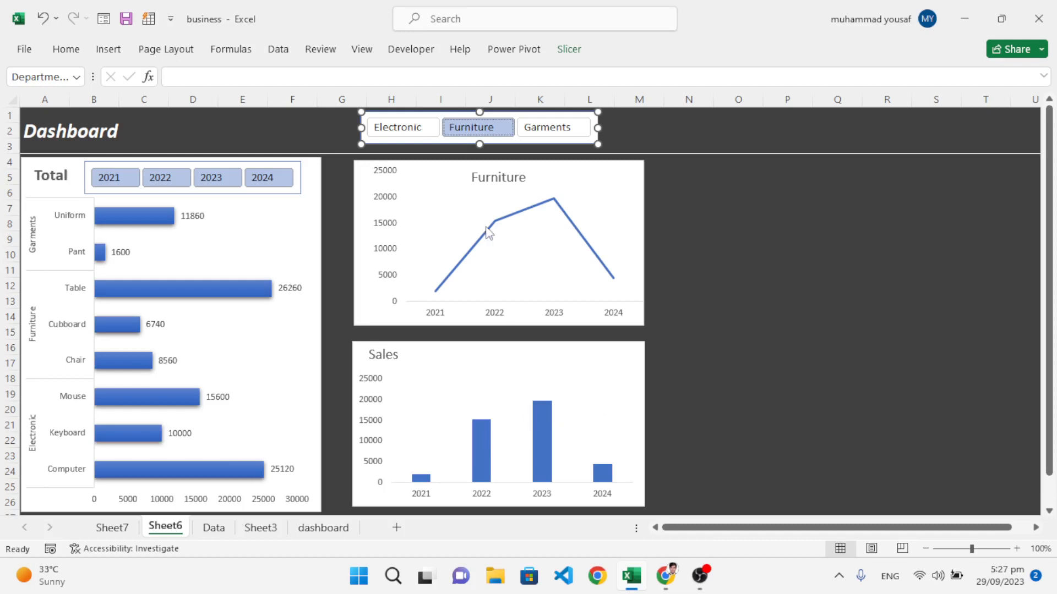
left_click_drag(412, 128, 547, 127)
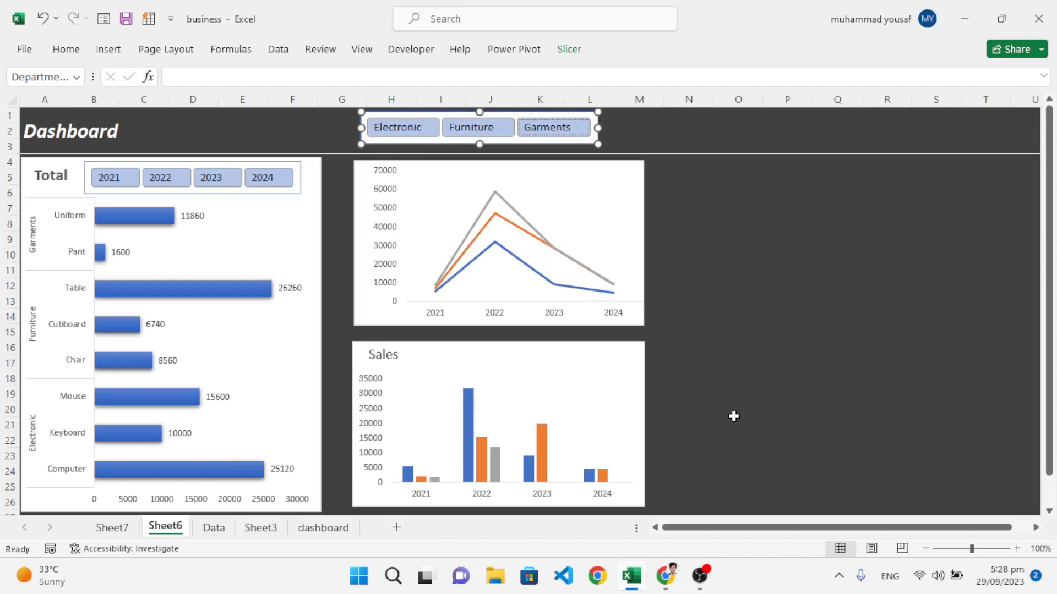
Duplicate the Year by Department PivotTable at D11 on Sheet7 to cell J11.
left_click(132, 528)
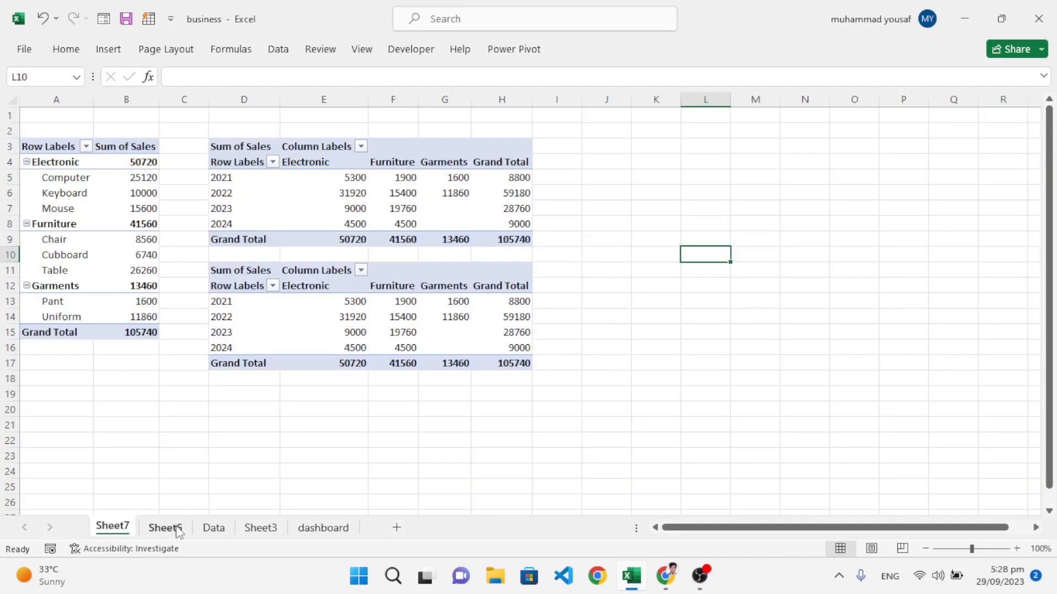
left_click(397, 316)
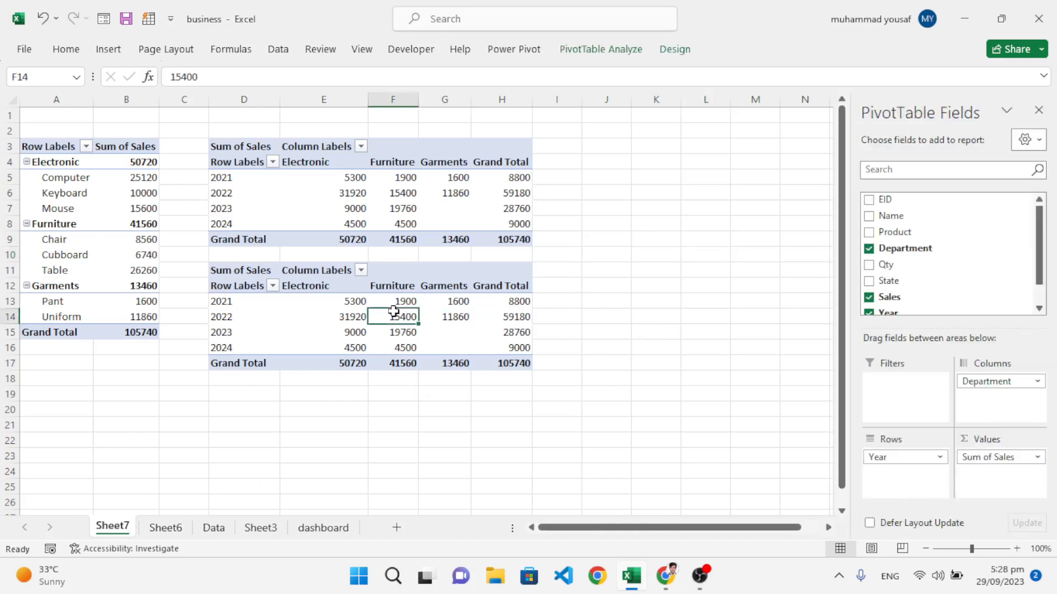
key("ctrl+a")
key("ctrl+c")
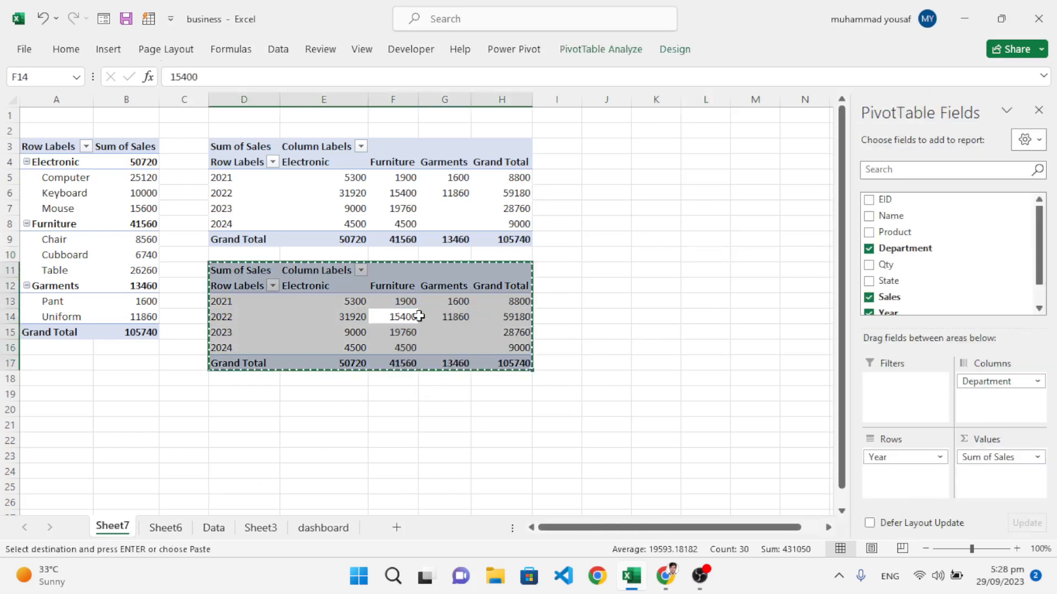
left_click(573, 273)
left_click(590, 273)
key("ctrl+v")
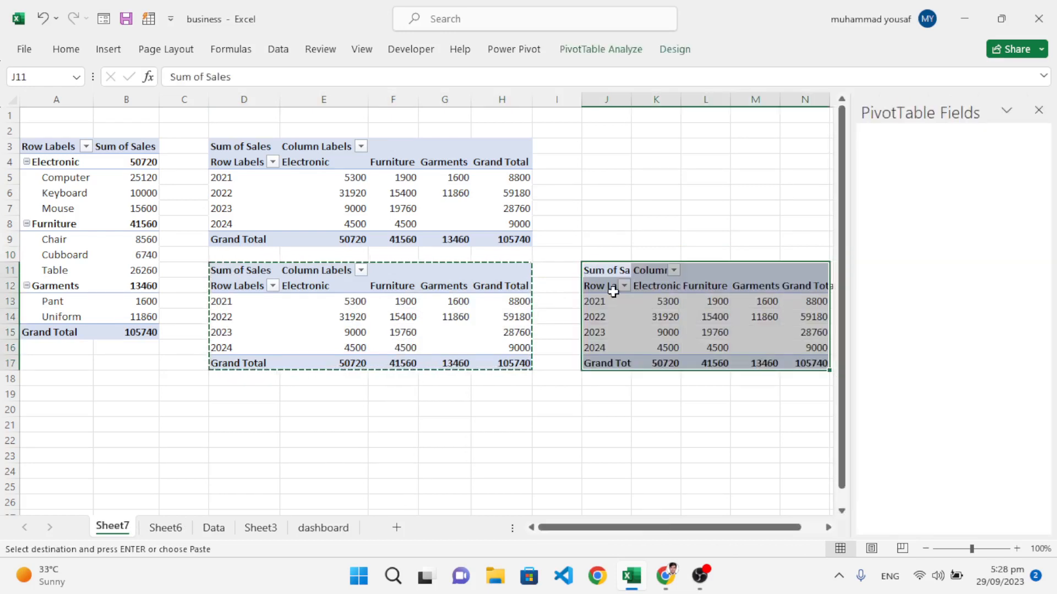
Replace Year with State as the row field of the PivotTable at J11 and remove Department from its columns.
left_click_drag(713, 532, 740, 533)
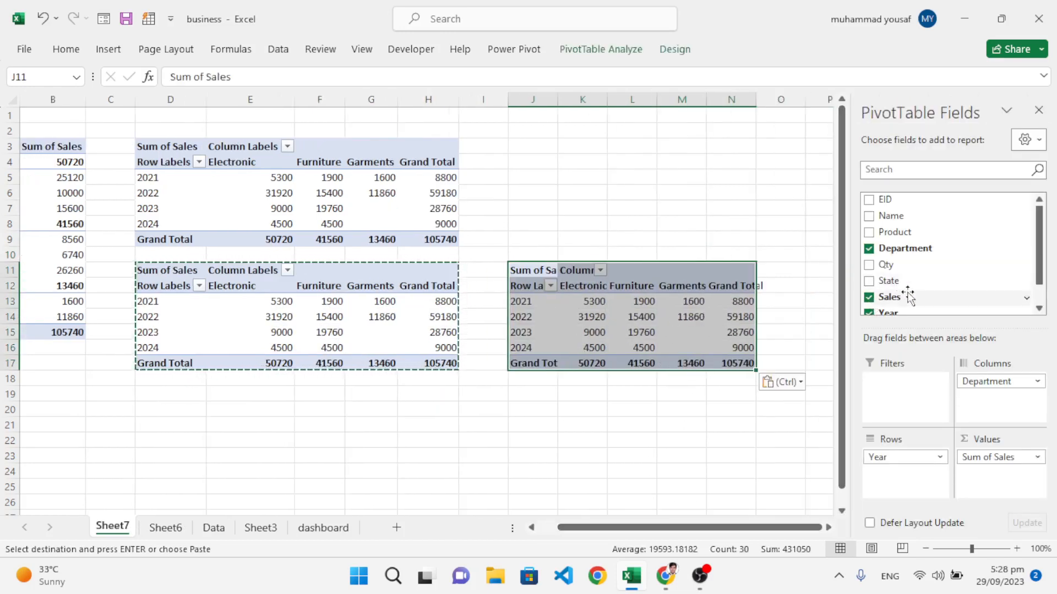
left_click_drag(880, 465, 749, 474)
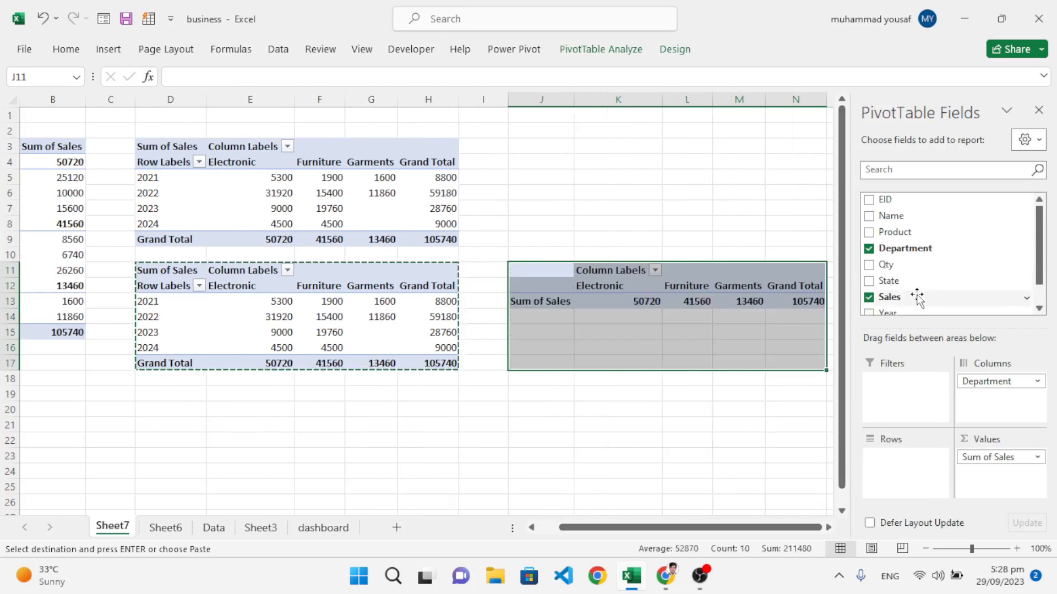
left_click_drag(906, 280, 902, 461)
left_click_drag(988, 382, 762, 434)
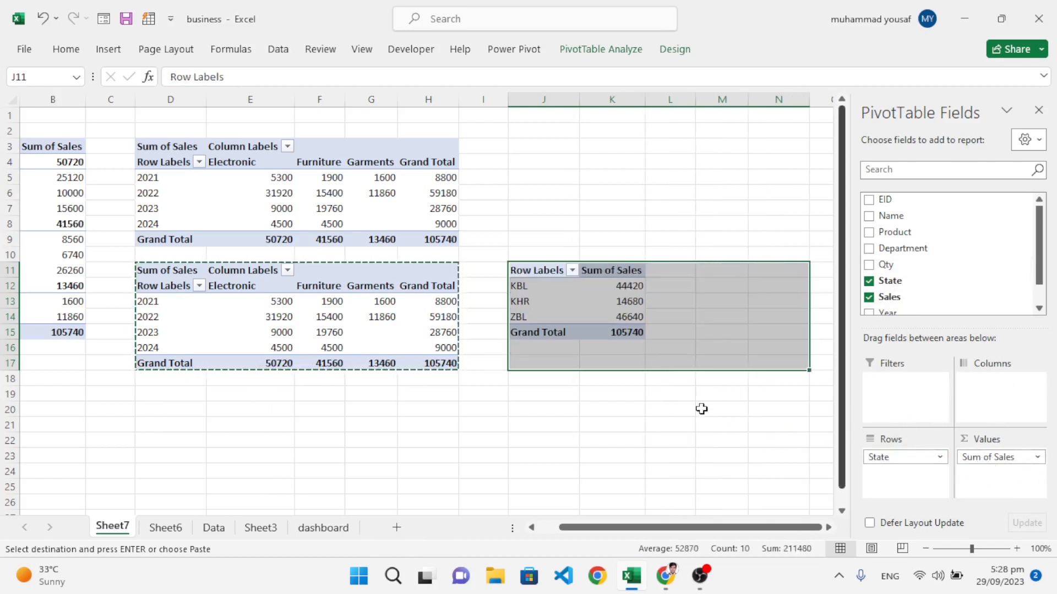
left_click(668, 379)
left_click(609, 317)
left_click(722, 405)
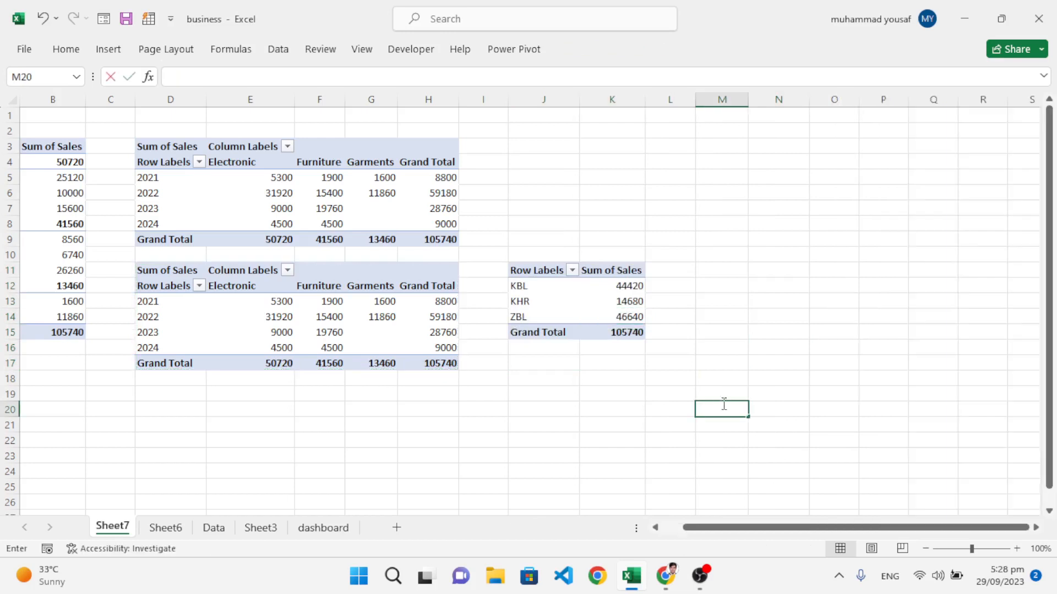
Insert a Clustered Column PivotChart from the State sales PivotTable at J11.
left_click(622, 302)
left_click(601, 49)
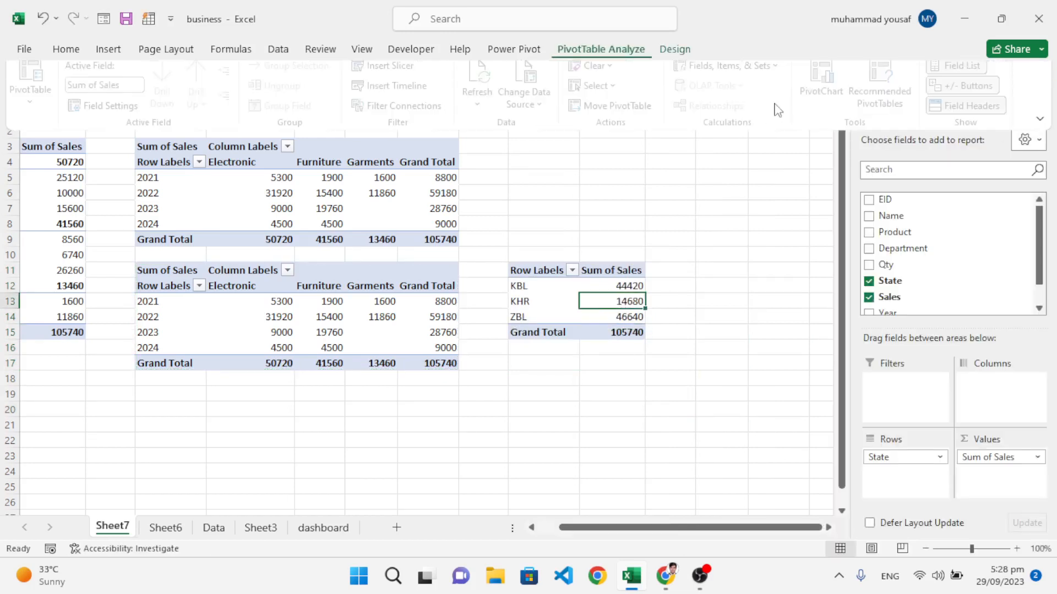
left_click(806, 99)
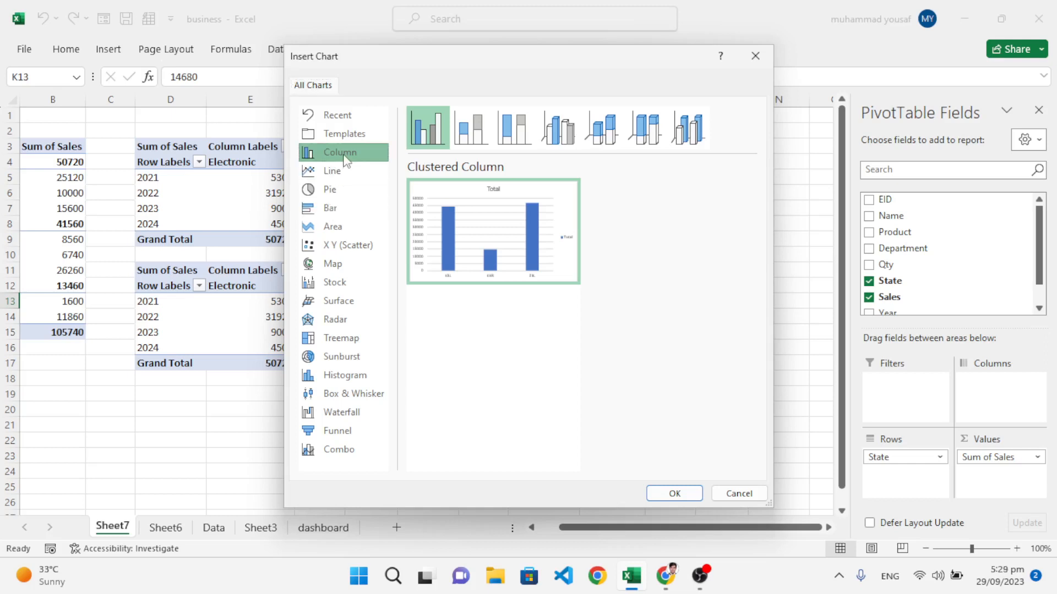
mouse_move(513, 252)
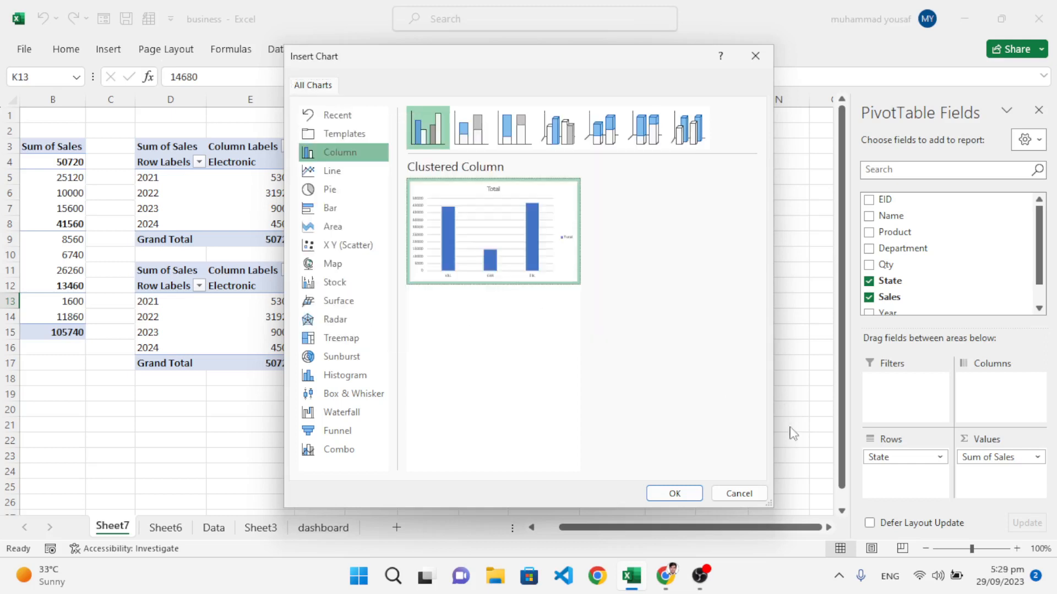
left_click(673, 494)
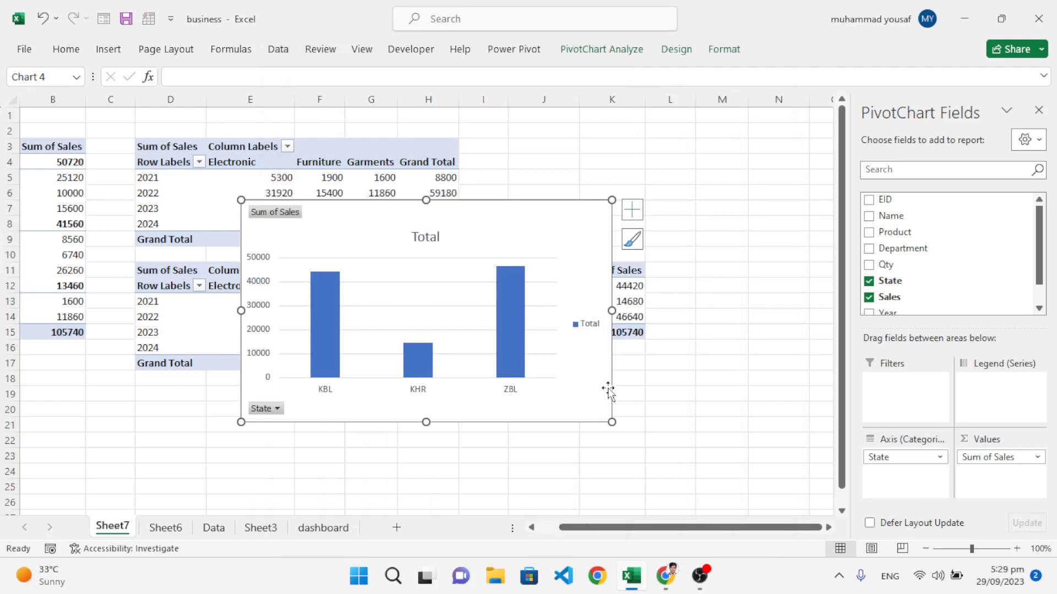
Hide all field buttons on the State sales chart and move its title to the chart's upper-left corner.
right_click(268, 215)
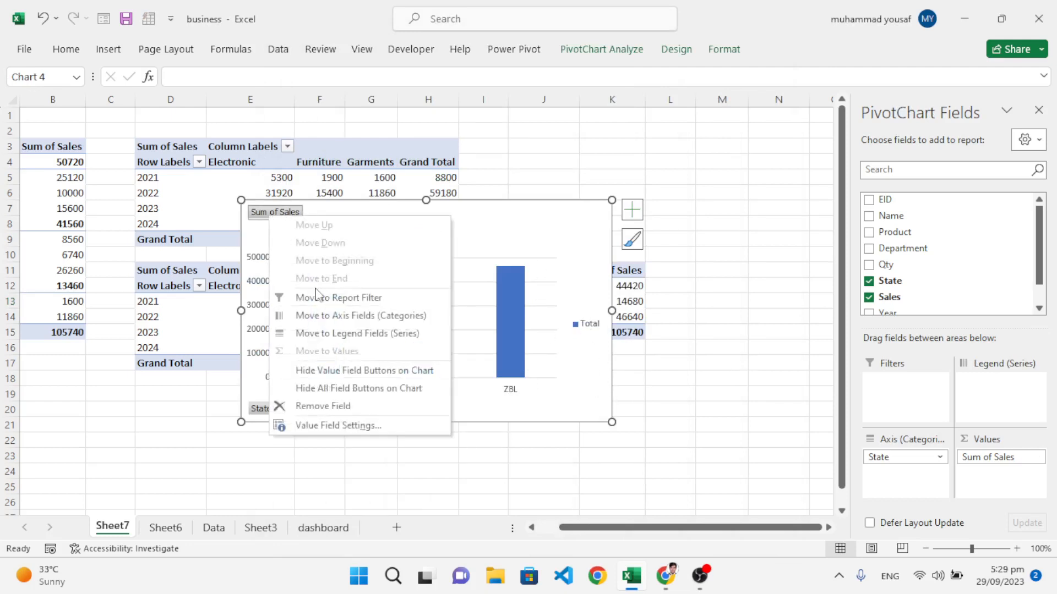
left_click(331, 391)
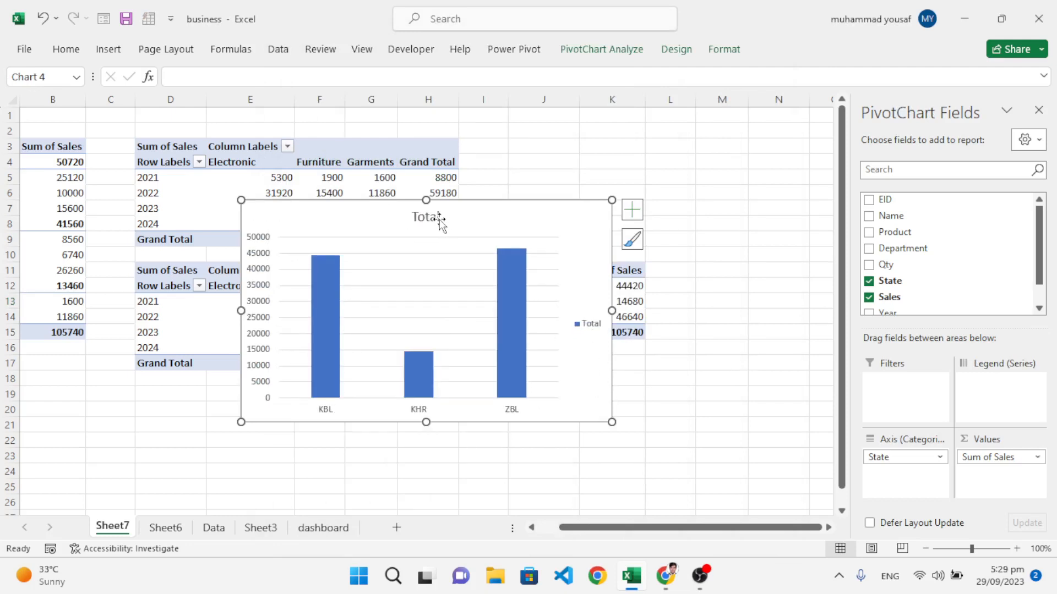
left_click(437, 223)
left_click_drag(434, 225, 363, 229)
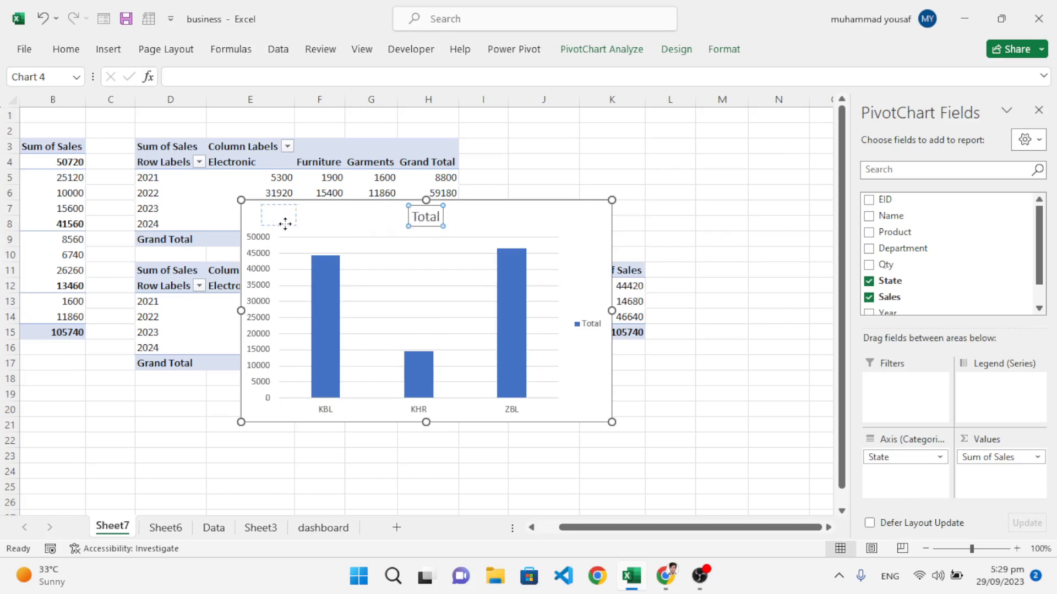
left_click_drag(280, 222, 278, 223)
Shrink the State sales chart and remove its gridlines and legend.
left_click_drag(611, 422, 544, 366)
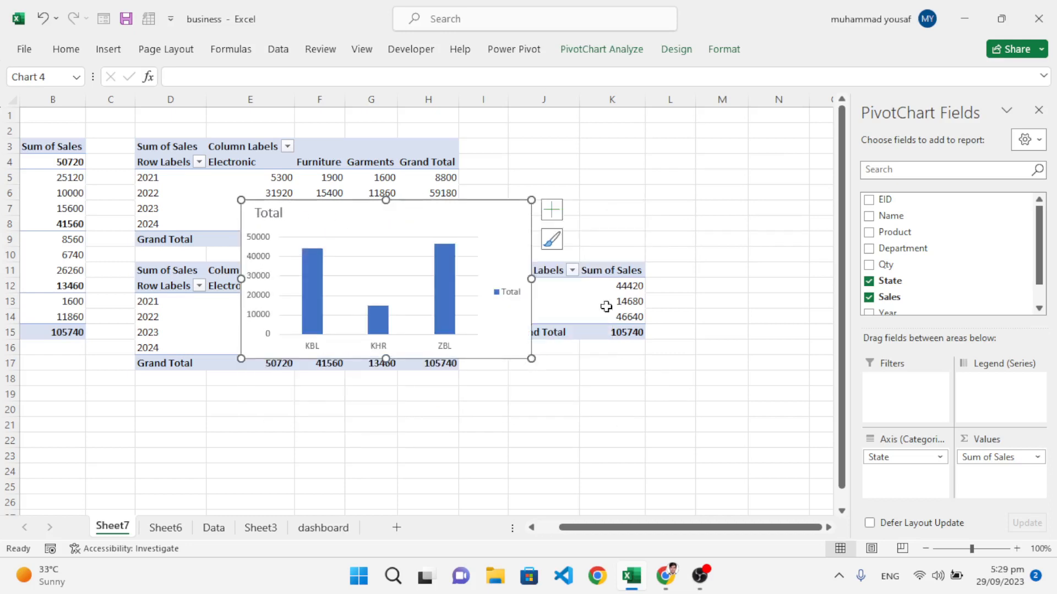
left_click(552, 209)
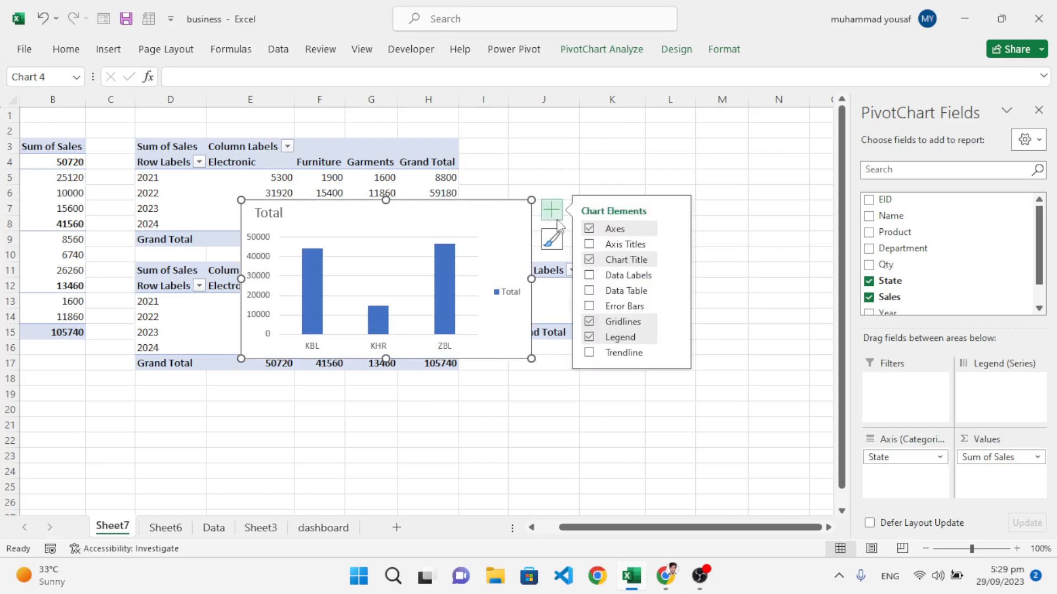
left_click(589, 321)
left_click(589, 337)
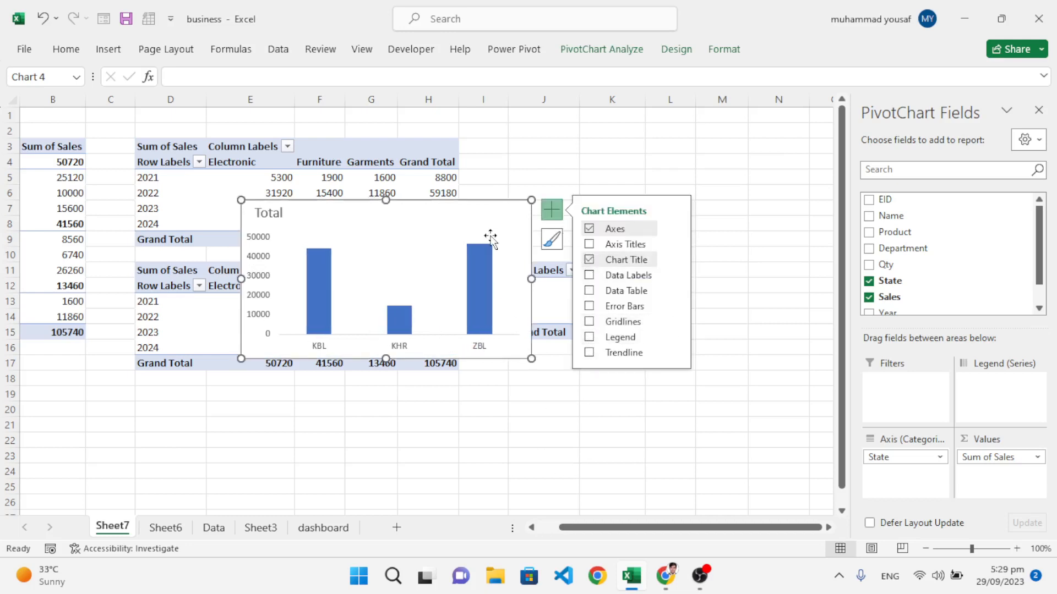
Move the State sales chart from Sheet7 to Sheet6, placing it beside the line chart and level with its upper edge.
key("ctrl+x")
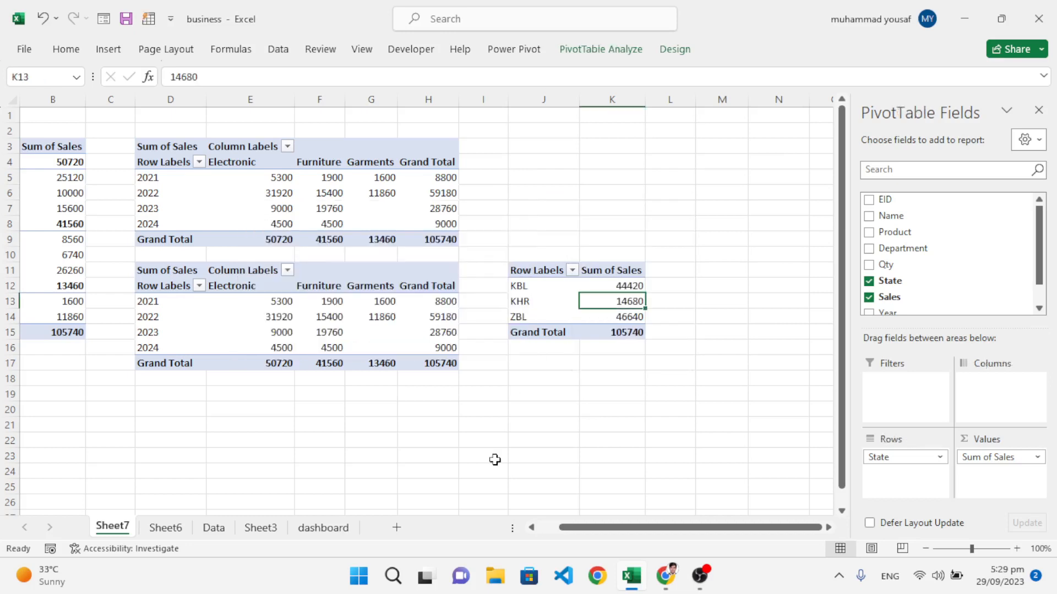
left_click(160, 533)
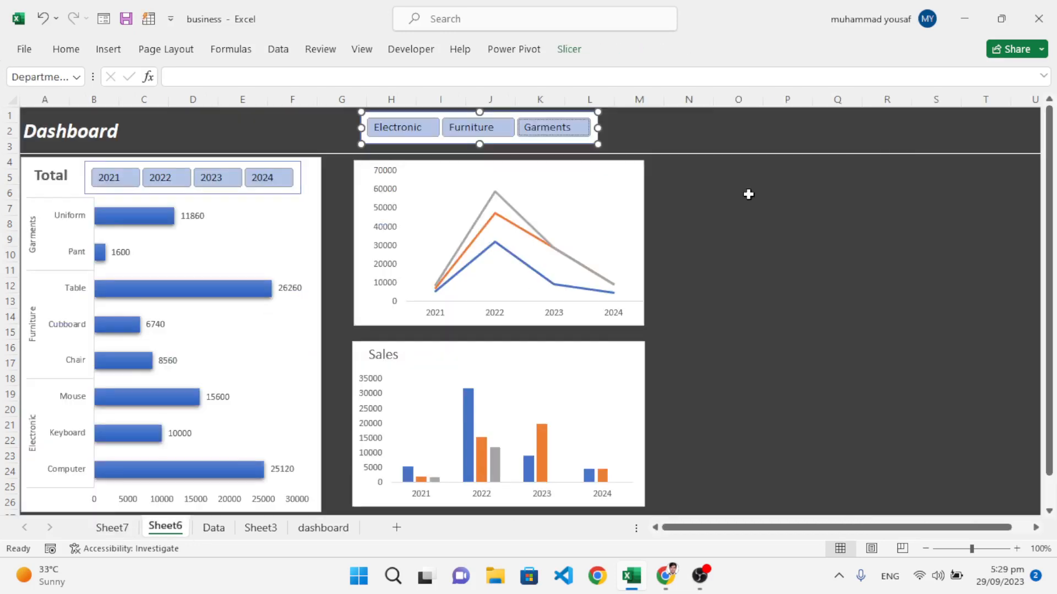
left_click(712, 179)
key("ctrl+v")
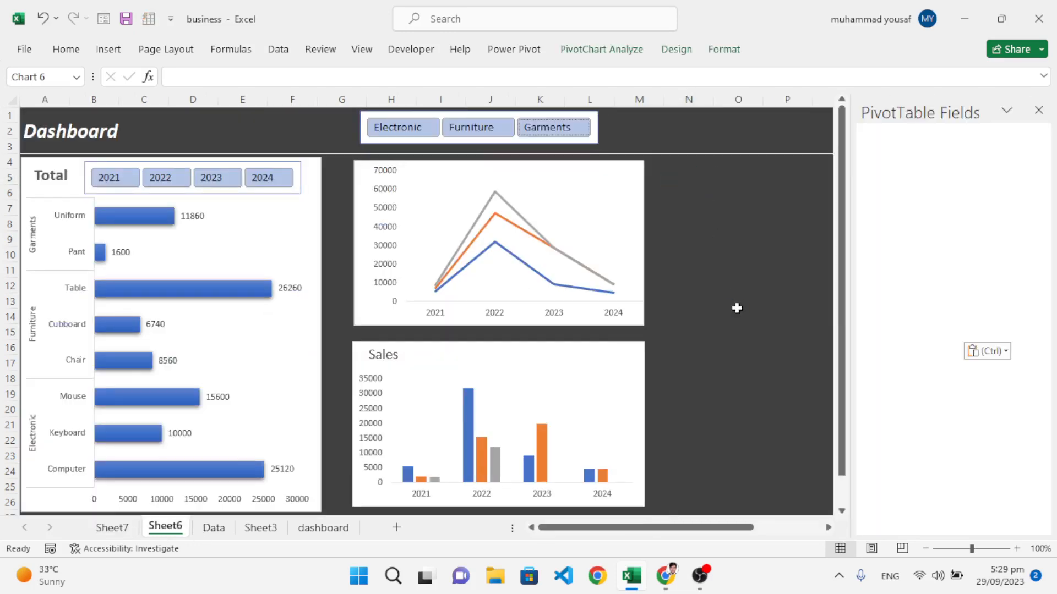
left_click_drag(767, 188, 760, 180)
left_click(746, 395)
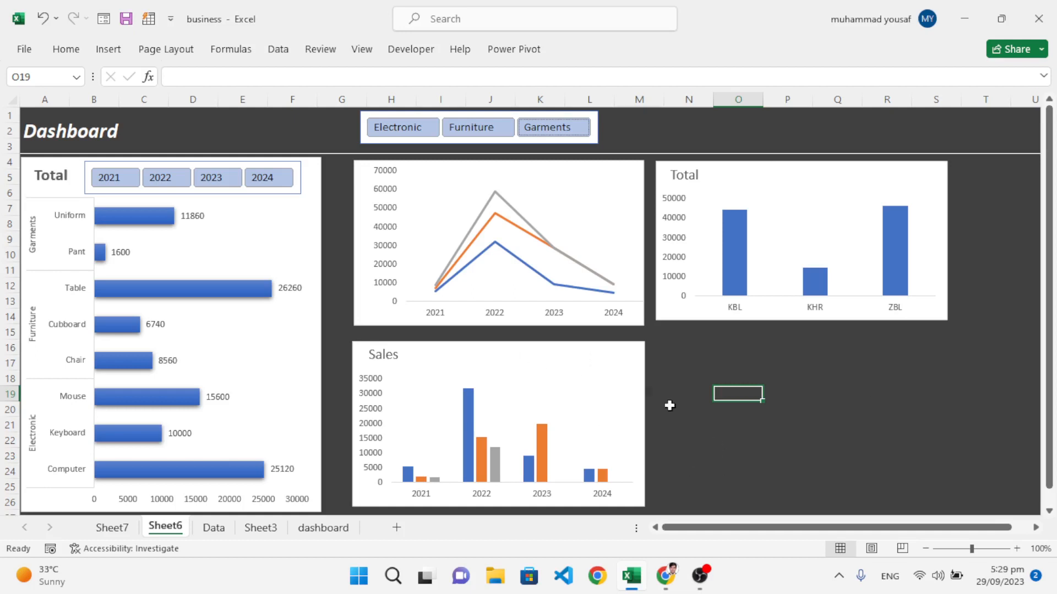
Shift the line, Sales column and State charts rightward together, and move the State chart slightly farther from the line chart.
left_click_drag(737, 471, 595, 270)
left_click(633, 320)
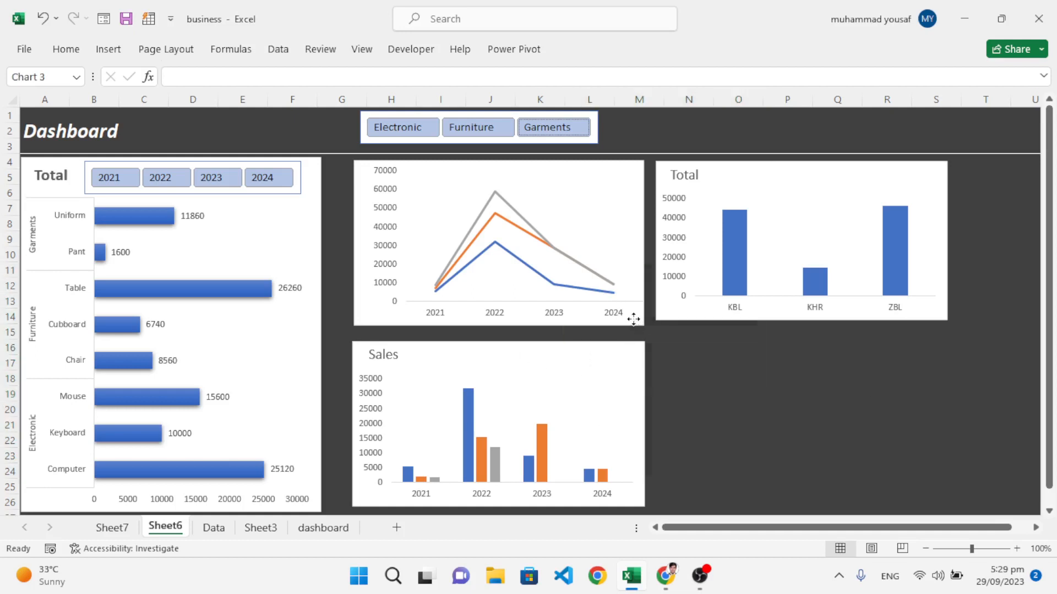
left_click(629, 361, "ctrl")
left_click(667, 316, "ctrl")
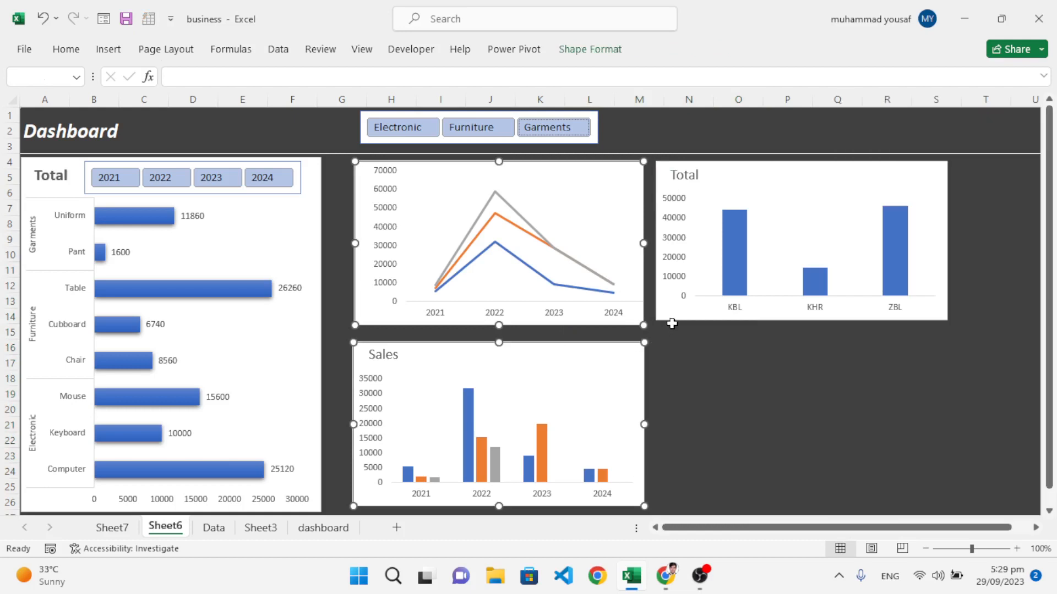
left_click_drag(706, 315, 749, 316)
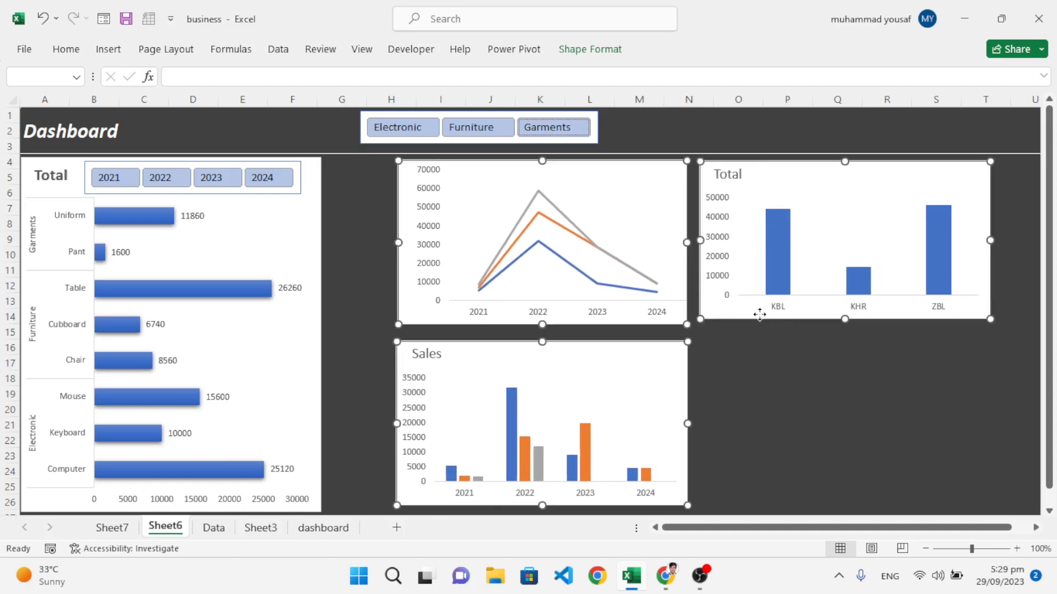
left_click(759, 359)
left_click(757, 312)
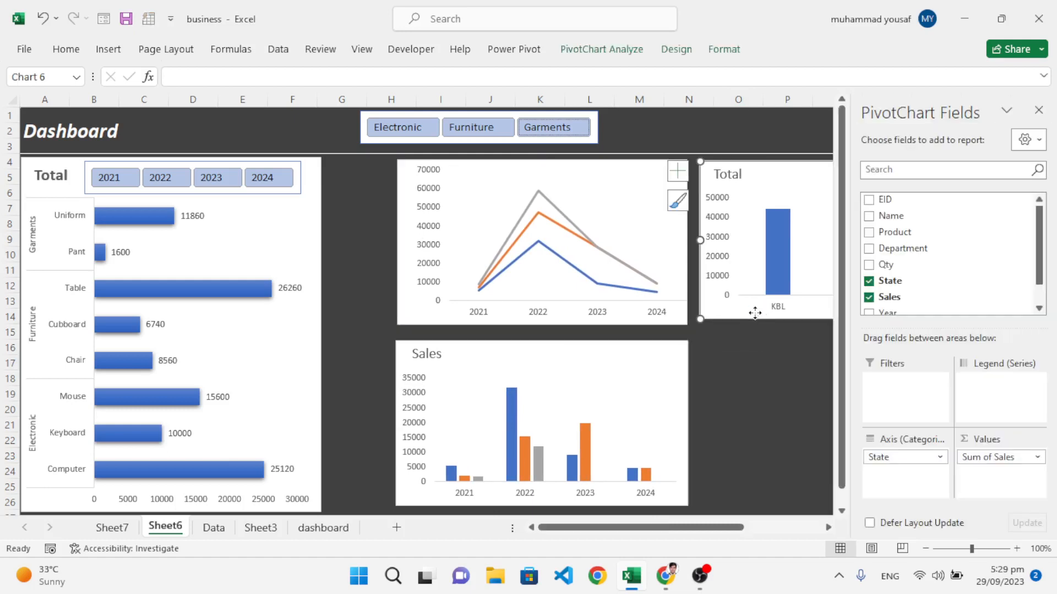
left_click_drag(759, 311, 778, 313)
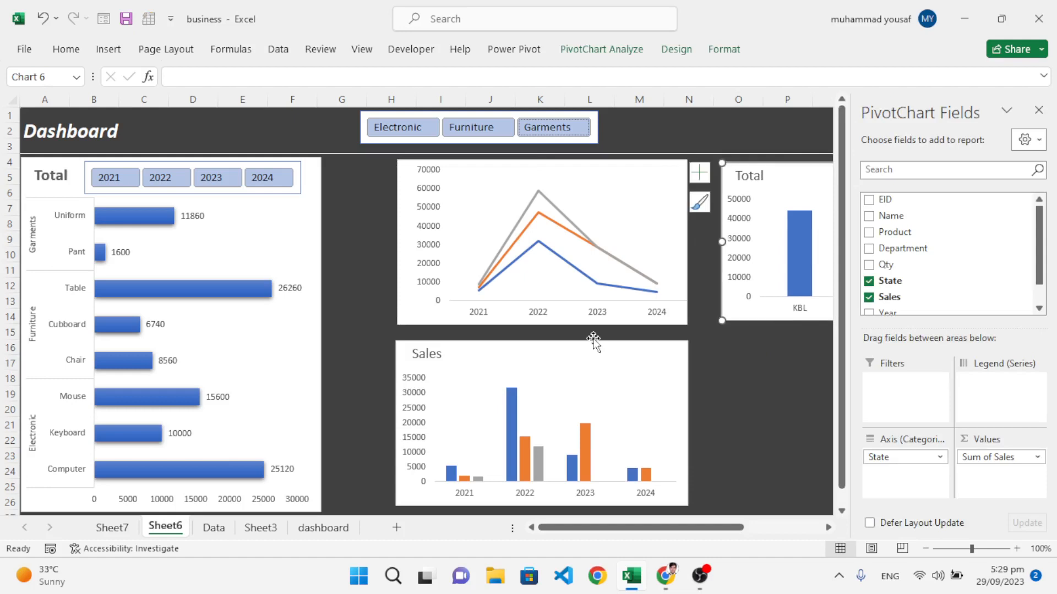
Shift the horizontal bar chart slightly rightward and reposition the Year slicer beside its Total title.
left_click(305, 322)
left_click_drag(311, 327, 346, 328)
left_click(278, 193)
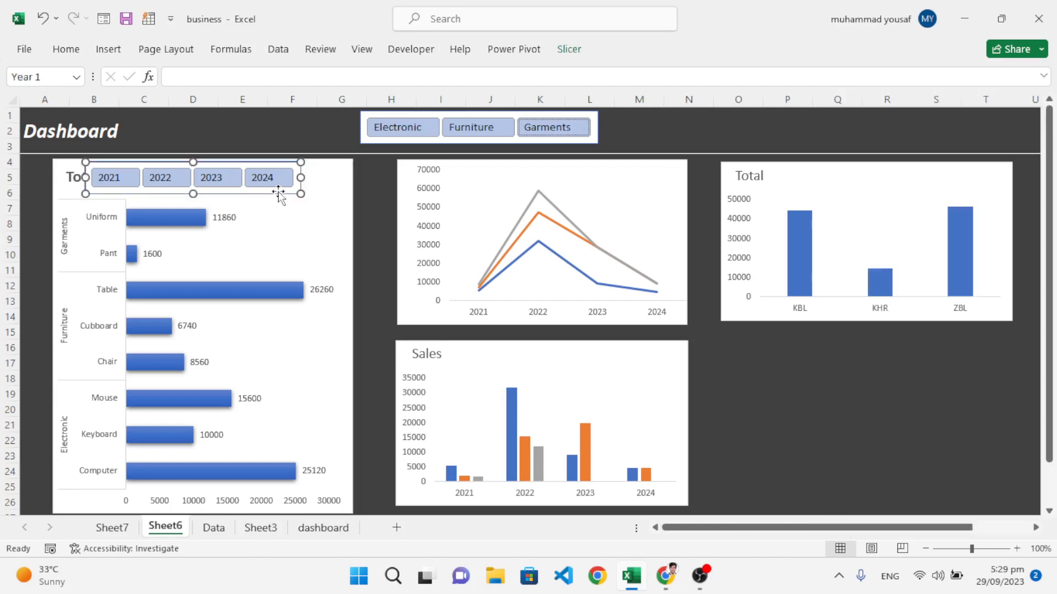
left_click_drag(278, 192, 311, 191)
Insert a State slicer for the State column chart.
left_click(946, 179)
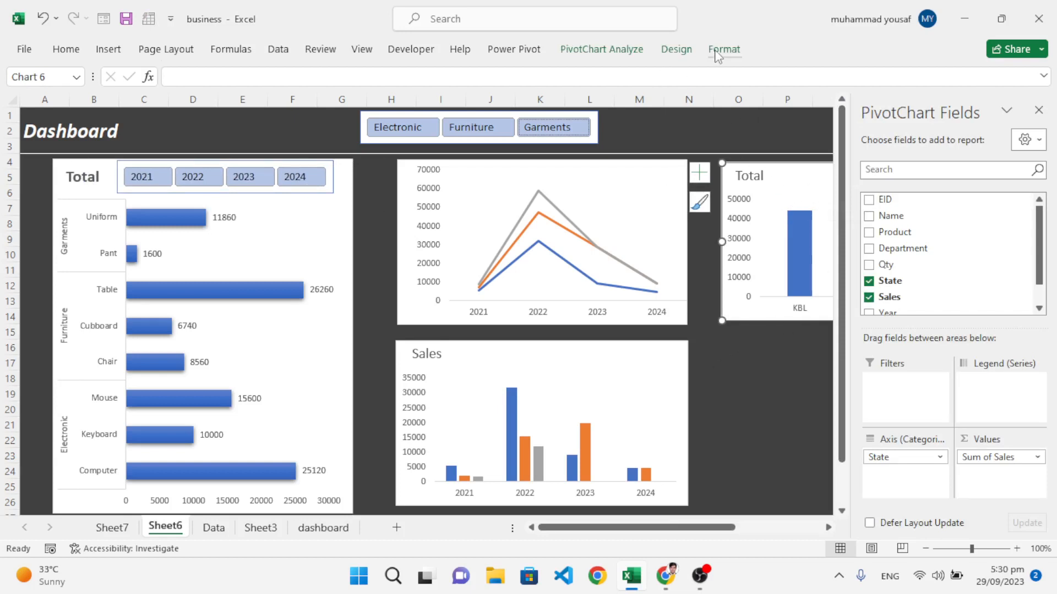
left_click(640, 55)
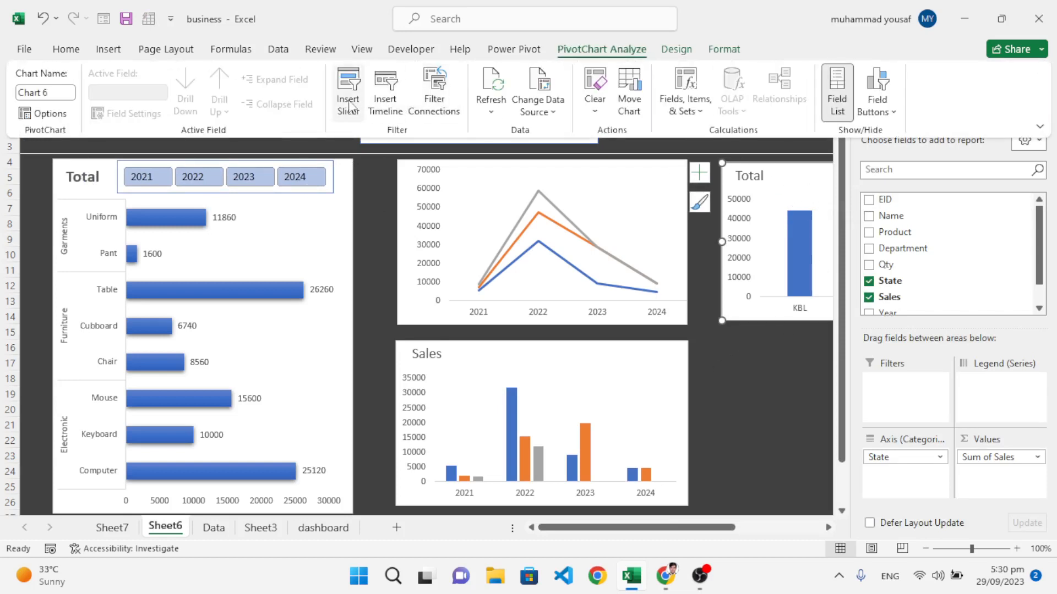
left_click(349, 91)
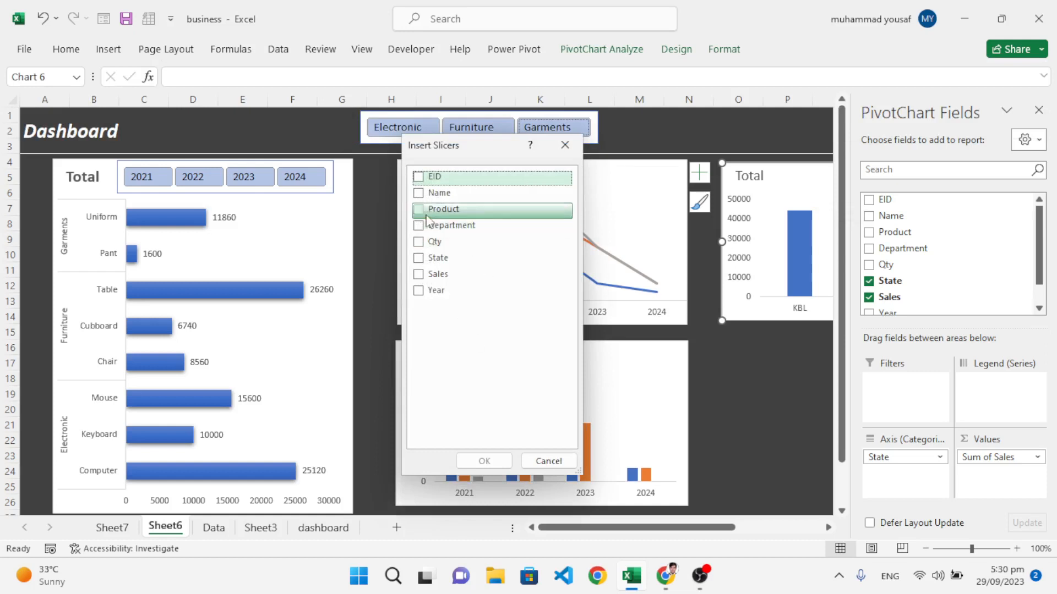
left_click(419, 258)
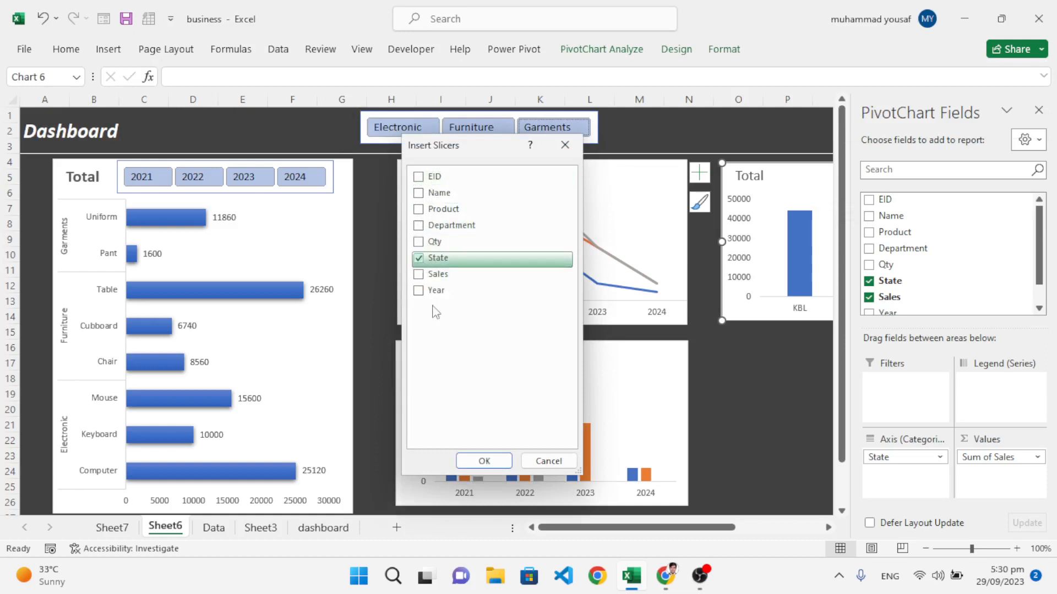
left_click(483, 461)
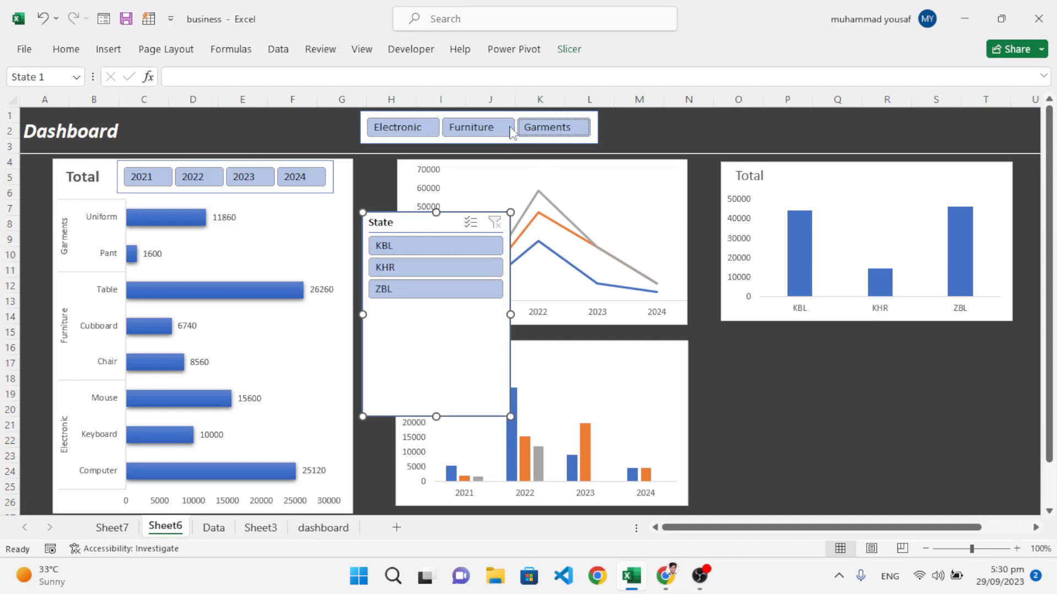
Arrange the State slicer's buttons in 3 columns and reduce the slicer's height.
left_click(567, 47)
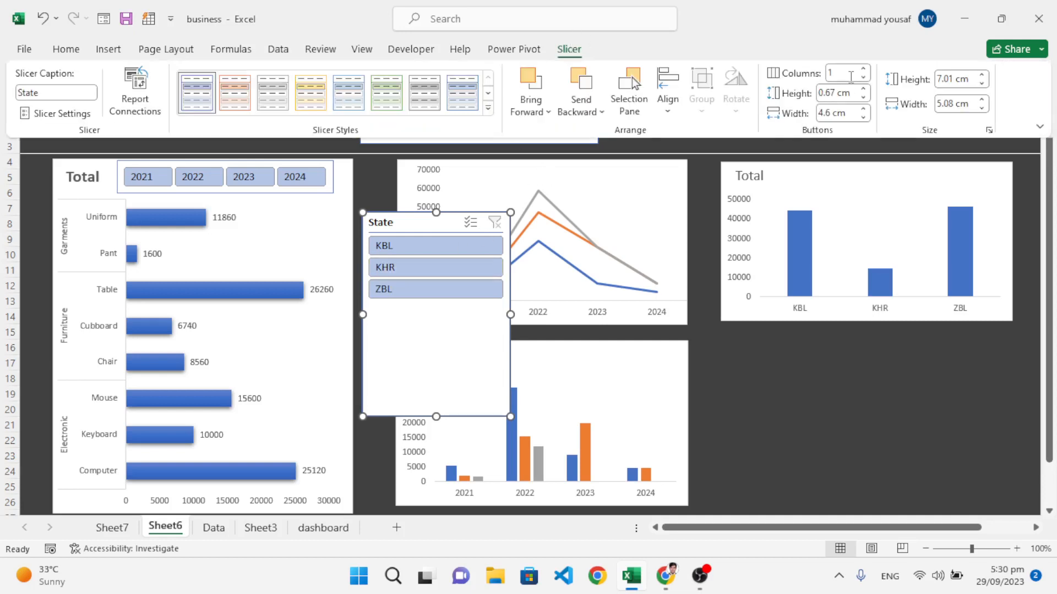
left_click(863, 69)
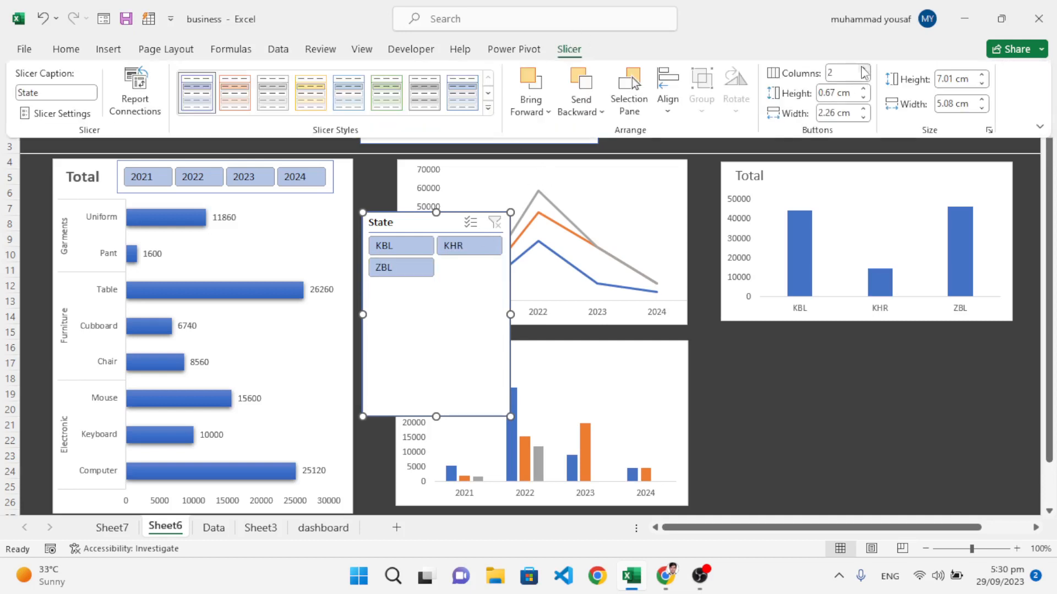
left_click(863, 69)
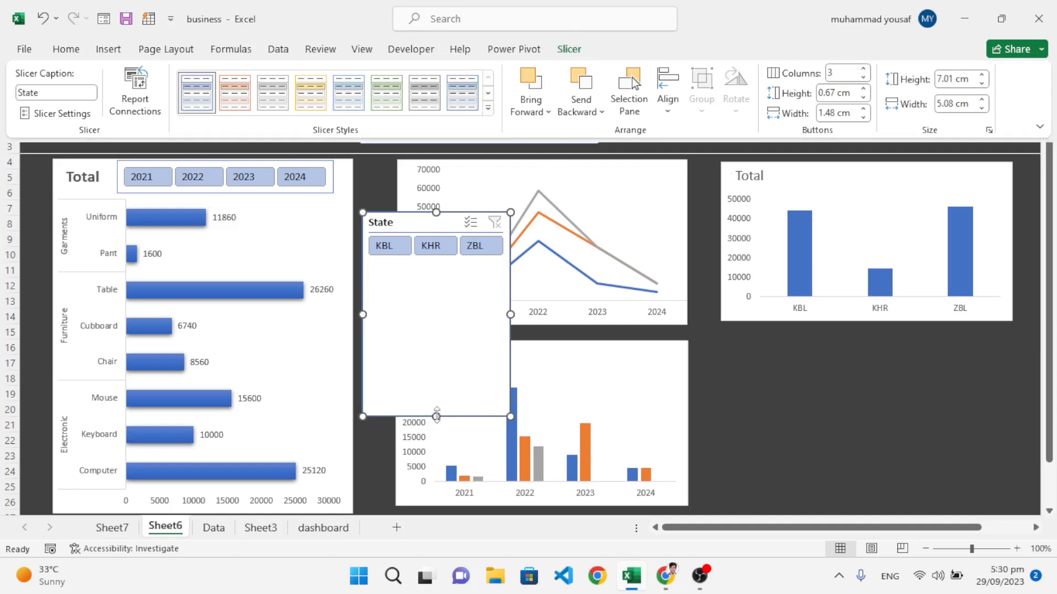
left_click_drag(436, 416, 436, 269)
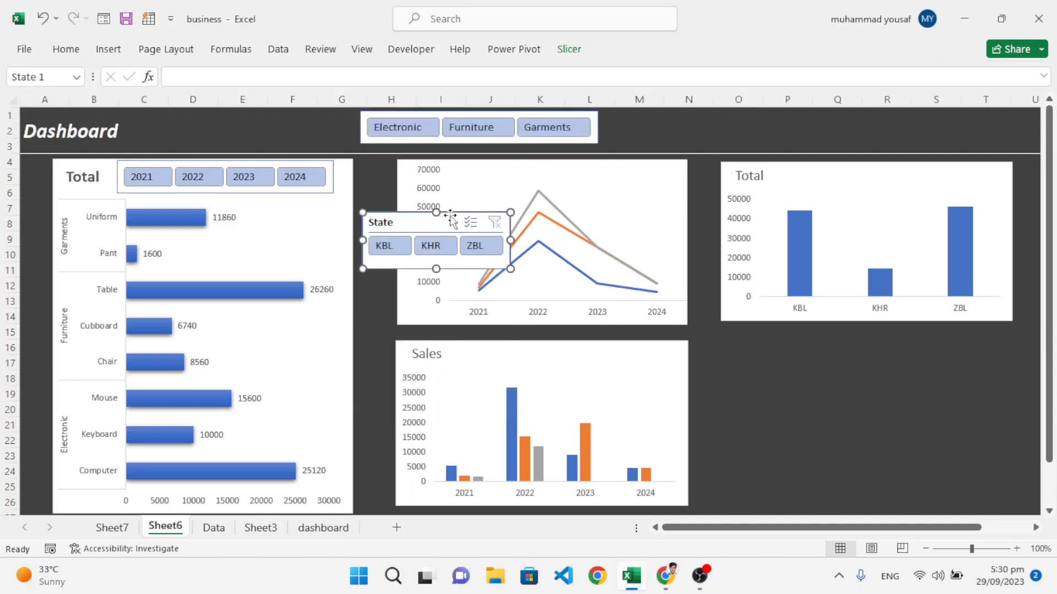
Hide the State slicer's header, fit its height to the button row, and place it in the dashboard header above the State chart.
right_click(449, 222)
left_click(513, 540)
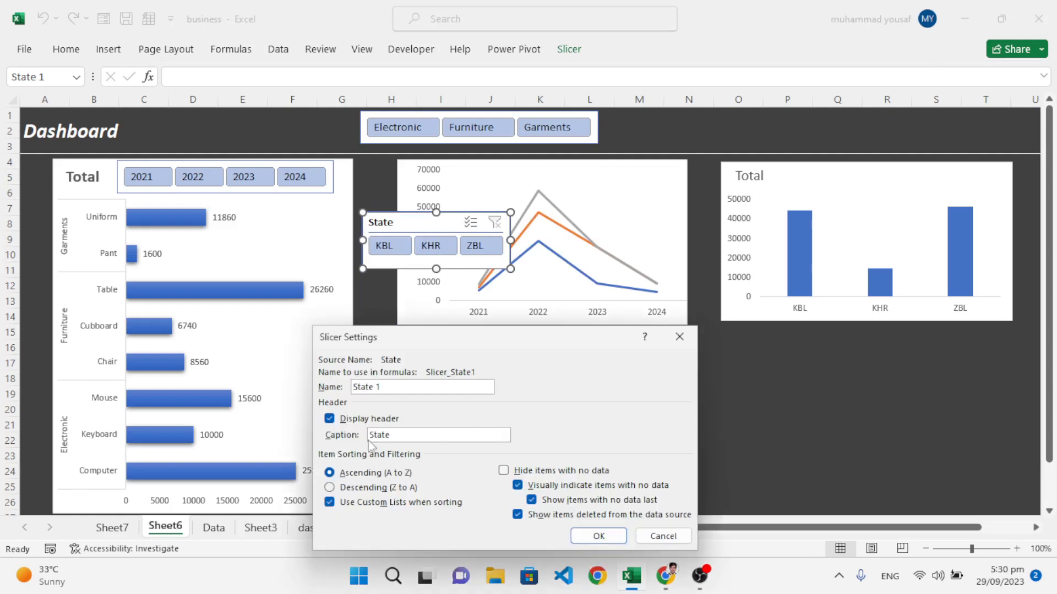
left_click(352, 420)
left_click(582, 536)
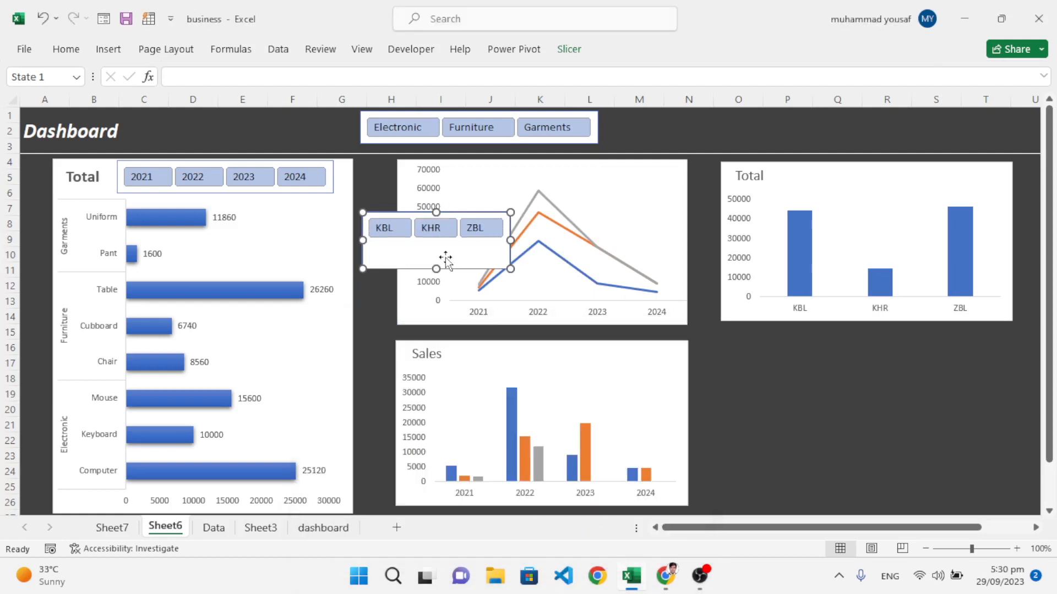
left_click_drag(436, 268, 436, 244)
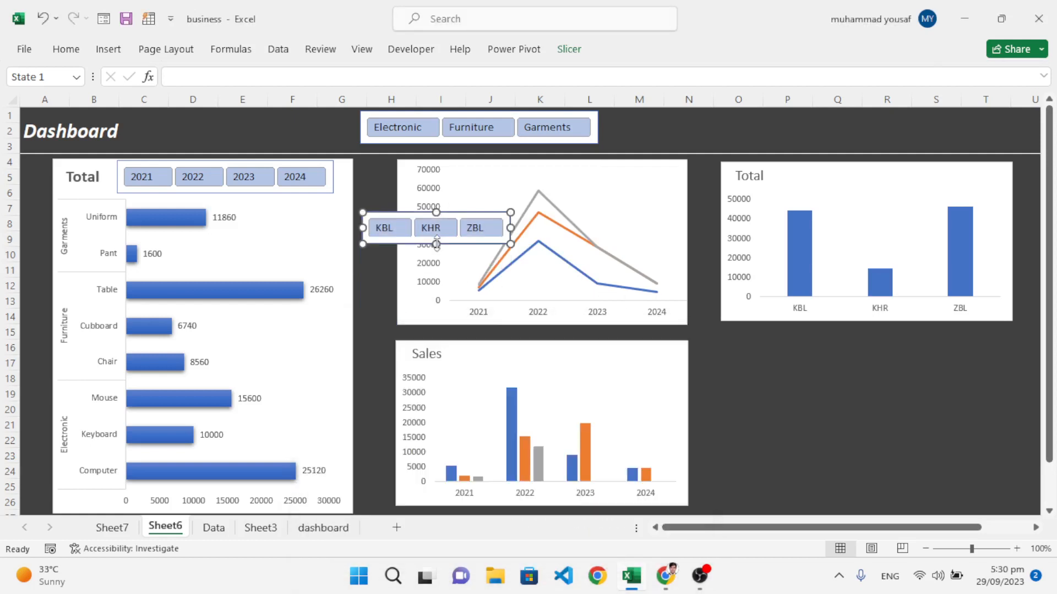
left_click_drag(576, 223, 878, 148)
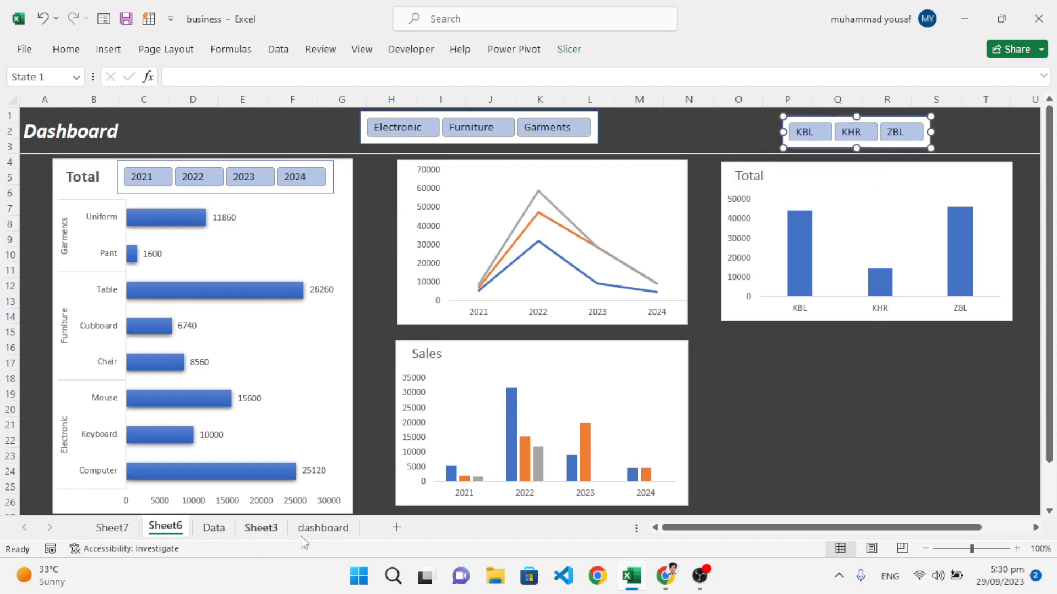
Duplicate the State sales PivotTable at J11 on Sheet7 to cell J18.
left_click(113, 529)
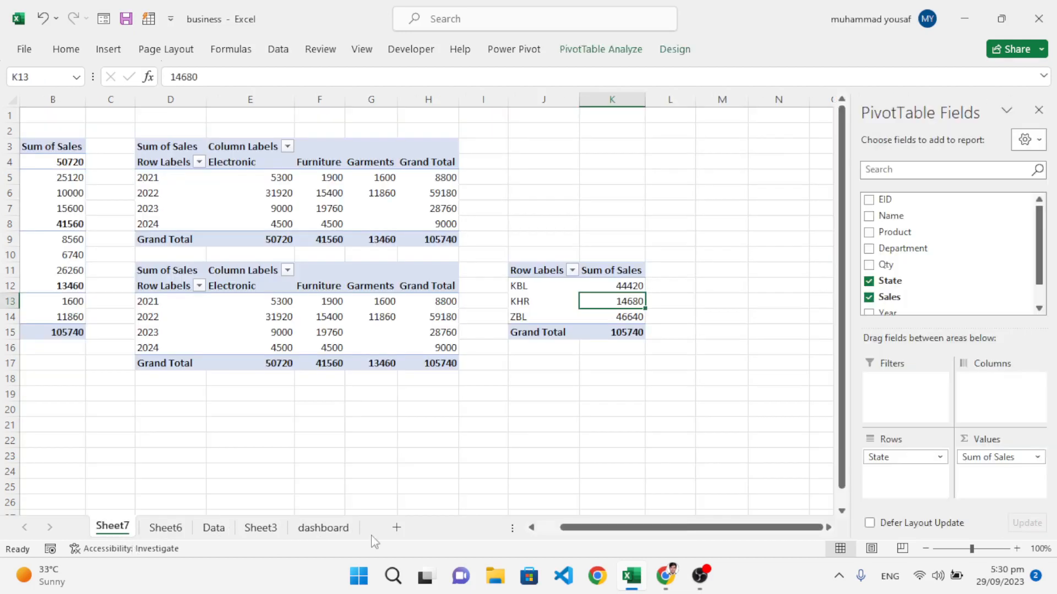
left_click(556, 311)
left_click(592, 298)
key("ctrl+a")
key("ctrl+c")
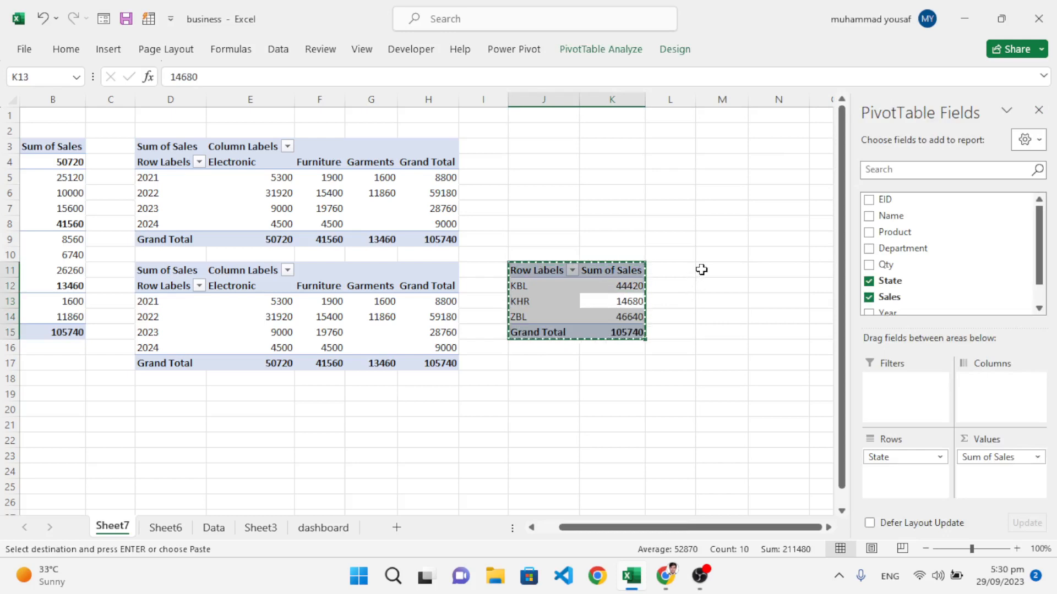
left_click(701, 269)
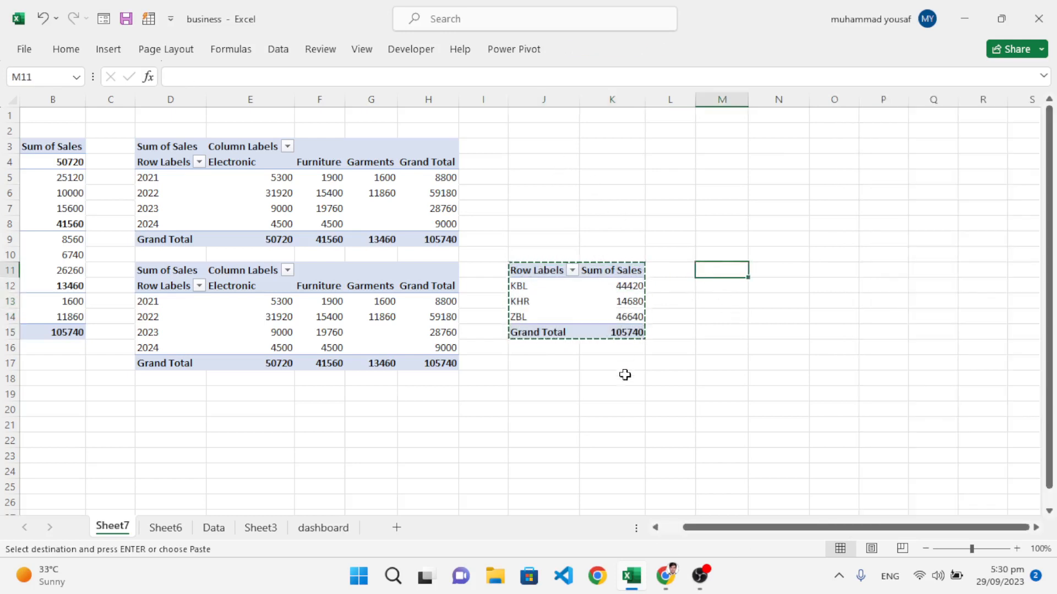
left_click(531, 379)
key("ctrl+v")
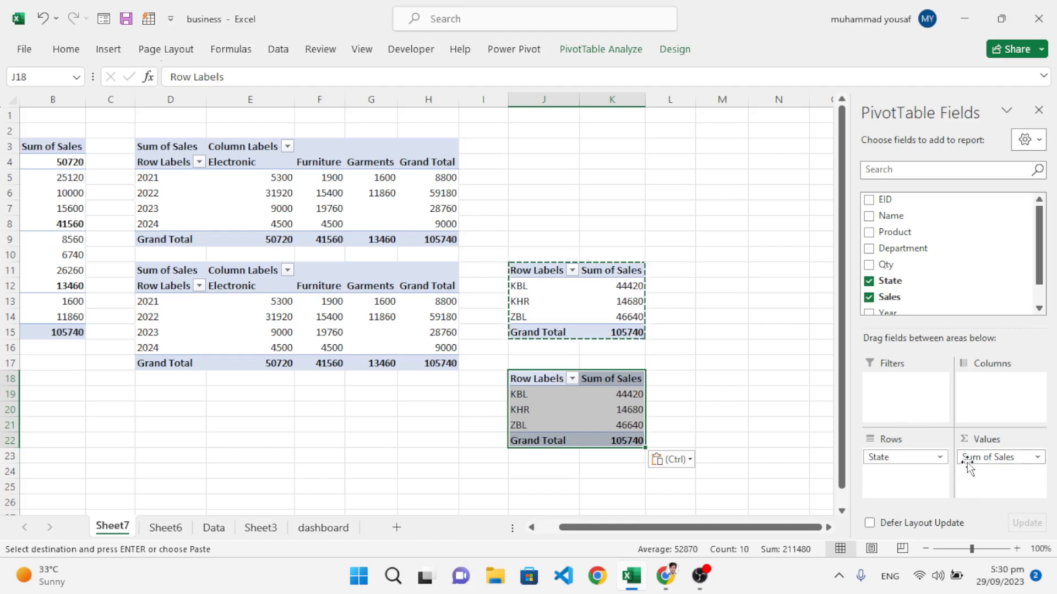
Add Department as the column field of the State PivotTable at J18.
left_click_drag(903, 255, 968, 385)
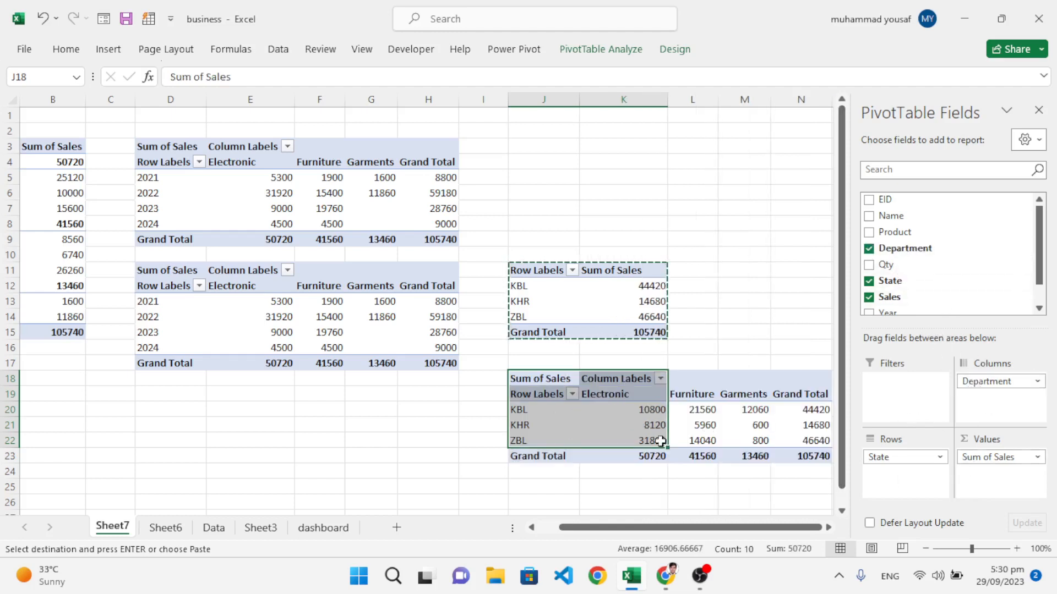
left_click(693, 433)
left_click(471, 461)
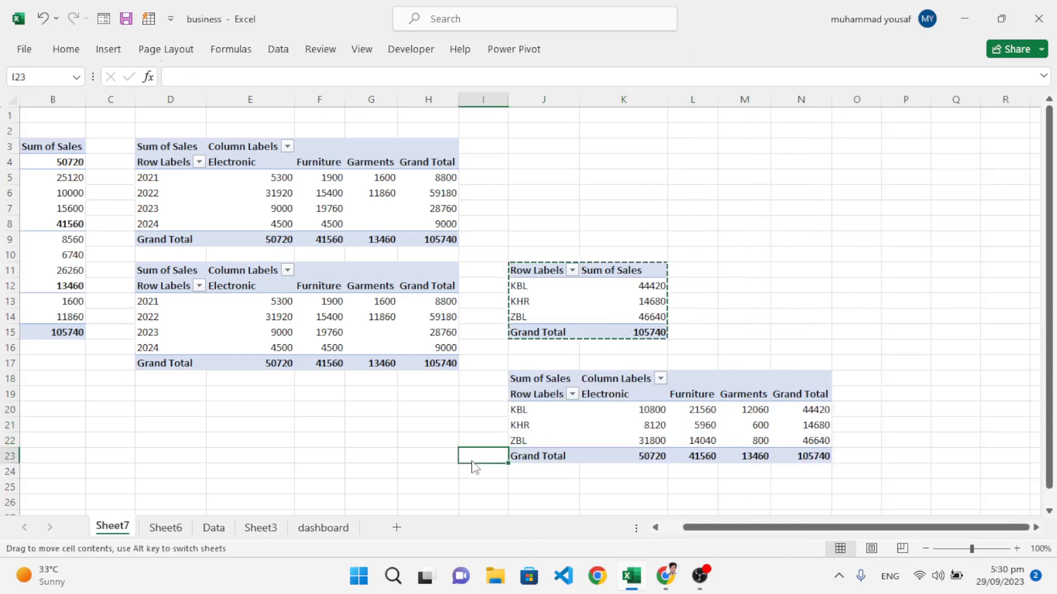
Insert a Pie PivotChart based on the State by Department PivotTable at J18 on Sheet7.
key("Escape")
left_click(599, 481)
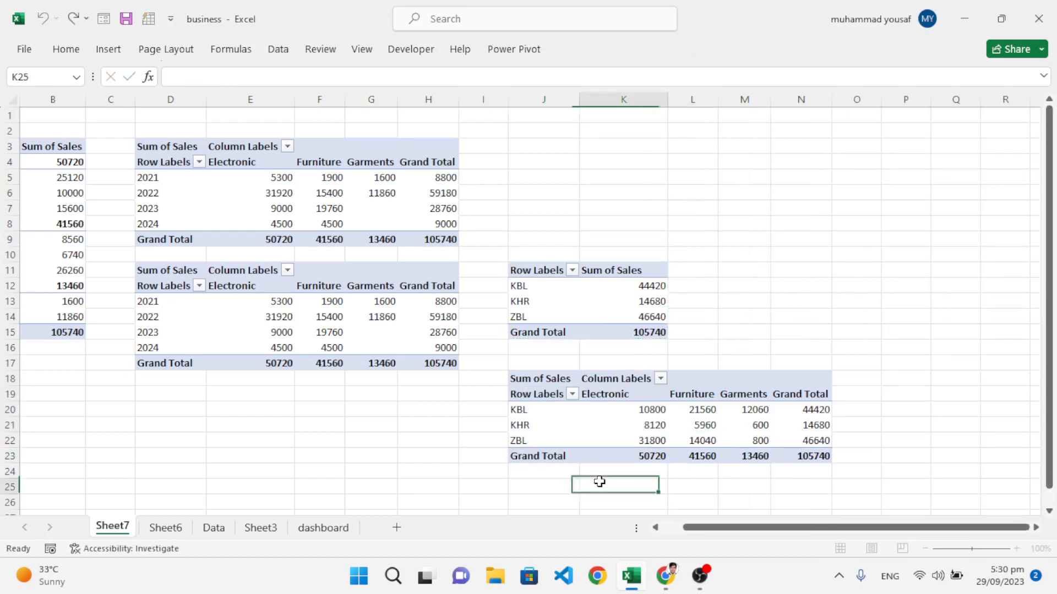
left_click(649, 425)
left_click(612, 51)
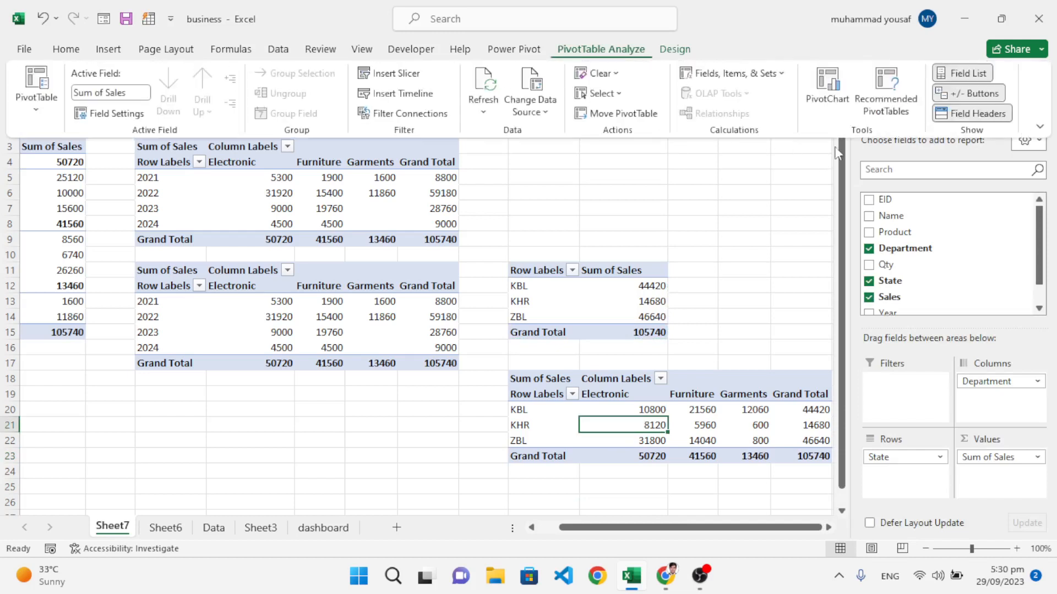
left_click(826, 96)
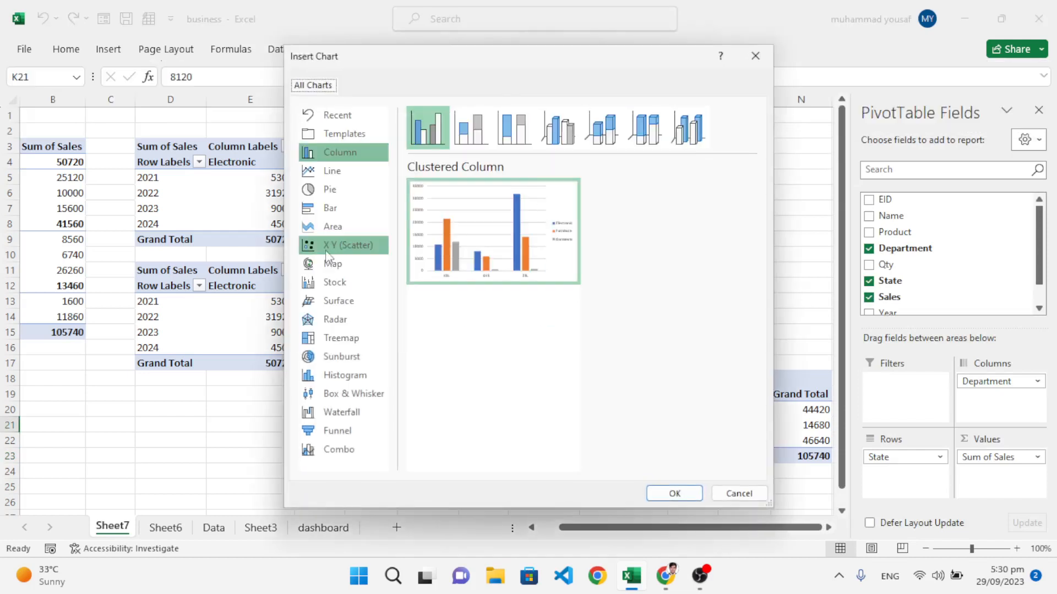
left_click(340, 191)
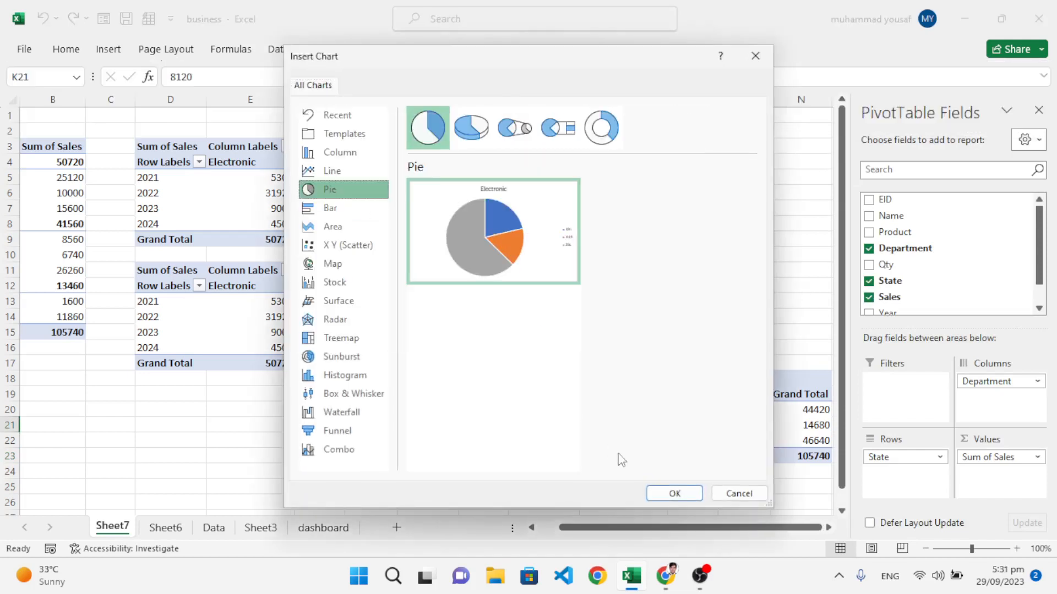
left_click(670, 492)
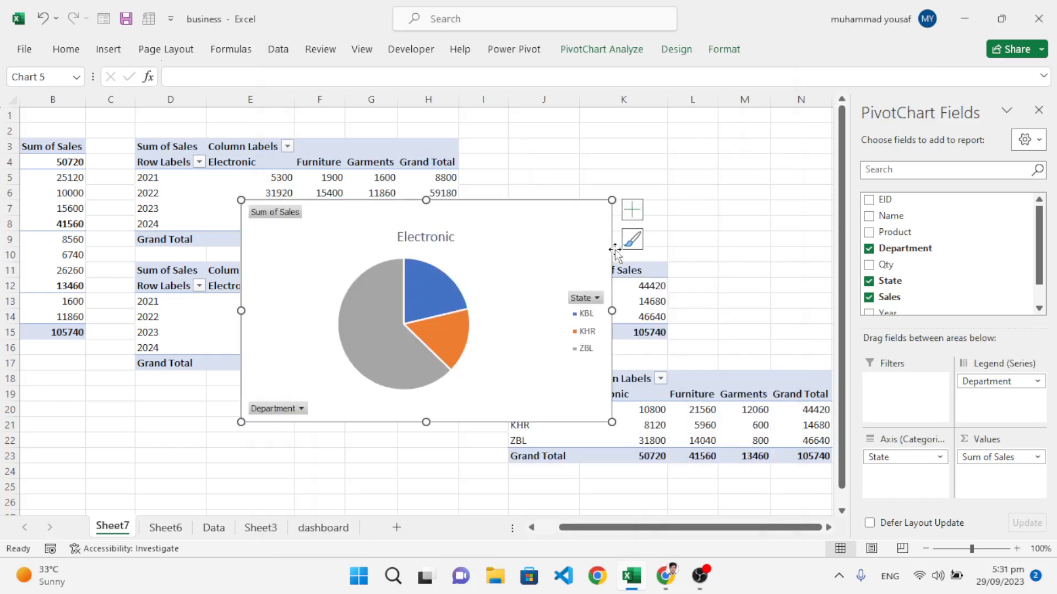
Browse the pie chart styles and apply Style 9, with state names and percentages outside the slices.
left_click(632, 239)
scroll(718, 421, "down", 2)
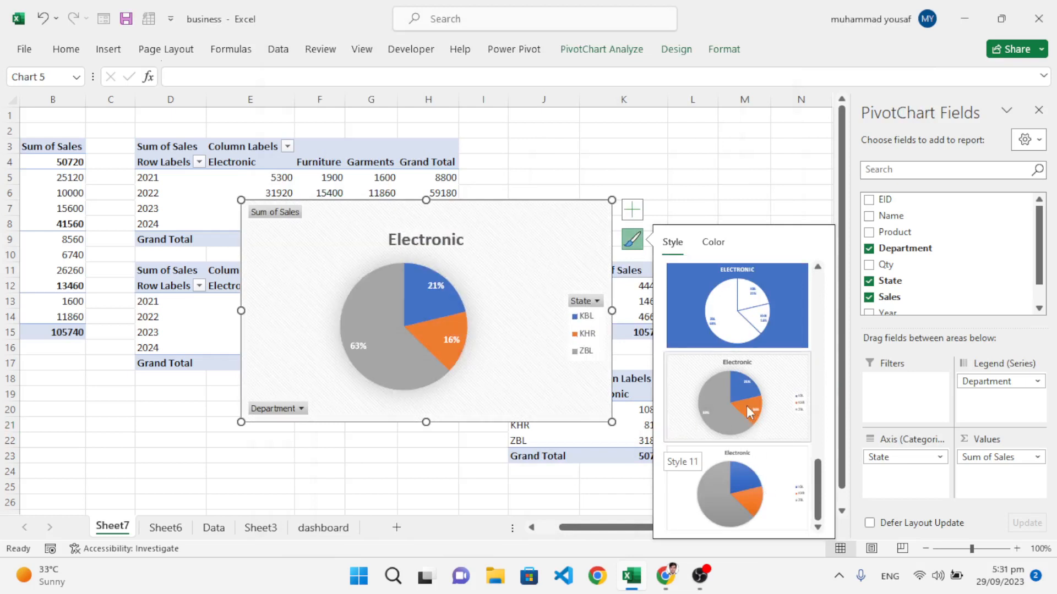
scroll(747, 411, "up", 1)
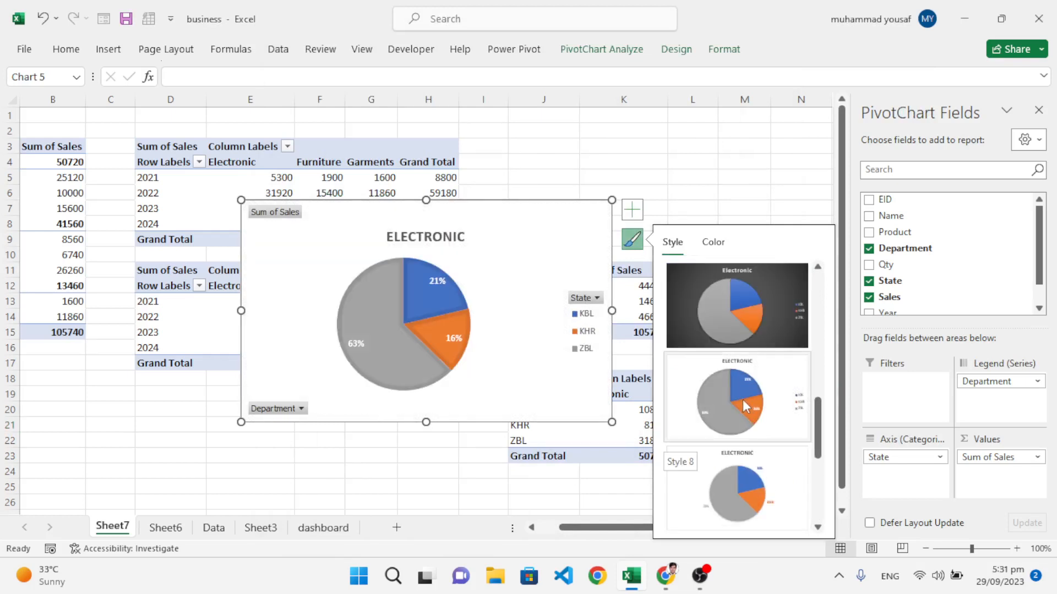
scroll(742, 400, "up", 1)
scroll(738, 390, "up", 1)
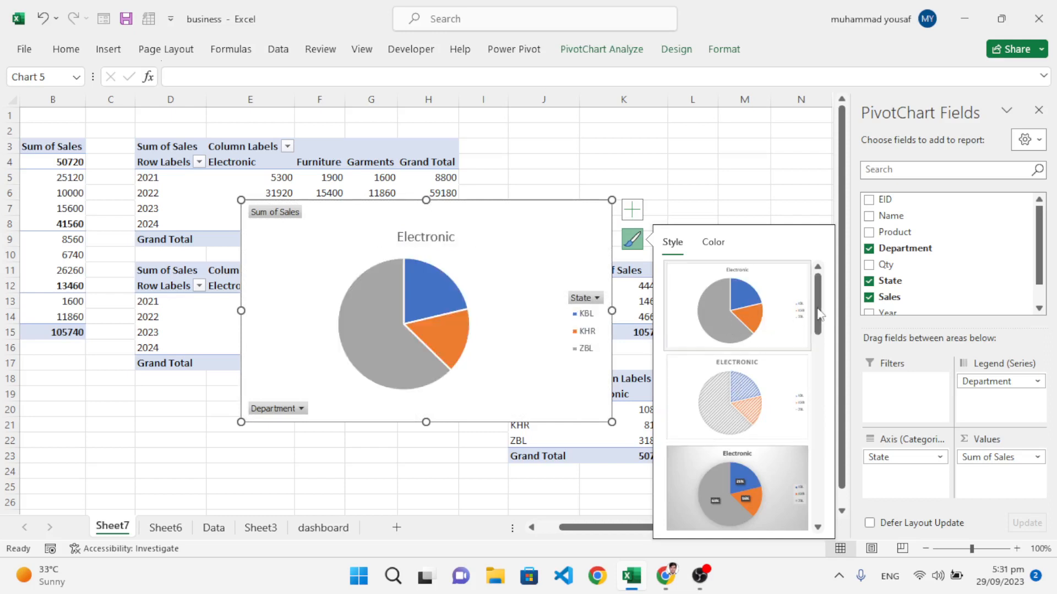
scroll(823, 322, "down", 1)
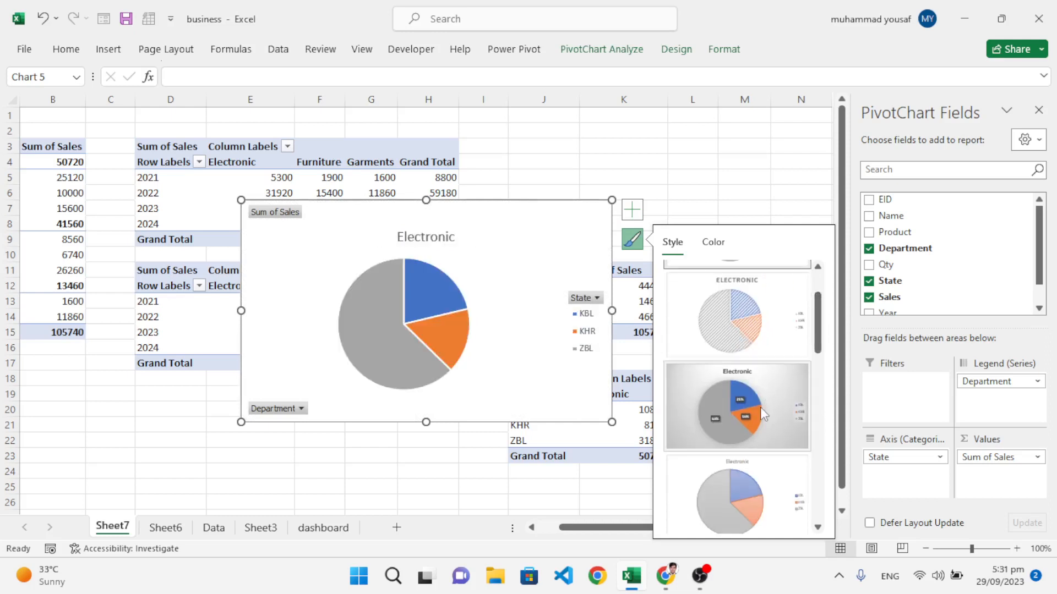
scroll(820, 388, "down", 3)
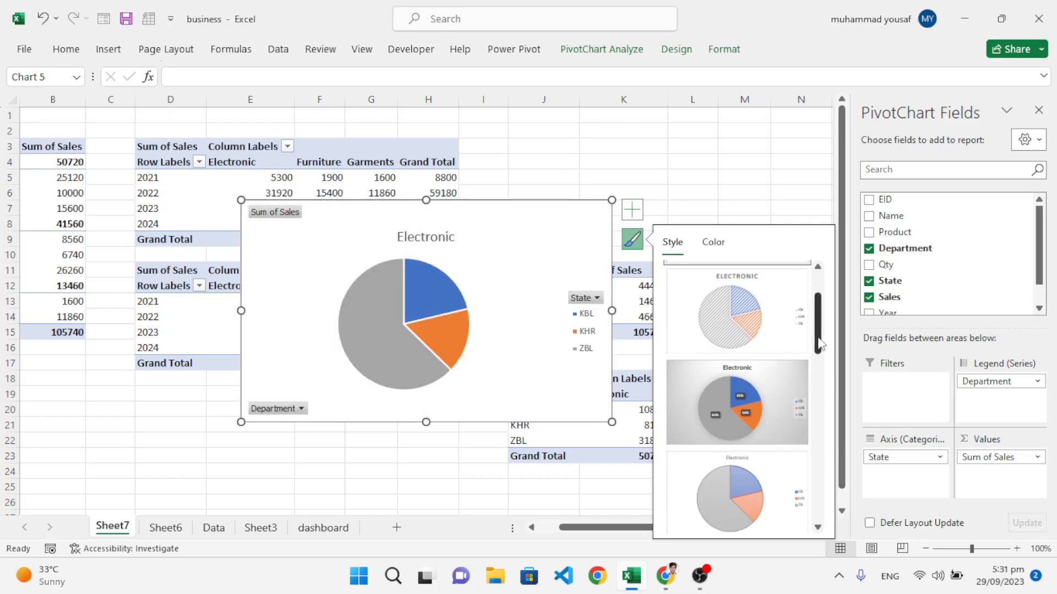
left_click(745, 378)
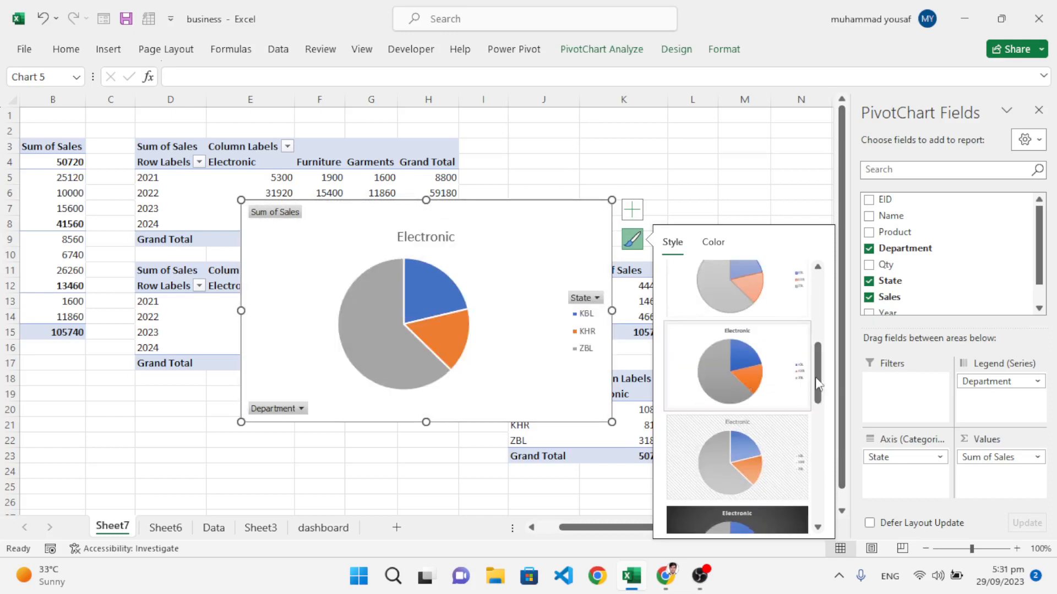
scroll(822, 402, "down", 2)
left_click_drag(824, 402, 842, 497)
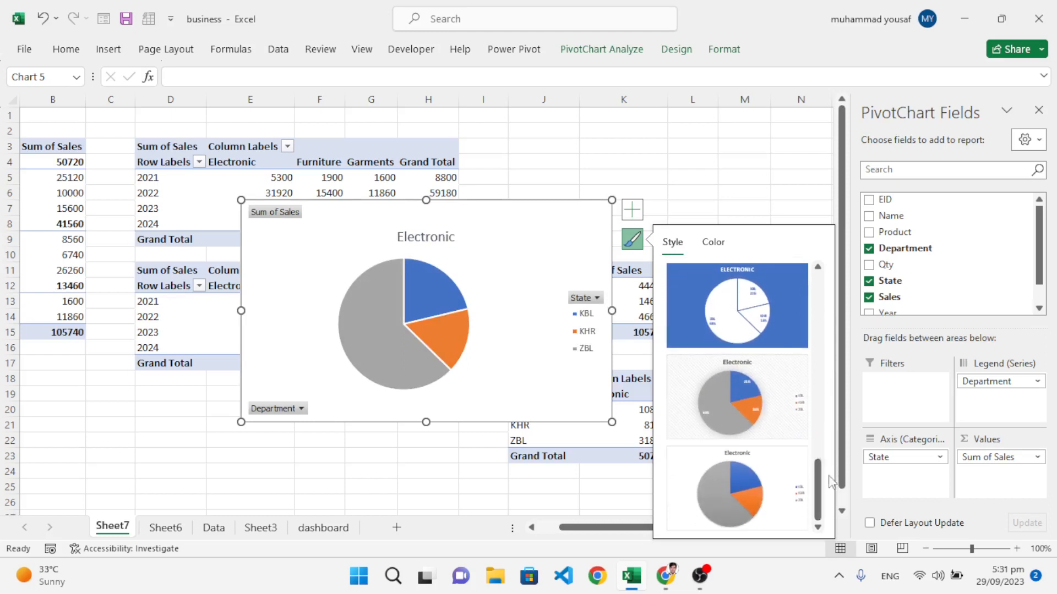
left_click(745, 295)
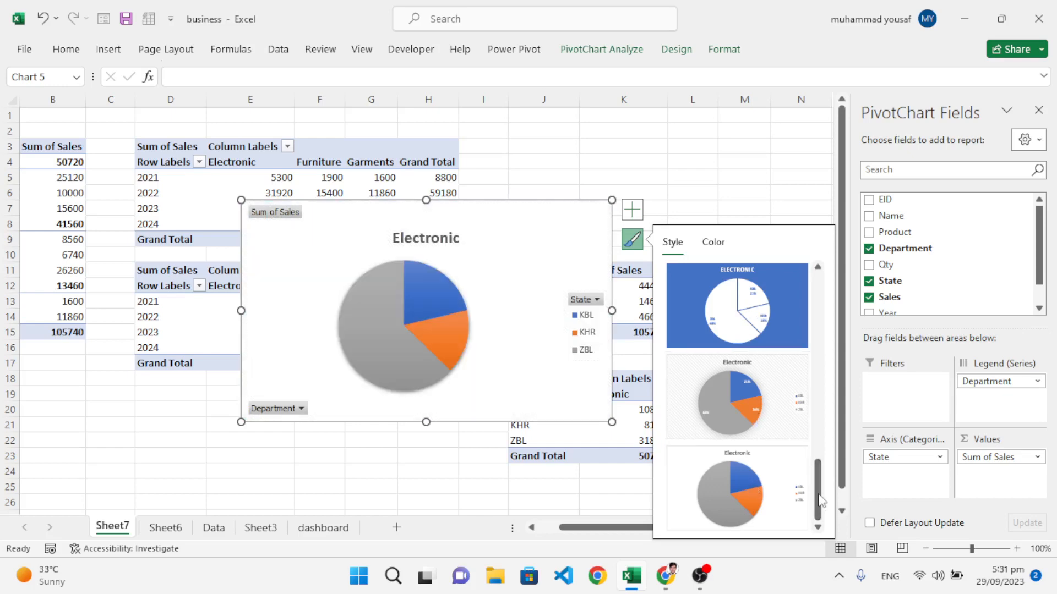
left_click_drag(817, 494, 819, 493)
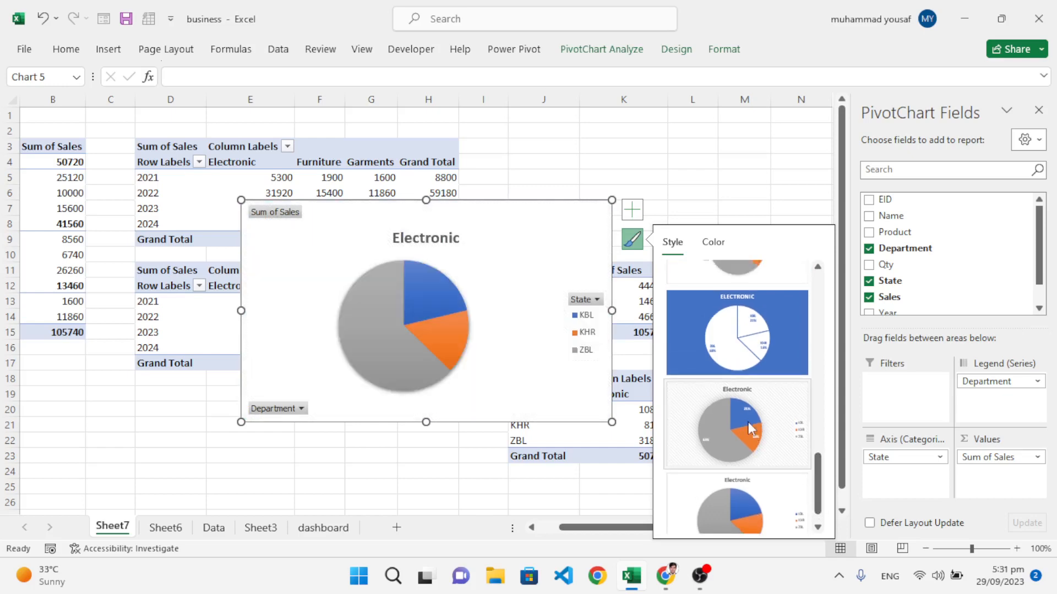
left_click(742, 354)
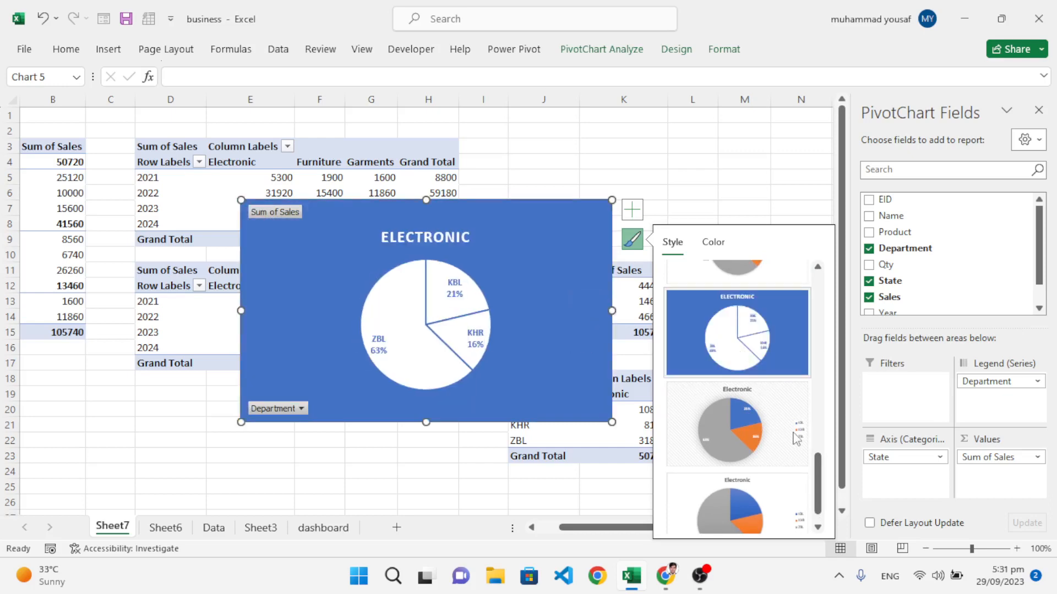
scroll(770, 412, "up", 2)
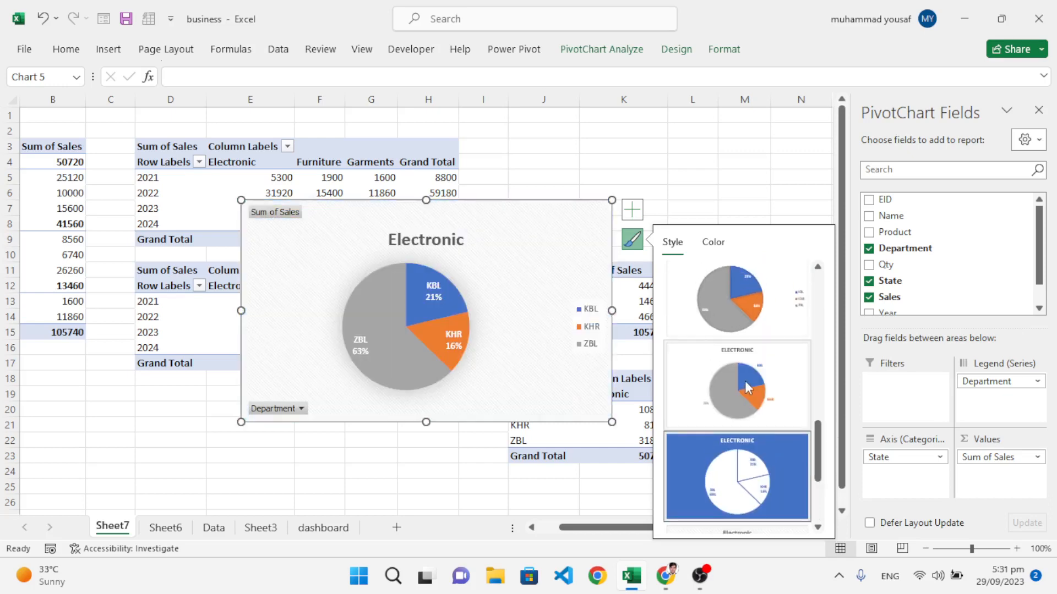
left_click(747, 387)
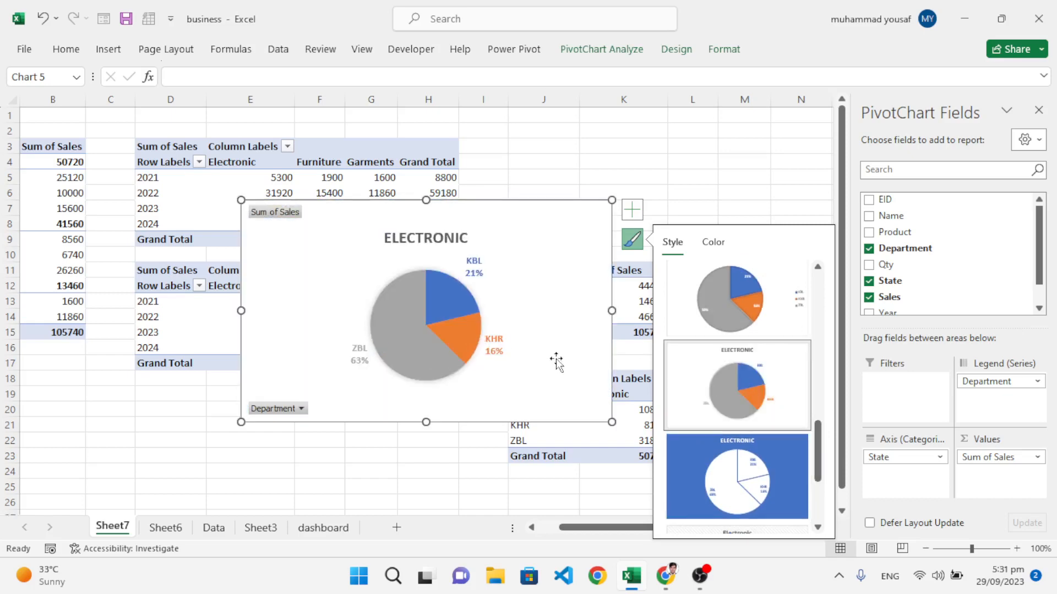
Hide all field buttons on the pie chart and move its title to the chart's upper-left corner.
right_click(289, 212)
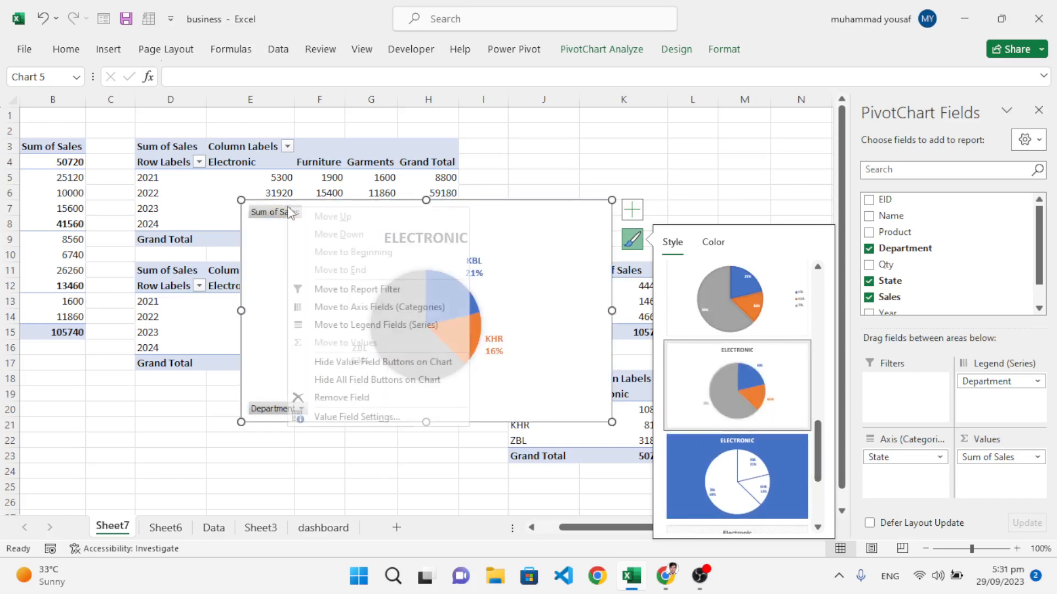
left_click(359, 380)
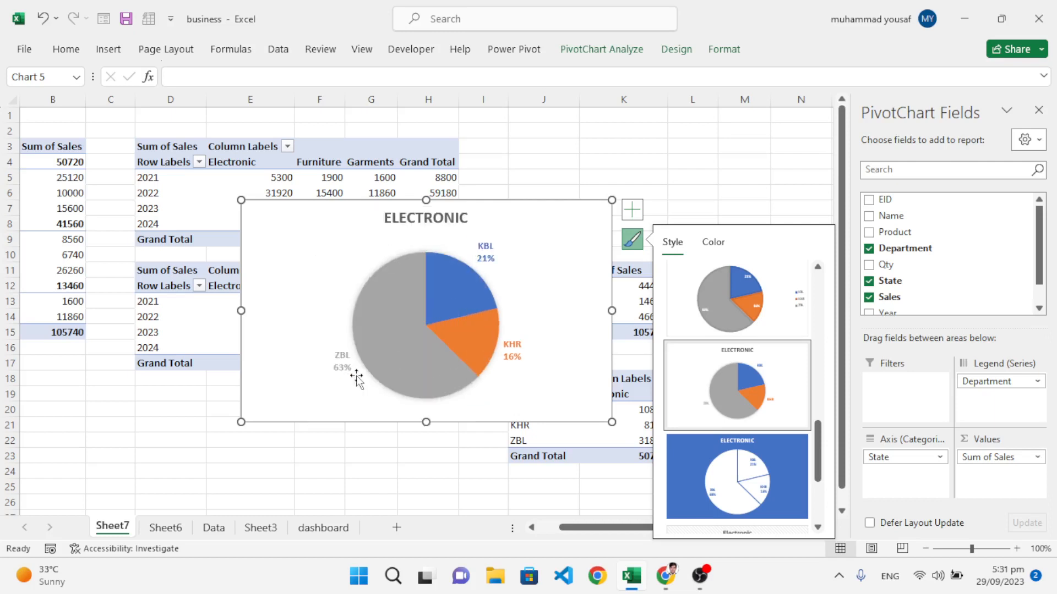
left_click(433, 223)
left_click_drag(434, 222, 308, 216)
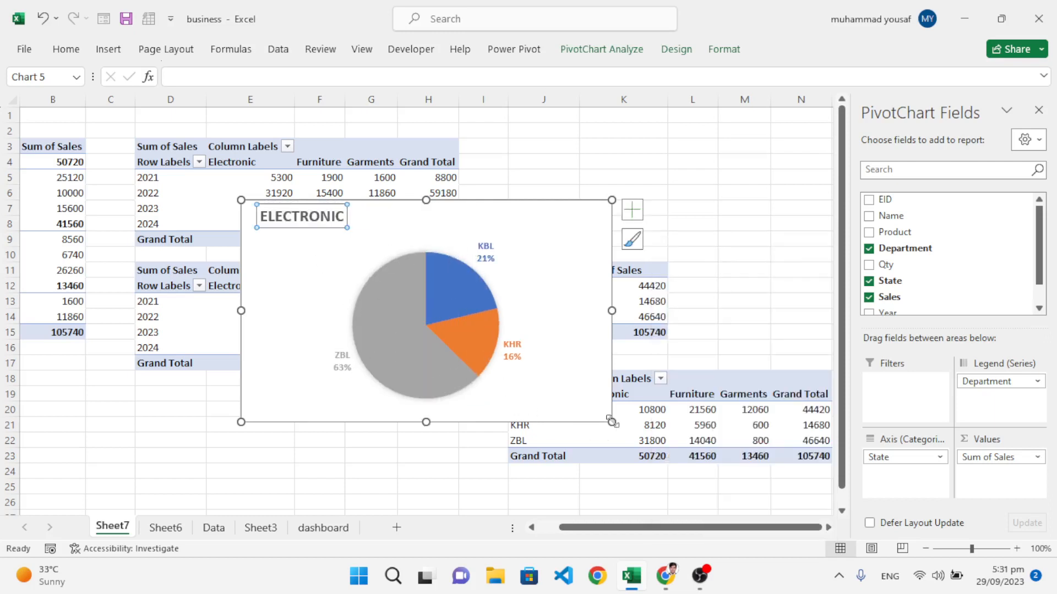
Shrink the pie chart to dashboard size and move it from Sheet7 to cell O16 on Sheet6, below the State column chart.
left_click_drag(612, 422, 472, 367)
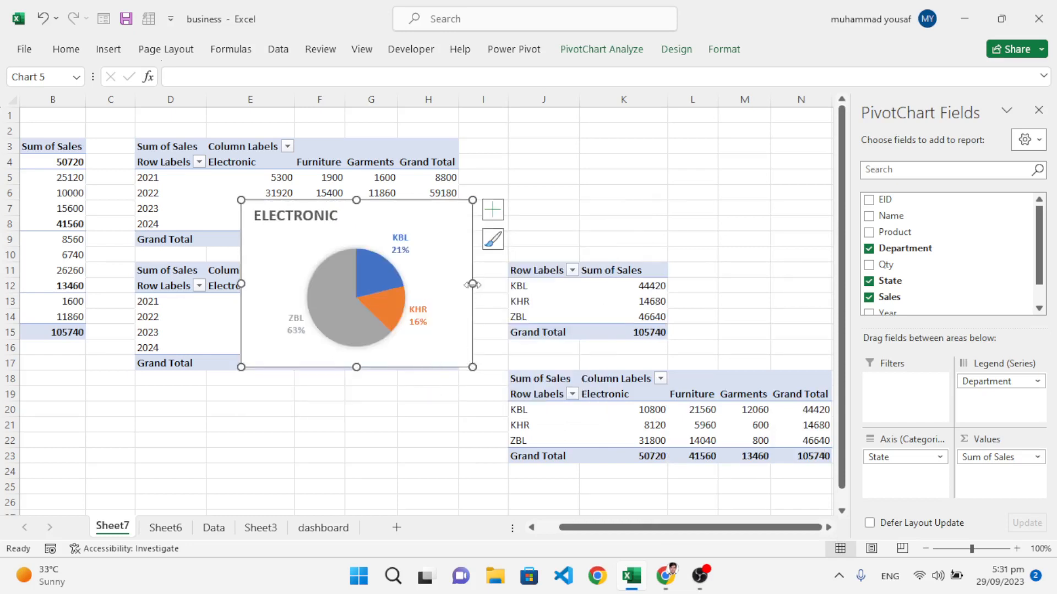
left_click_drag(472, 284, 521, 286)
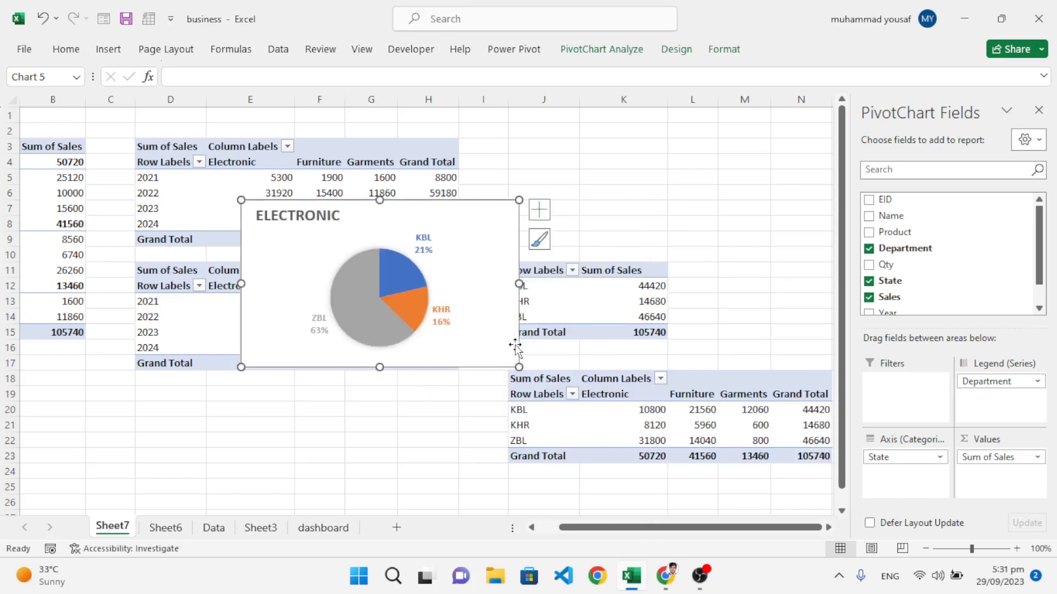
key("ctrl+x")
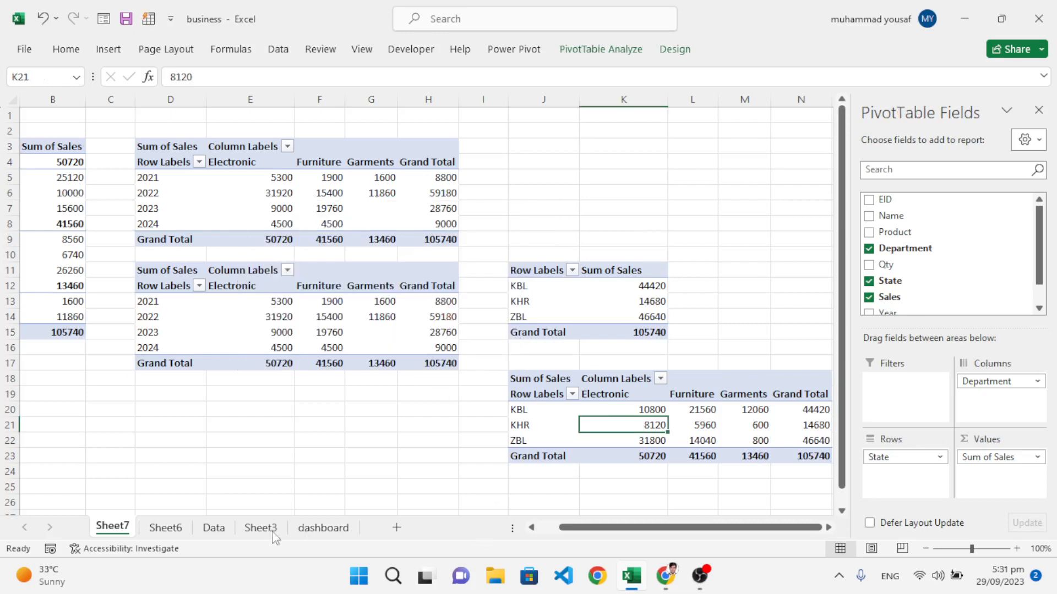
left_click(165, 528)
left_click(743, 351)
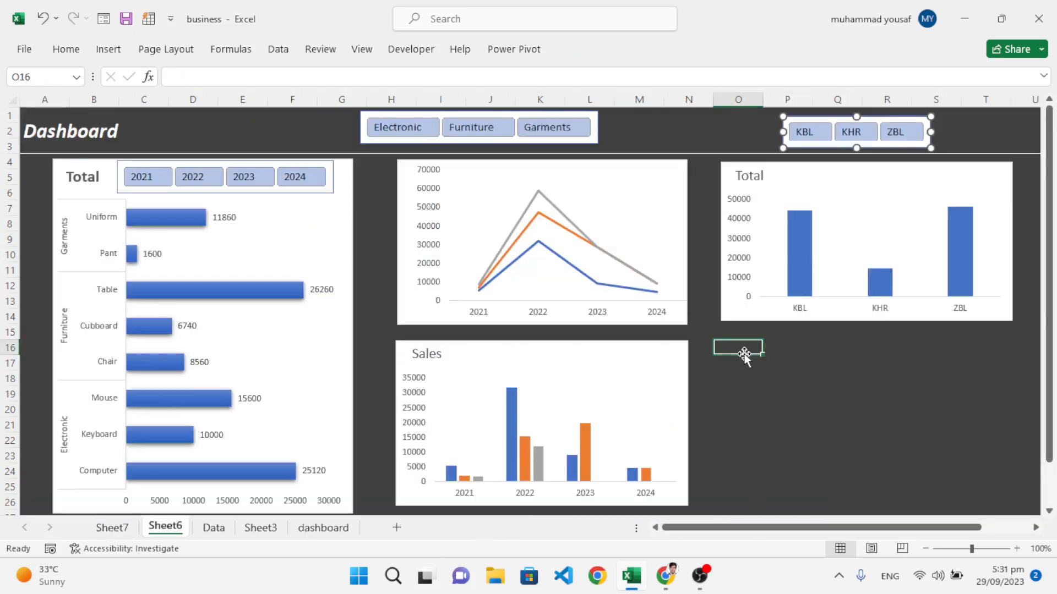
key("ctrl+v")
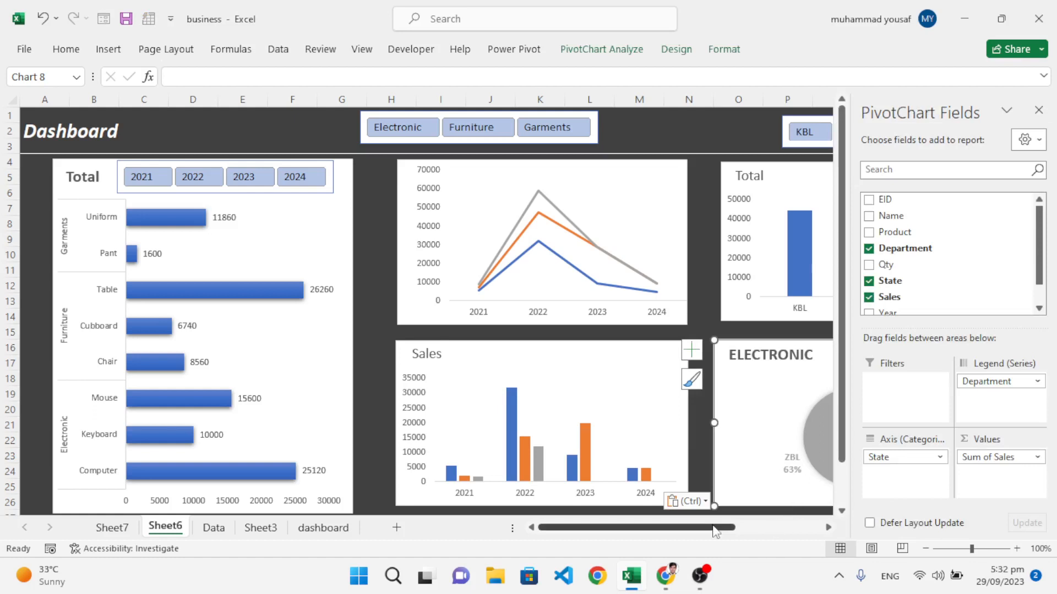
Widen the pie chart until its right edge lines up with the State column chart above it.
left_click_drag(716, 529, 790, 528)
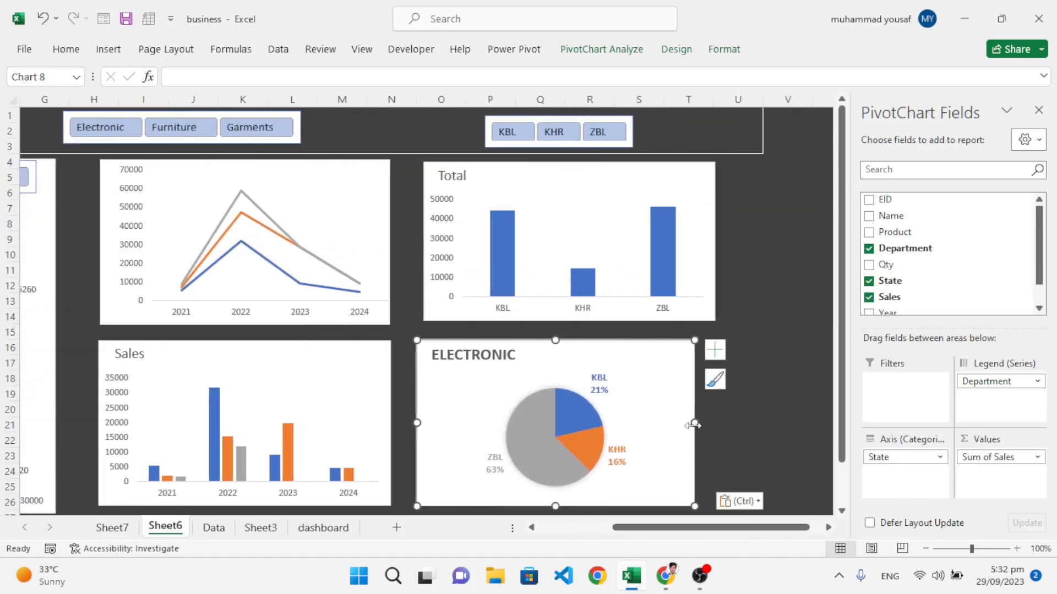
left_click_drag(694, 422, 715, 423)
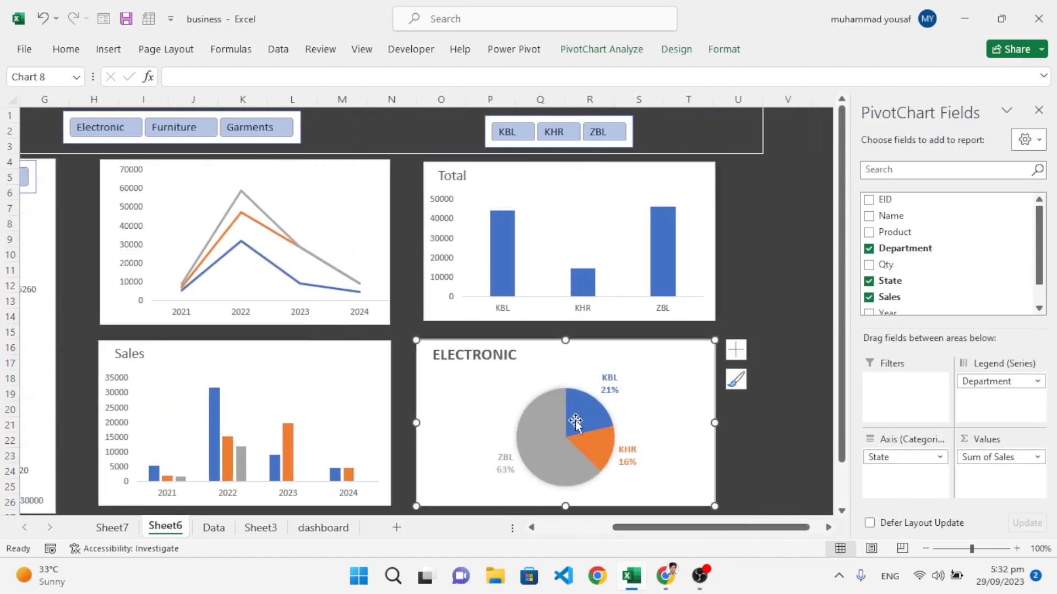
left_click_drag(566, 340, 568, 341)
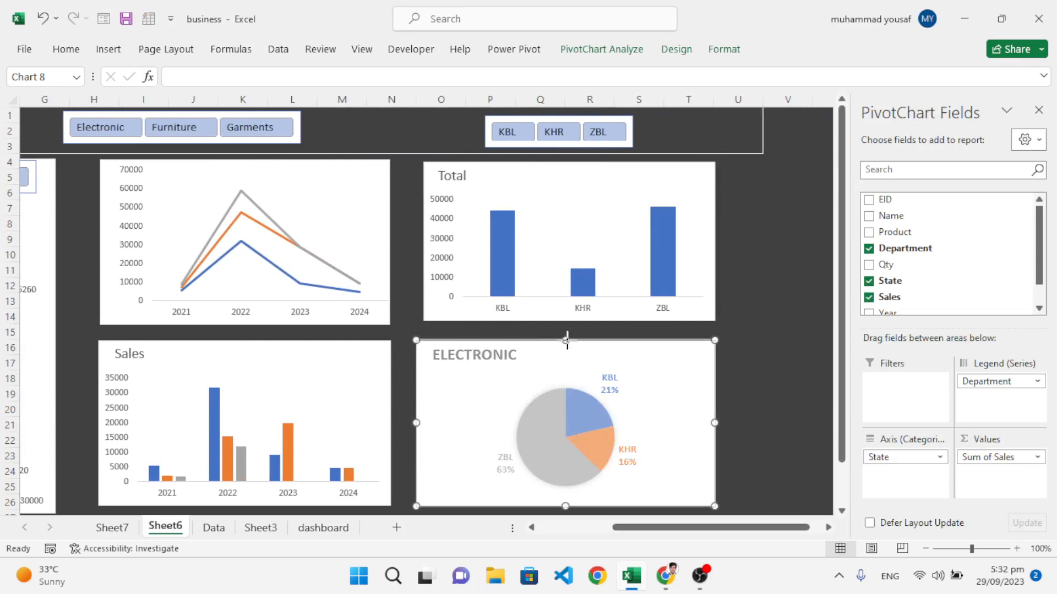
left_click(758, 483)
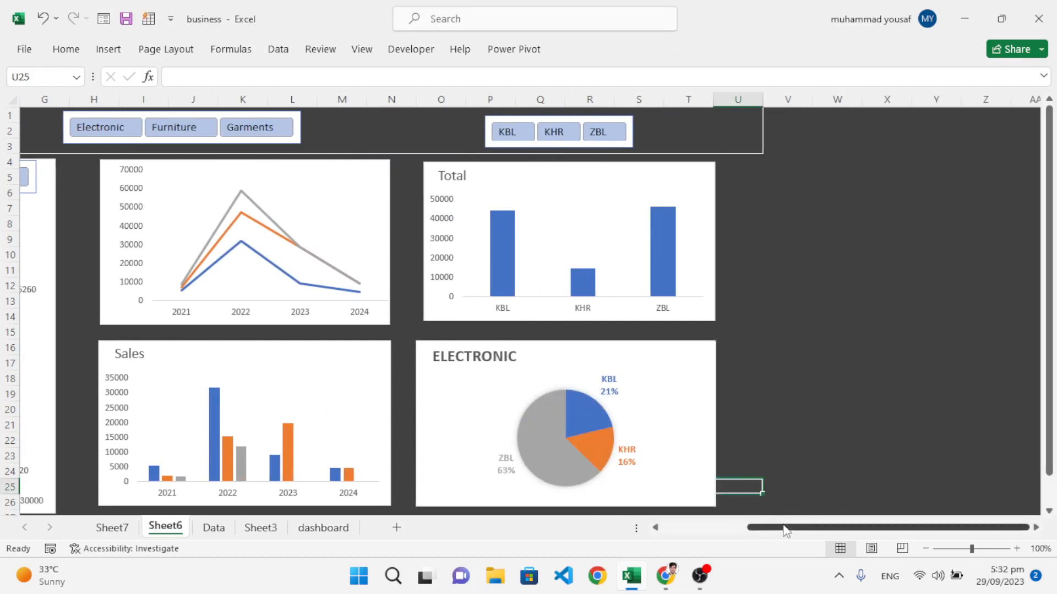
left_click_drag(785, 526, 680, 537)
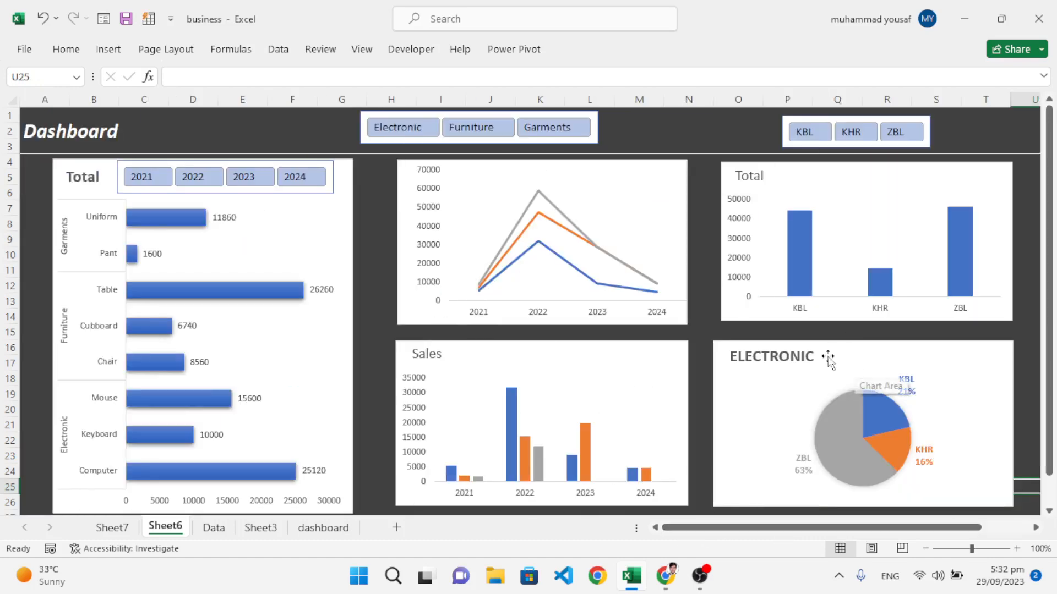
Test the State slicer on the State charts by filtering to KHR, to KBL, and back to all three states.
left_click(850, 133)
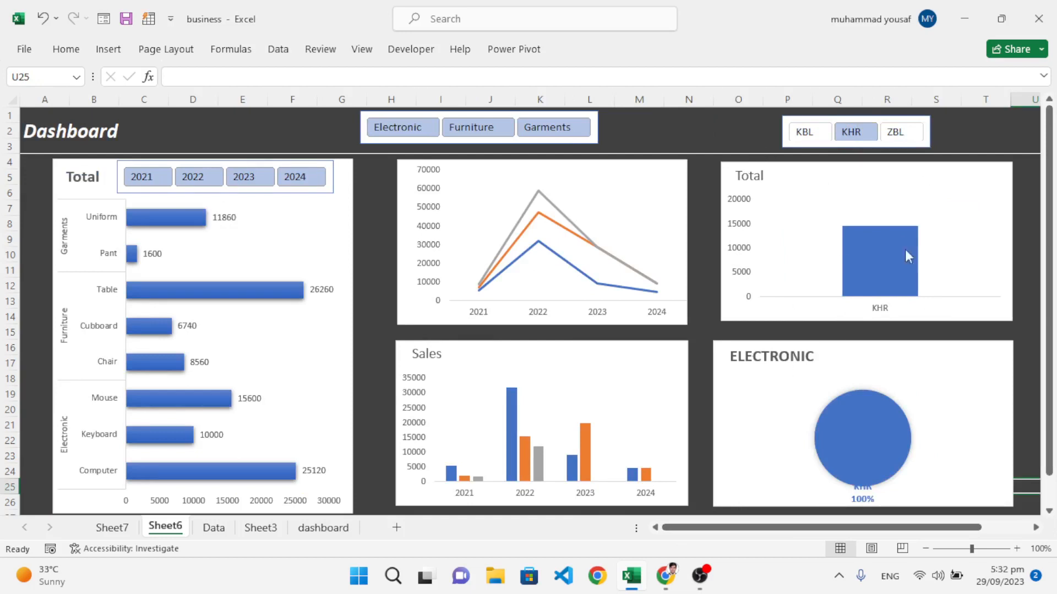
left_click(812, 133)
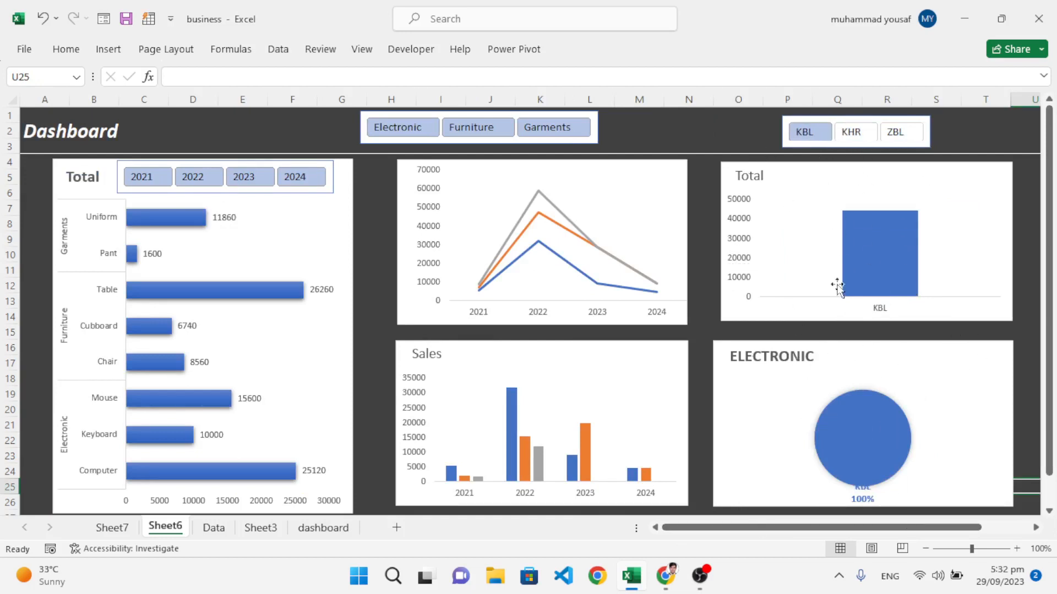
left_click_drag(841, 142, 897, 133)
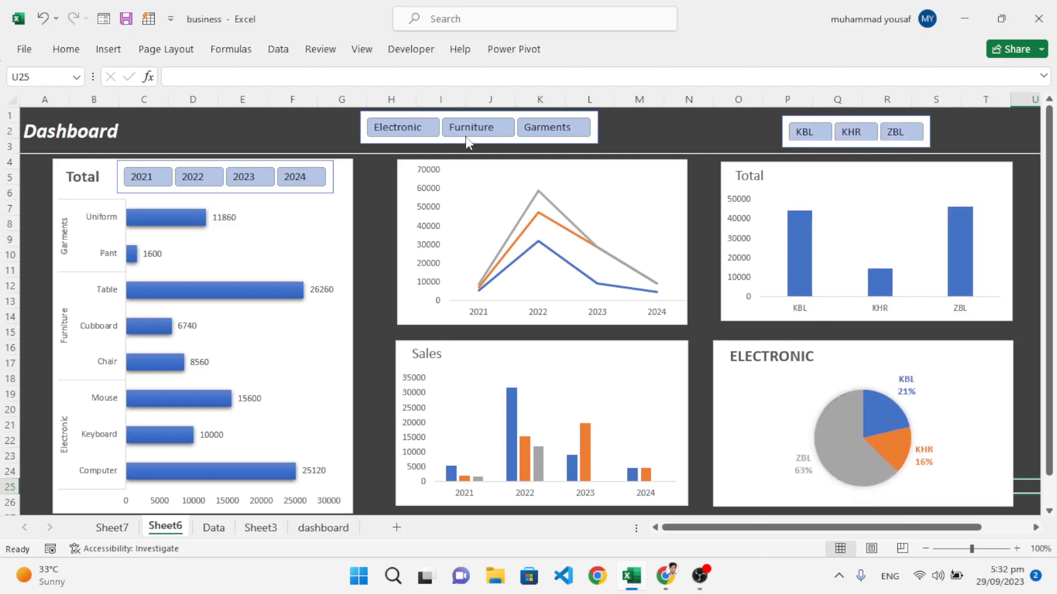
Filter the dashboard to the year 2021 and the Electronic department with the slicers.
left_click(147, 178)
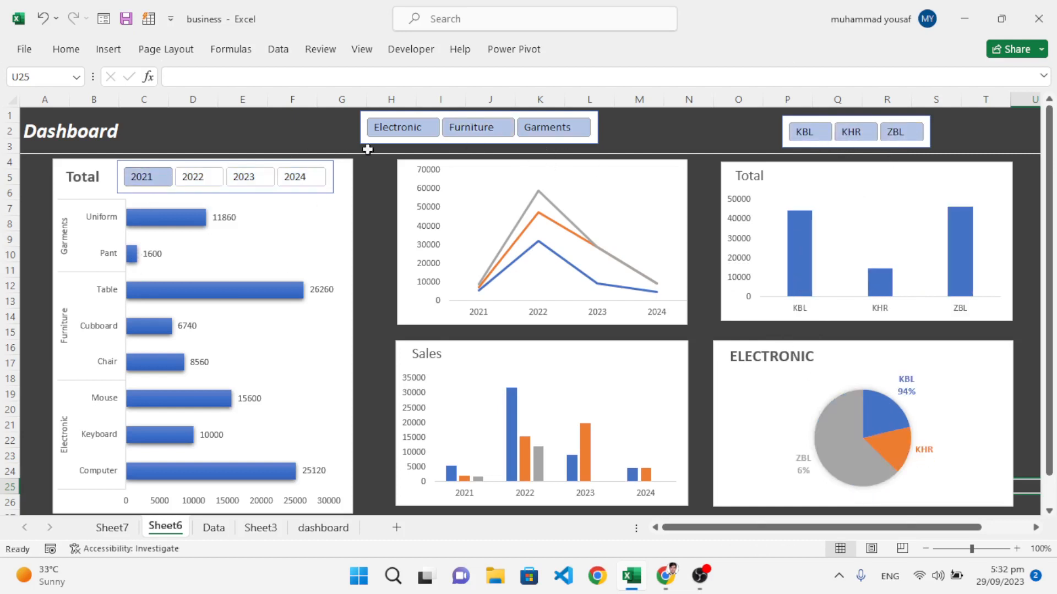
left_click(397, 130)
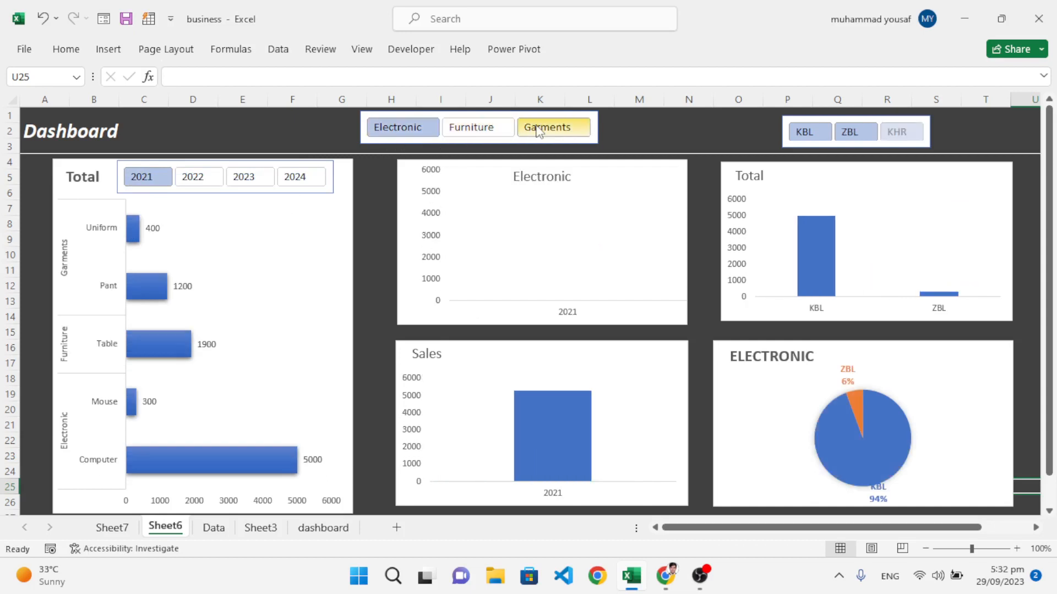
Filter the State slicer to KBL, and reselect every department, every state and all years from 2021 to 2024 across the three slicers.
left_click(797, 137)
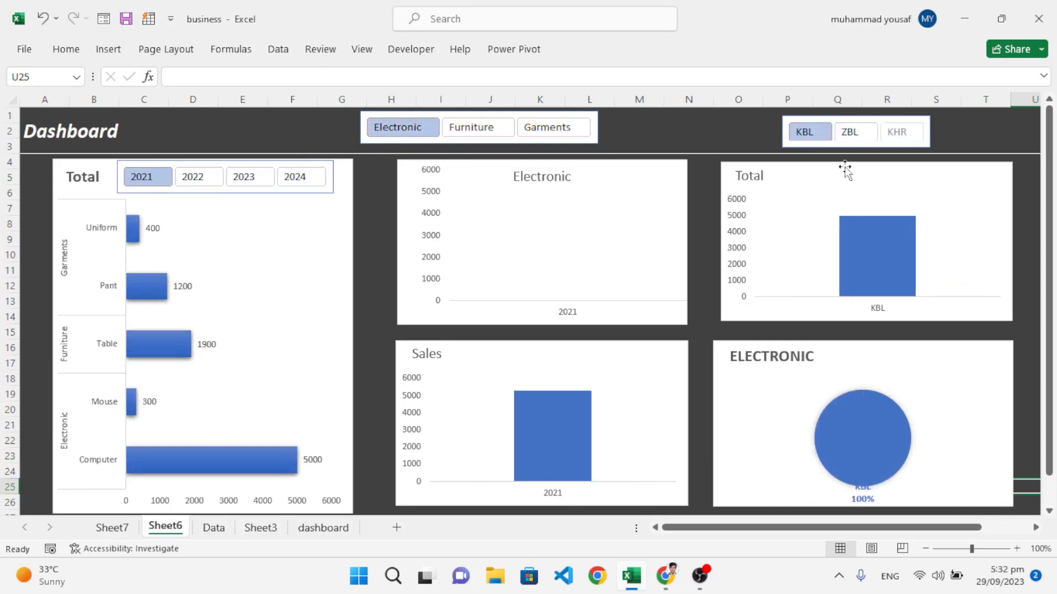
left_click(510, 129)
left_click(552, 131)
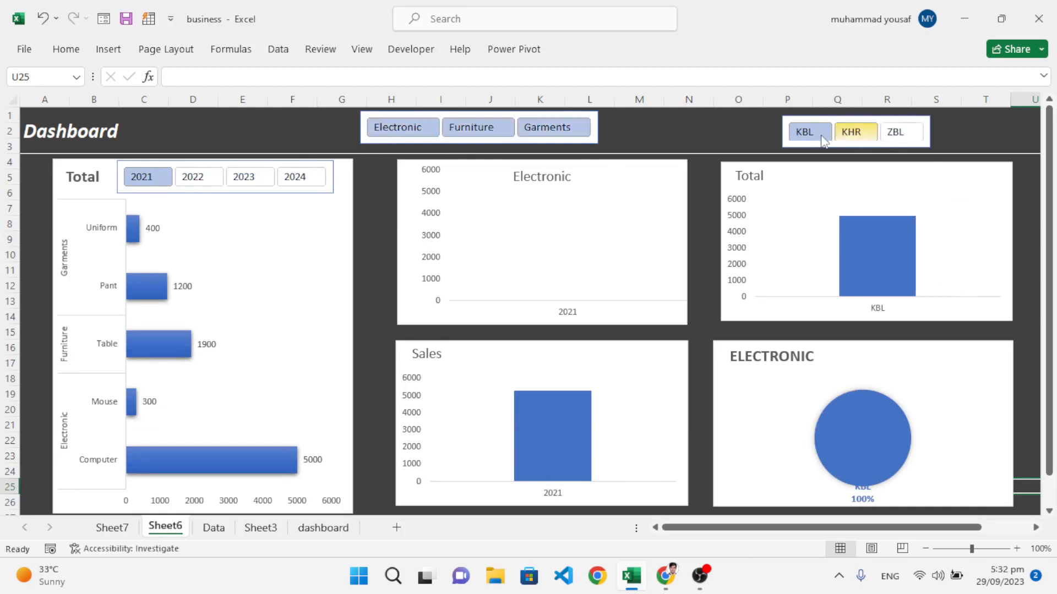
left_click(893, 133)
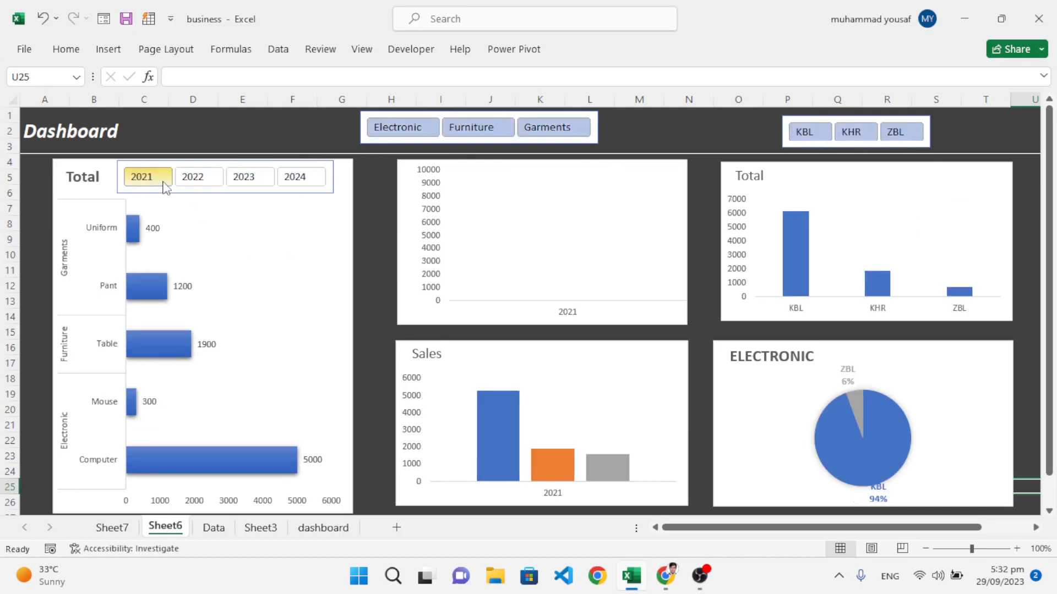
left_click_drag(142, 179, 384, 307)
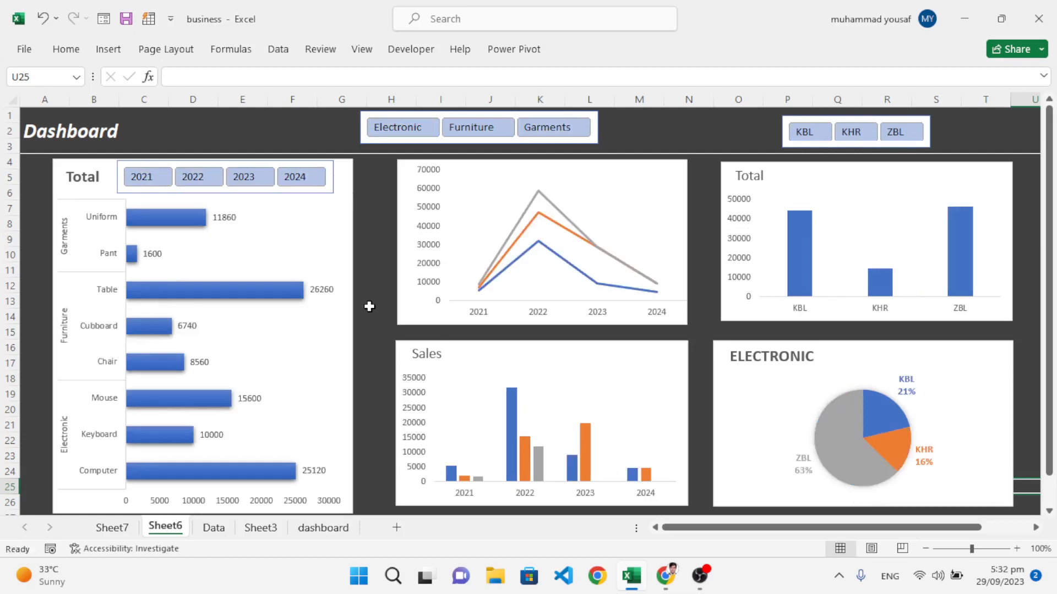
scroll(547, 339, "down", 1)
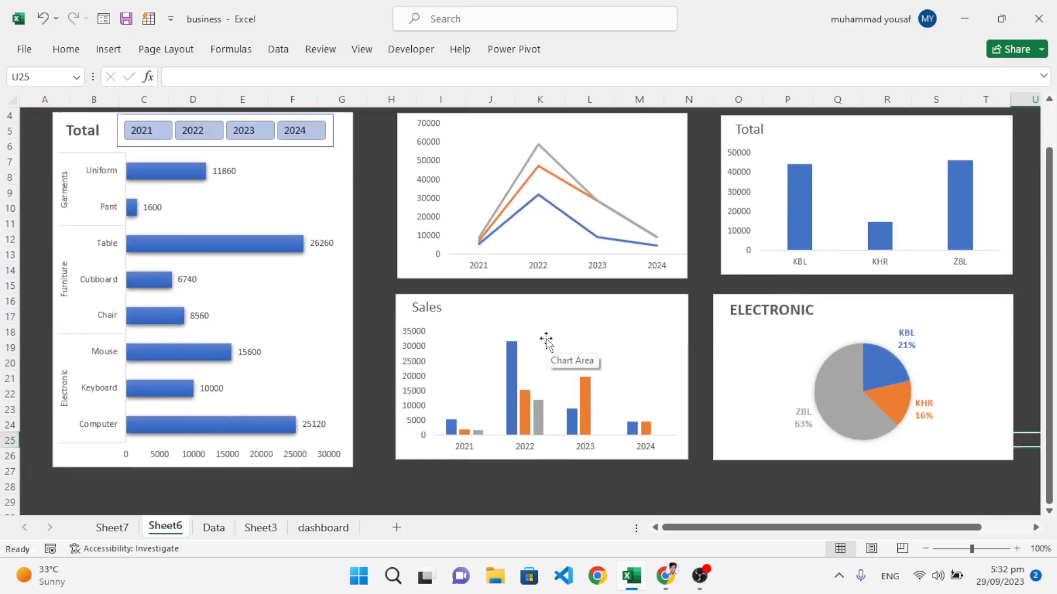
scroll(547, 340, "up", 1)
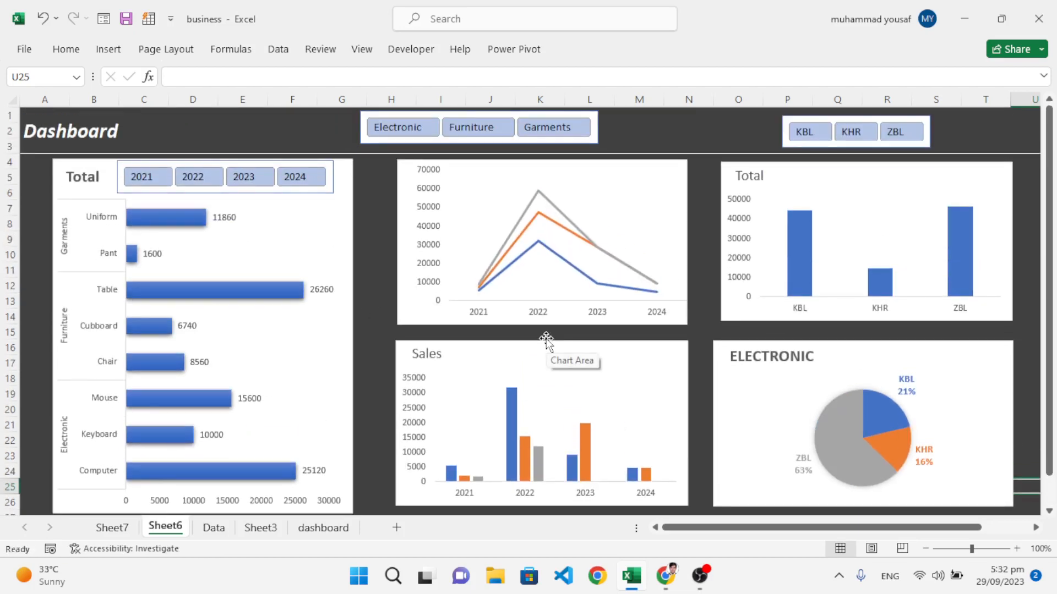